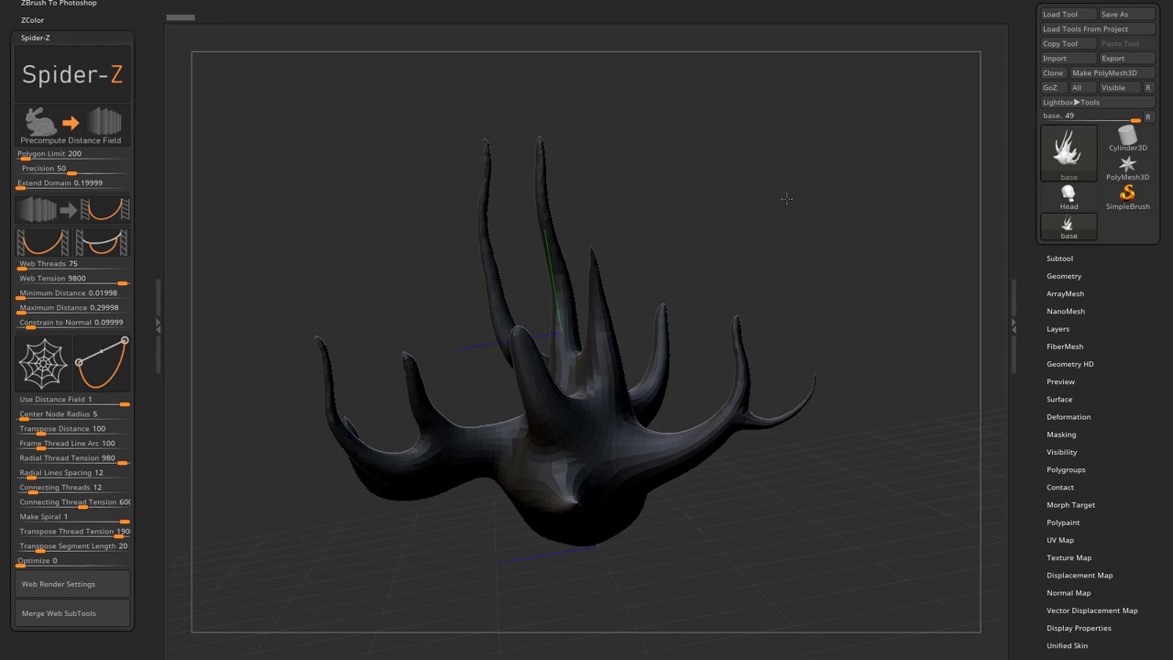
# Read through the Spider-Z plugin's built-in help pages and close them.
pyautogui.moveTo(786, 199)
pyautogui.mouseDown()
pyautogui.moveTo(781, 216)
pyautogui.moveTo(787, 193)
pyautogui.mouseUp()
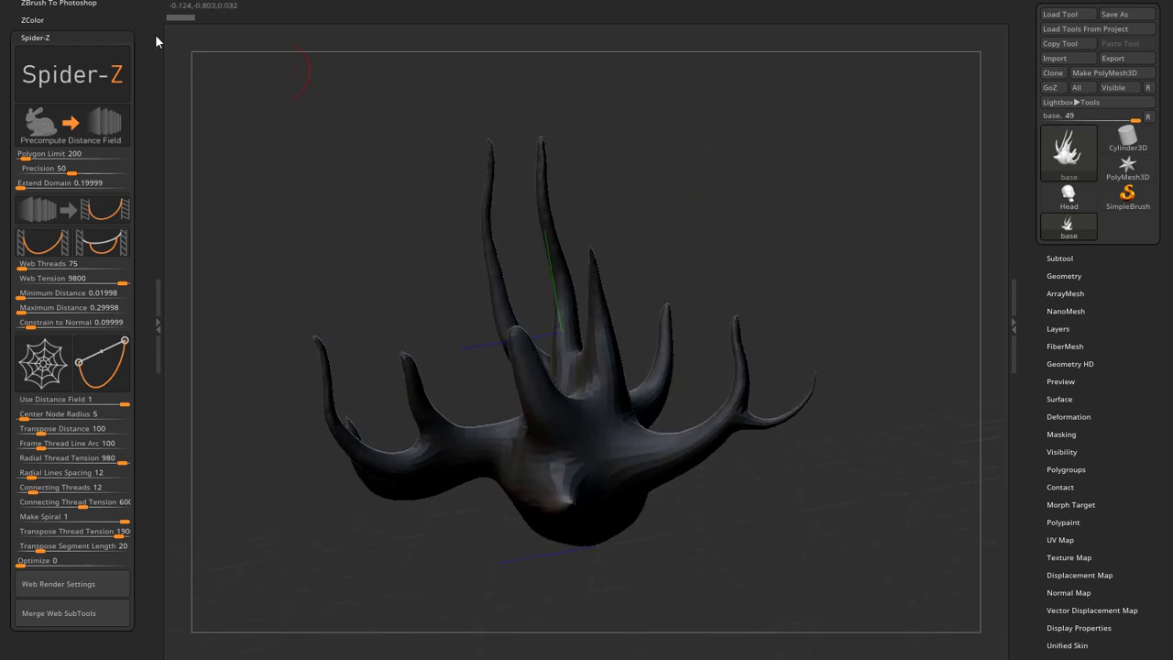
pyautogui.click(37, 38)
pyautogui.click(50, 37)
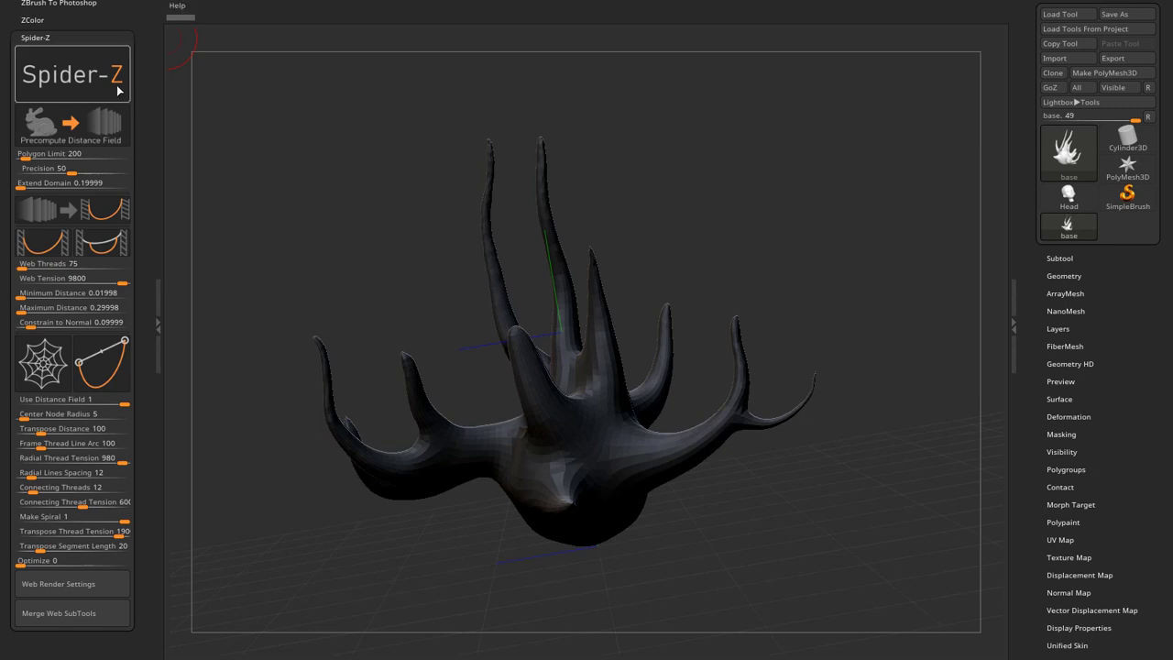
pyautogui.click(117, 89)
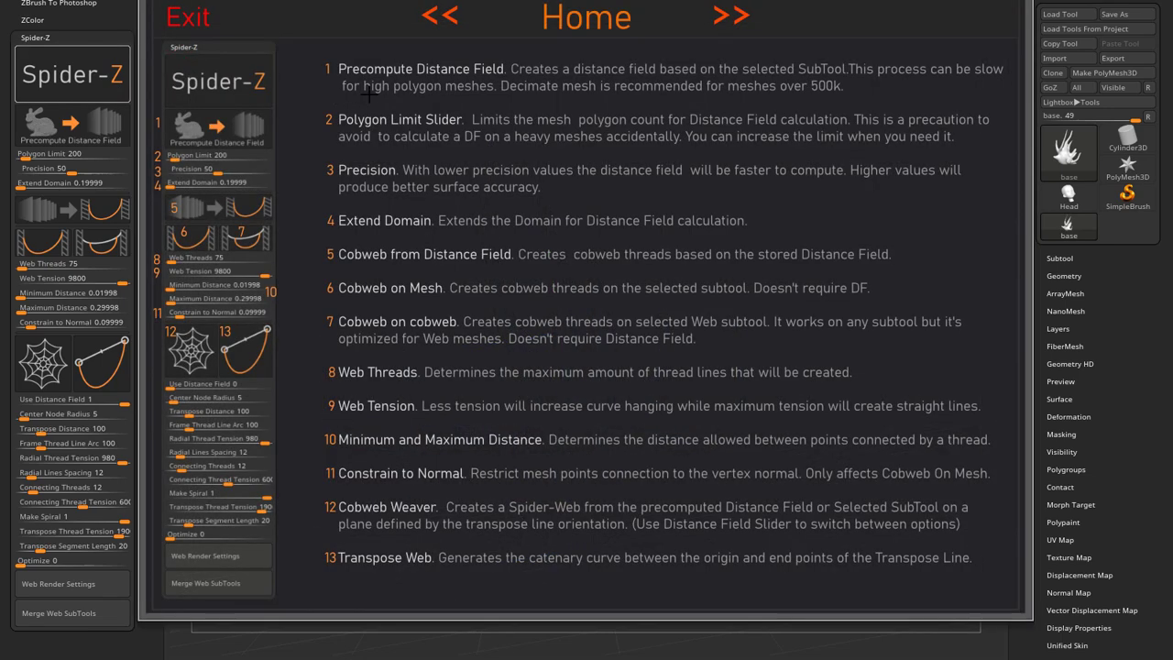
pyautogui.click(712, 16)
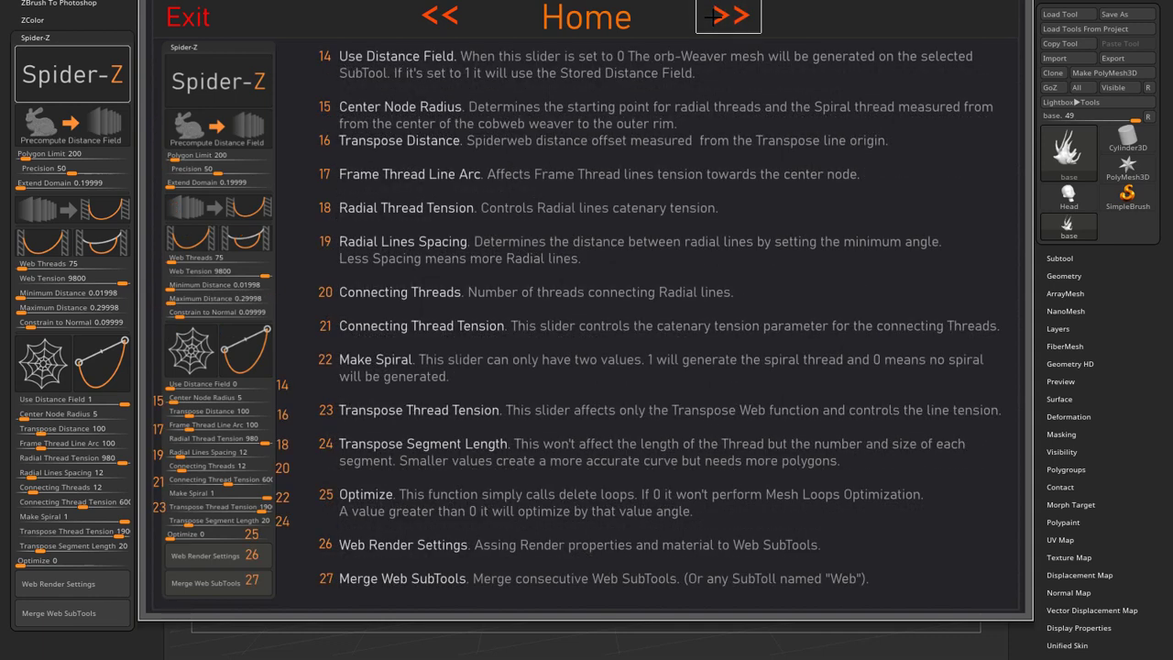
pyautogui.click(712, 15)
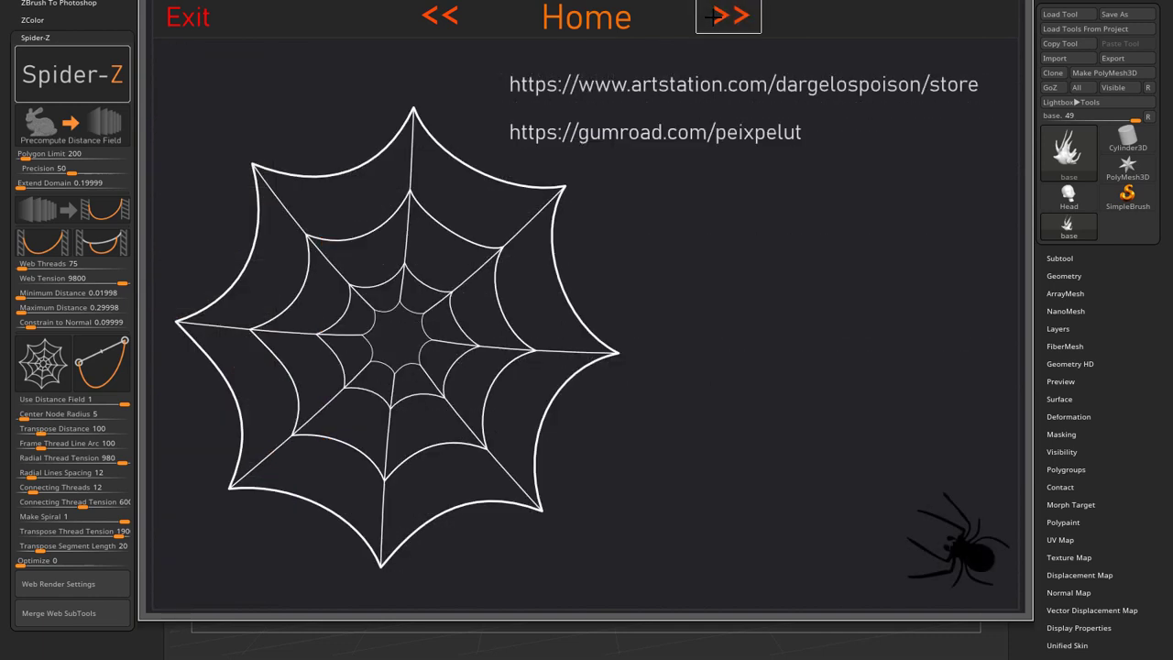
pyautogui.click(712, 15)
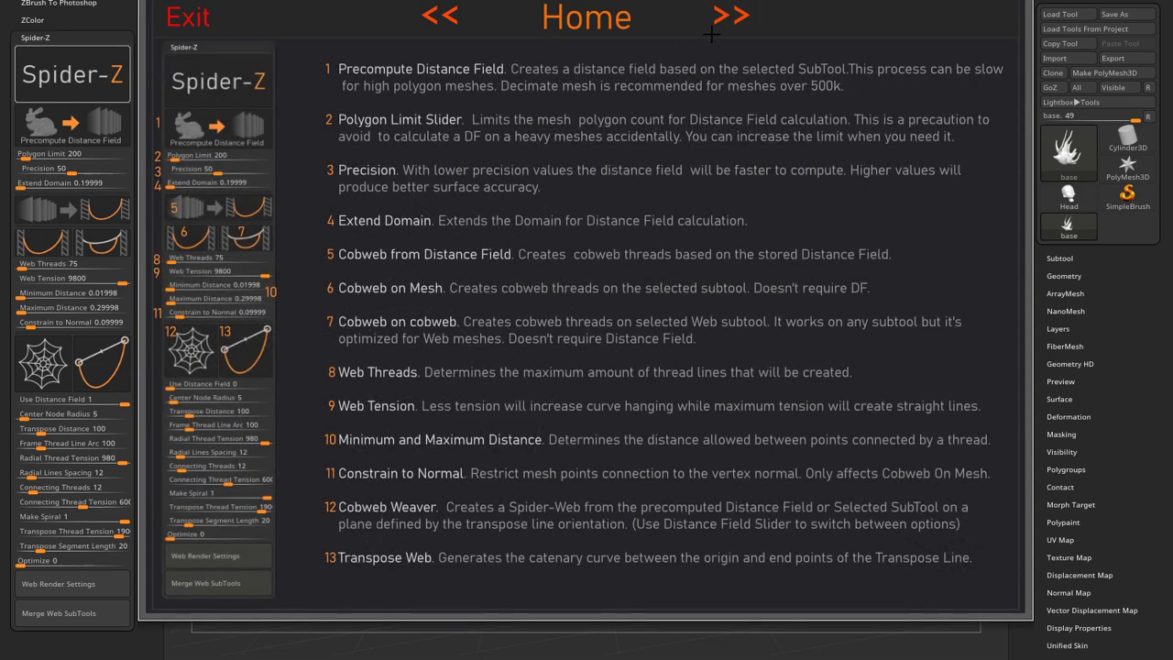
pyautogui.click(193, 17)
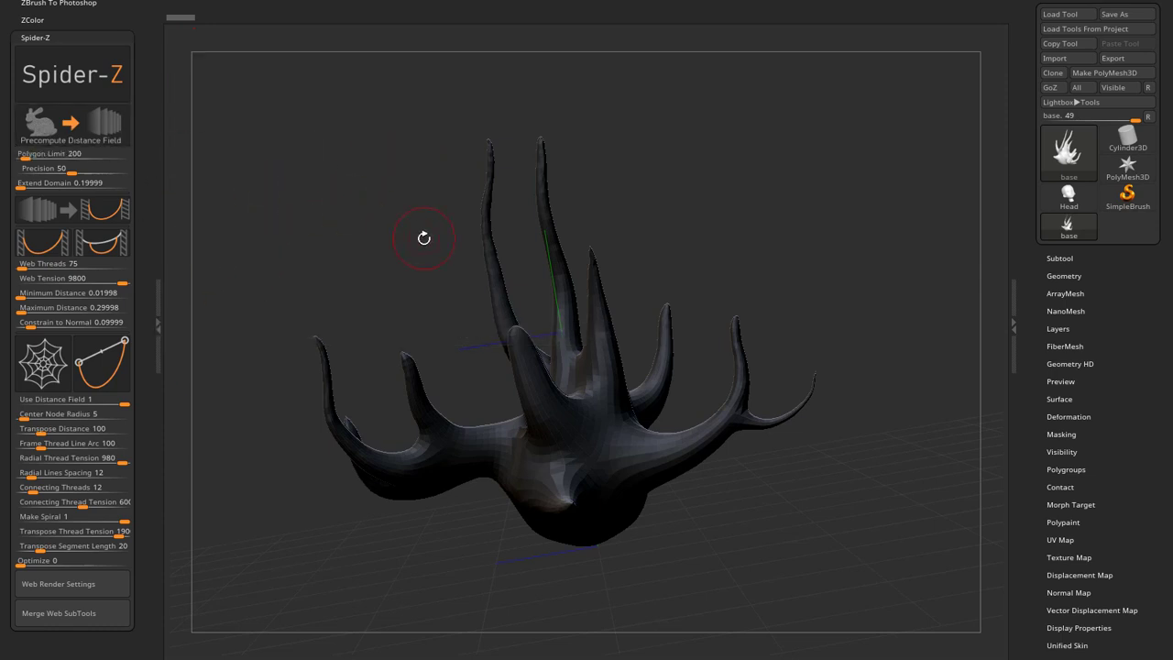
# Precompute the distance field of the base mesh and set Web Threads to 318.
pyautogui.click(126, 140)
pyautogui.click(17, 276)
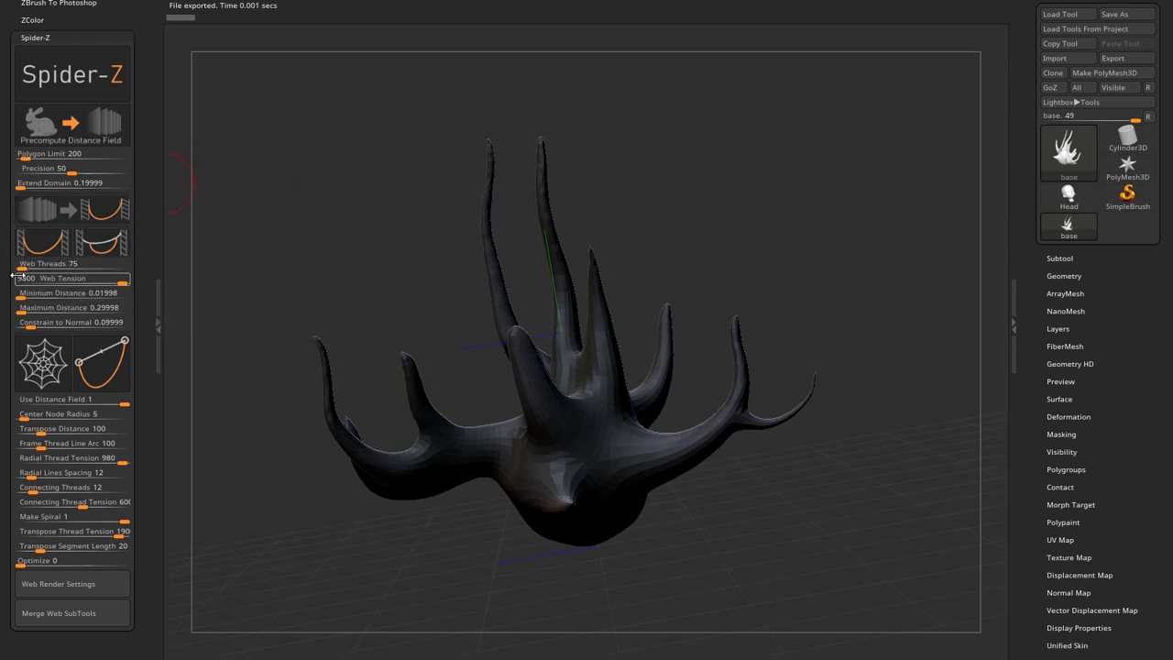
pyautogui.click(18, 264)
pyautogui.write('318')
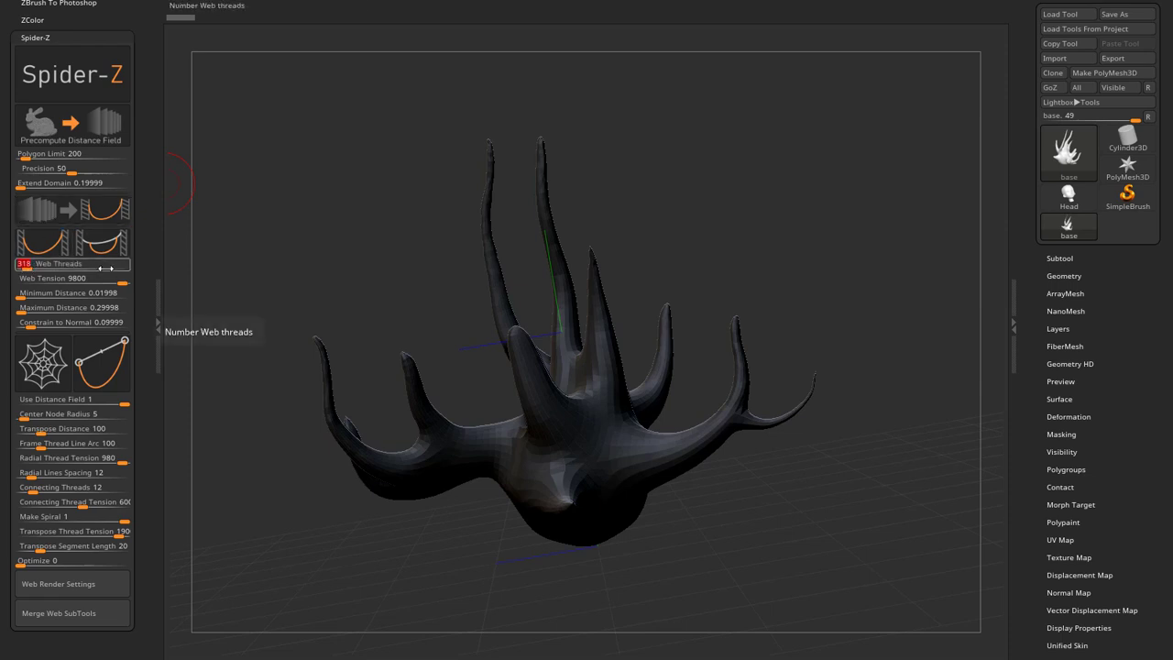
# Generate cobweb threads from the precomputed distance field and inspect them between the spikes.
pyautogui.click(128, 201)
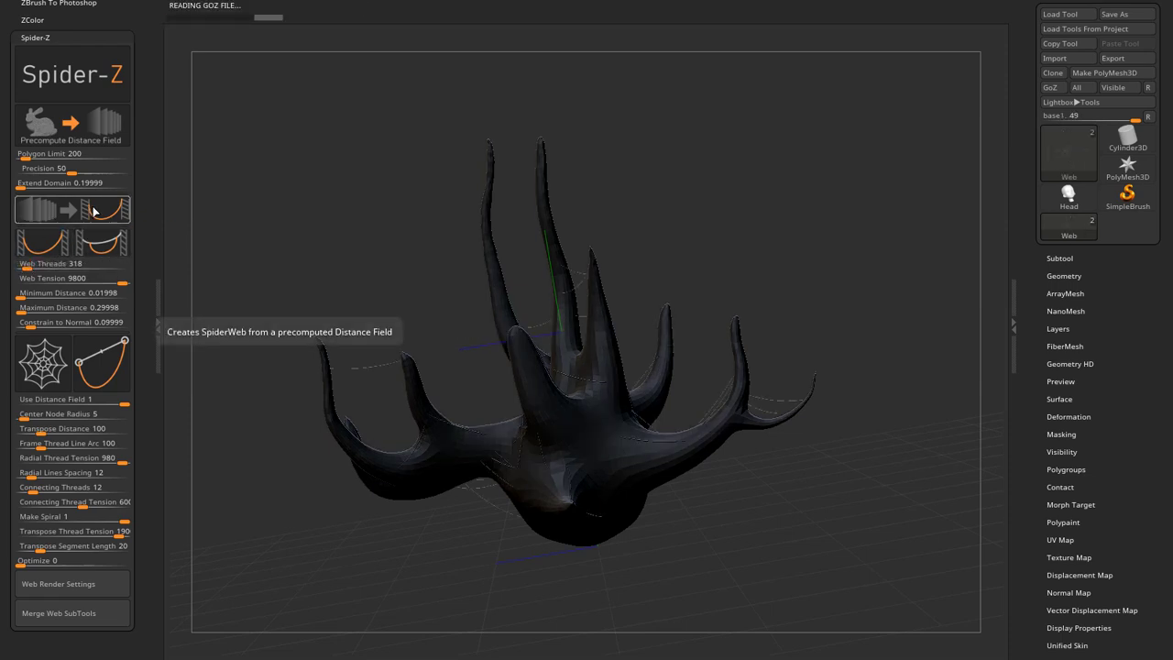
pyautogui.moveTo(362, 163); pyautogui.dragTo(412, 249)
pyautogui.moveTo(498, 296); pyautogui.dragTo(484, 309)
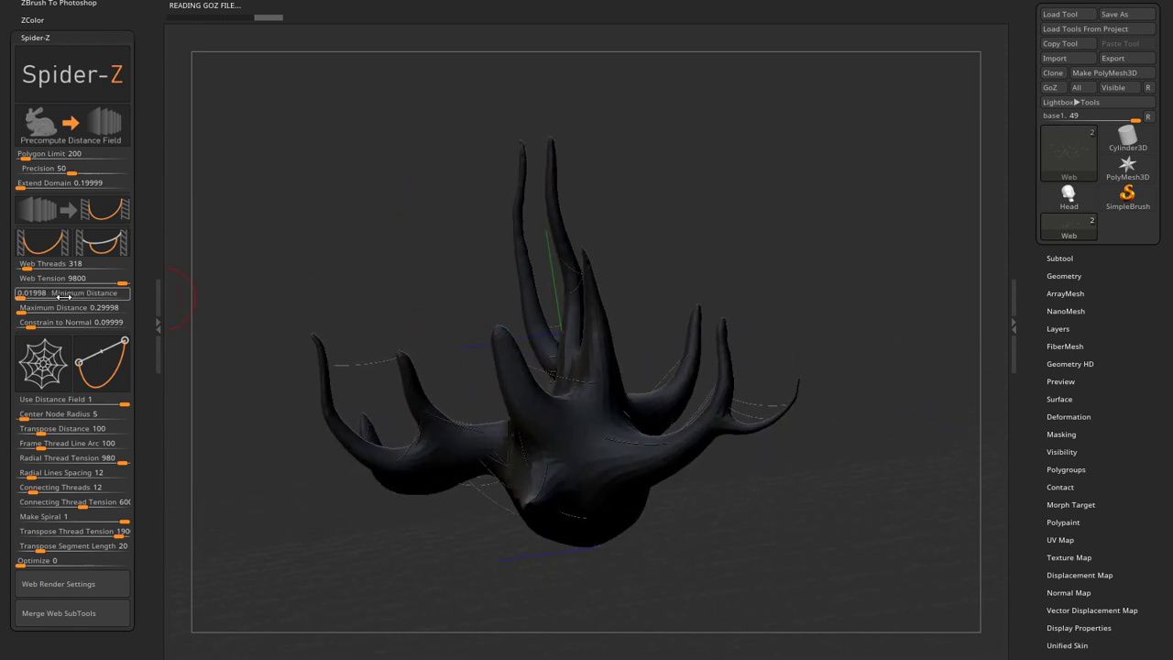
# Set Web Tension to 8662 and generate another cobweb from the distance field.
pyautogui.moveTo(120, 280); pyautogui.dragTo(117, 280)
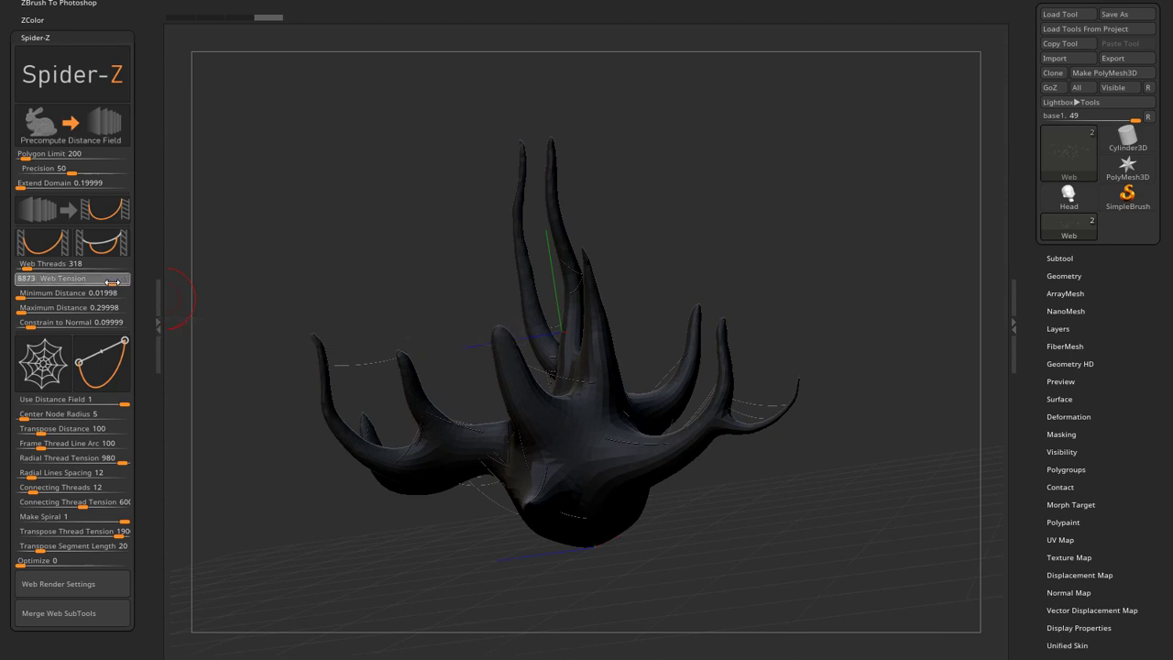
pyautogui.click(78, 218)
pyautogui.moveTo(424, 202); pyautogui.dragTo(342, 222)
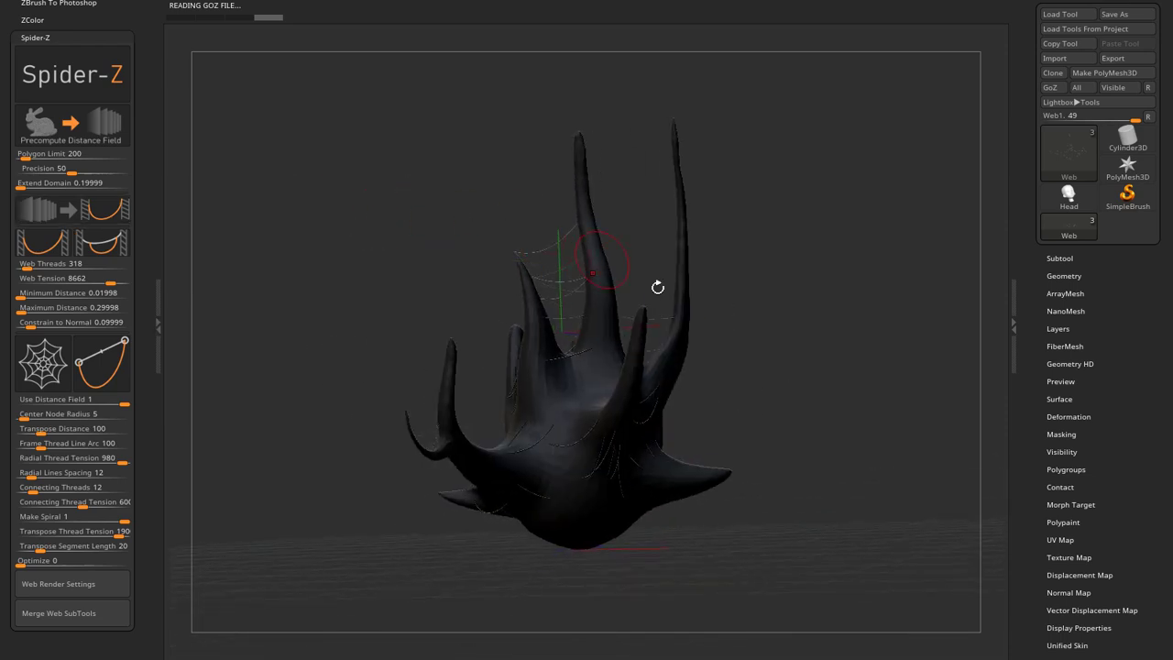
pyautogui.moveTo(894, 261); pyautogui.dragTo(819, 268)
# Delete both Web subtools, leaving only the base mesh.
pyautogui.click(1063, 257)
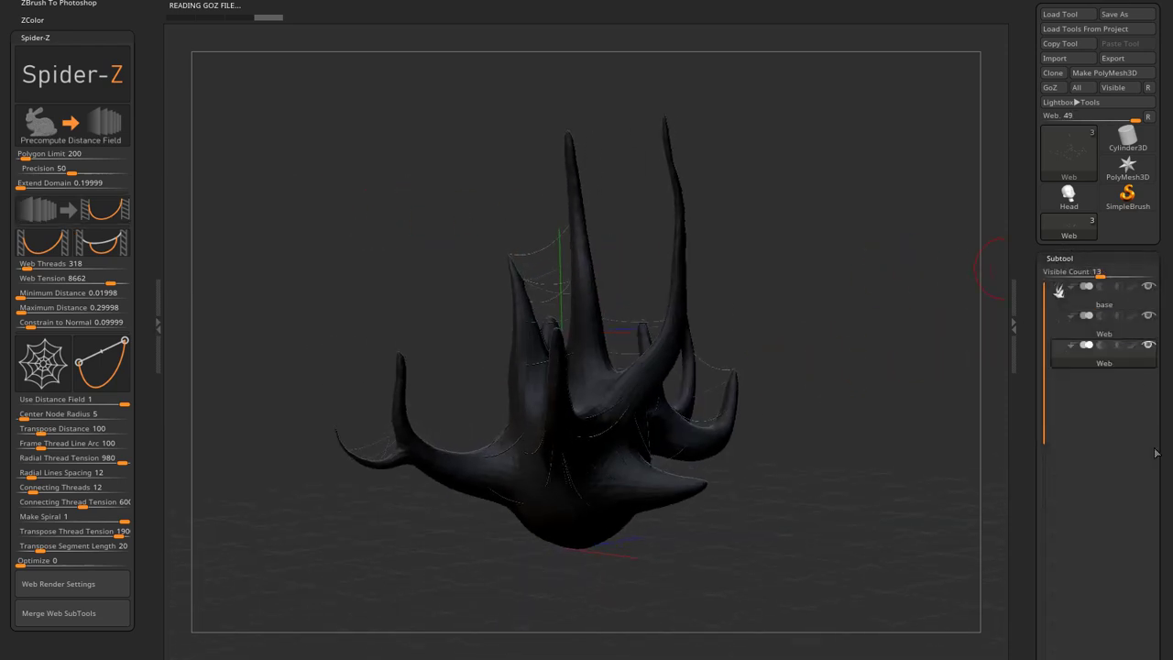
pyautogui.scroll(-5, 1166, 414)
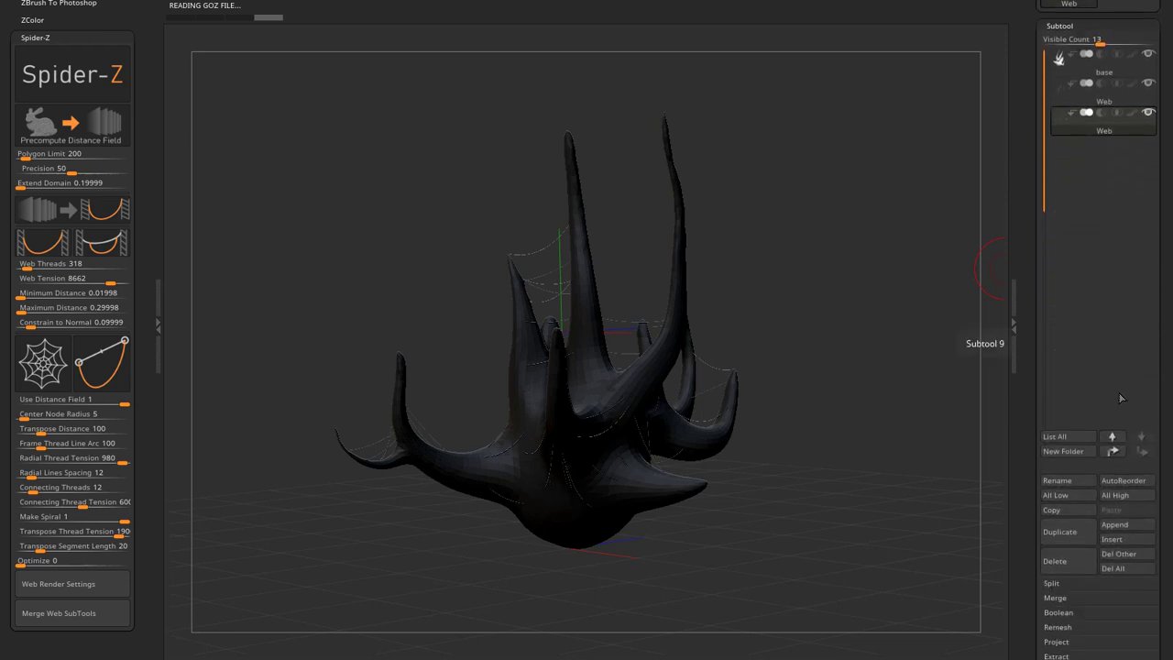
pyautogui.click(1072, 561)
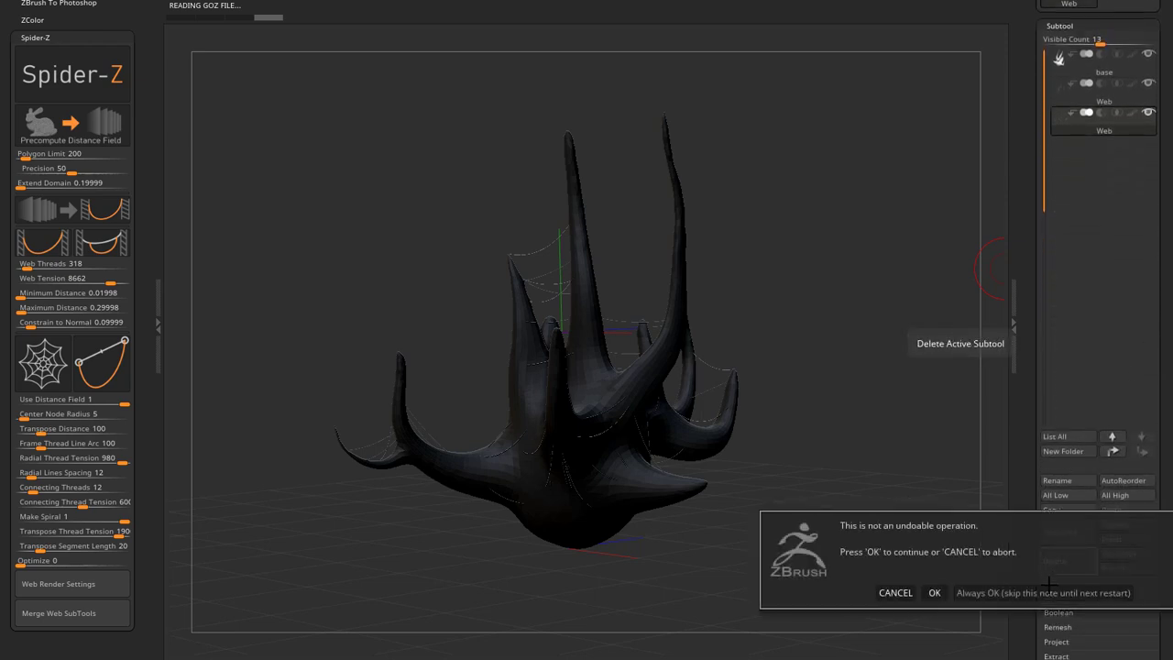
pyautogui.press('Return')
pyautogui.click(1068, 567)
pyautogui.press('Return')
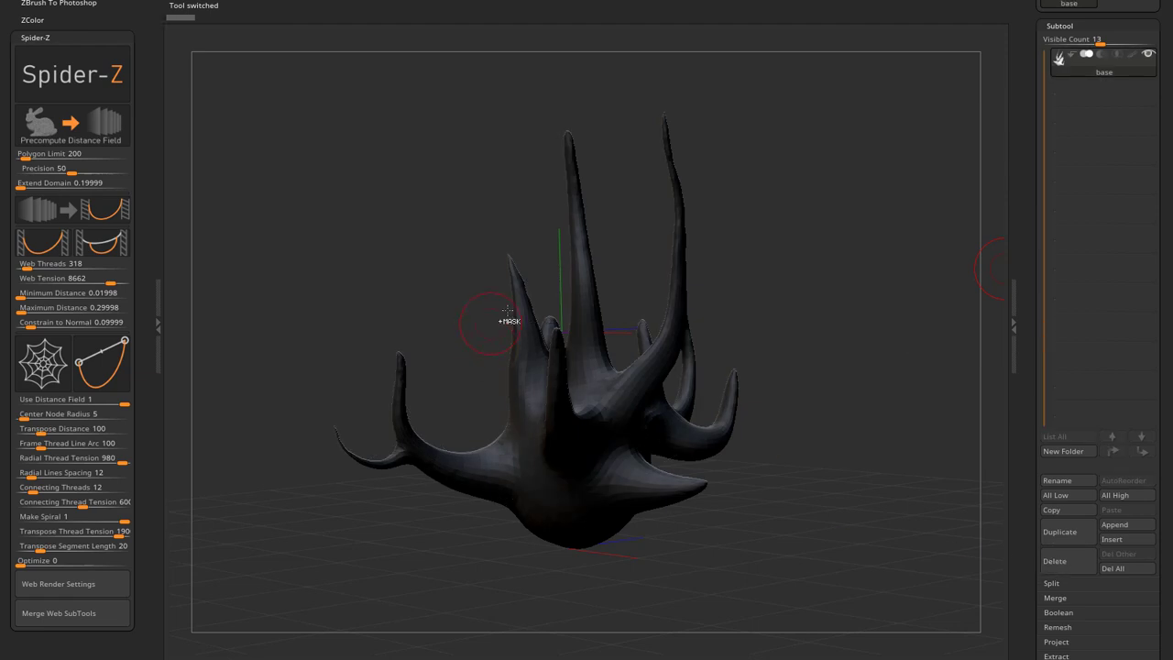
# Set Web Tension to 8169 and generate a new cobweb from the distance field.
pyautogui.keyDown('ctrl'); pyautogui.moveTo(503, 314); pyautogui.dragTo(556, 373, button='right'); pyautogui.keyUp('ctrl')
pyautogui.click(106, 278)
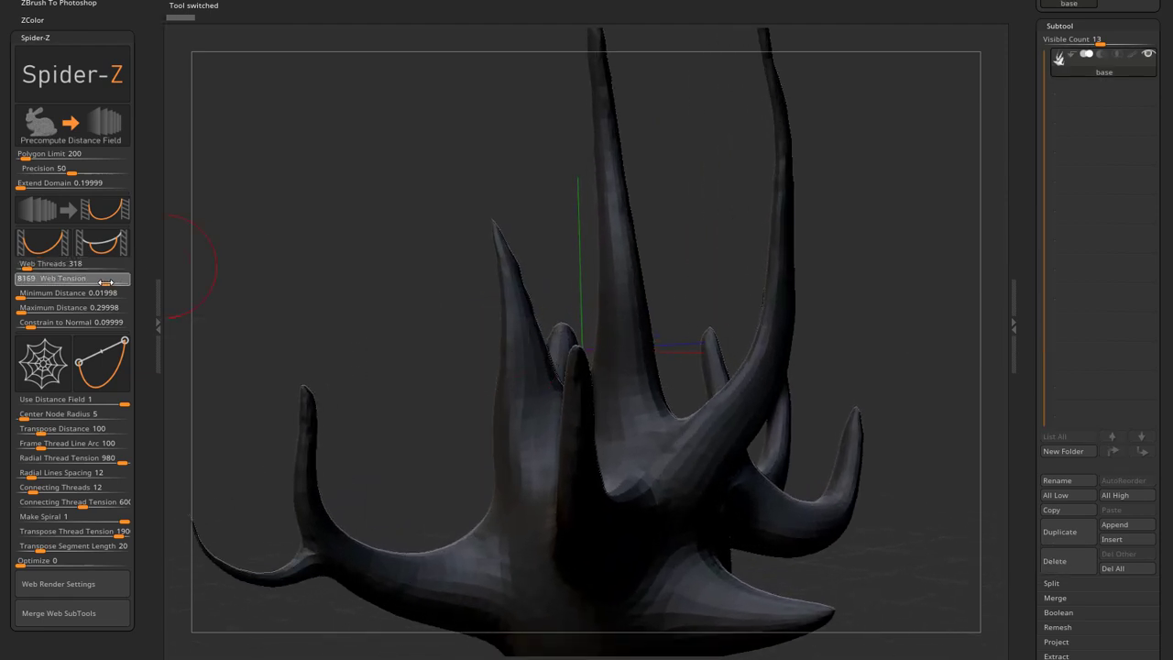
pyautogui.click(71, 217)
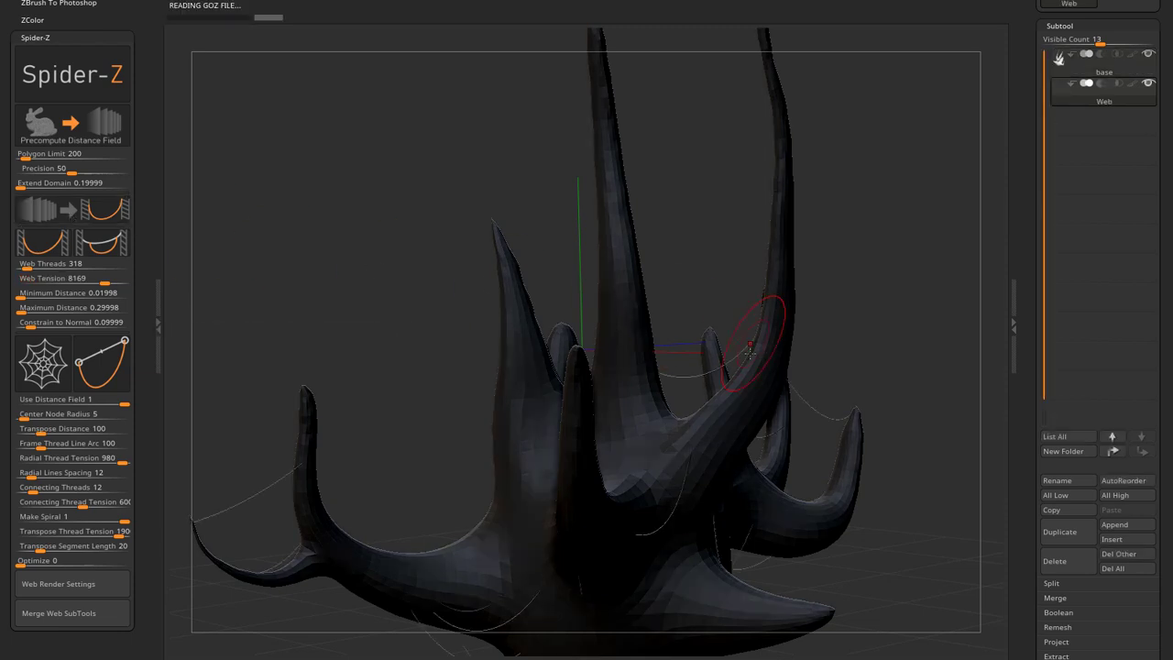
# Set Web Tension to 6268 and Web Threads to 564, and generate six more cobweb subtools from the distance field.
pyautogui.moveTo(105, 277); pyautogui.dragTo(92, 278)
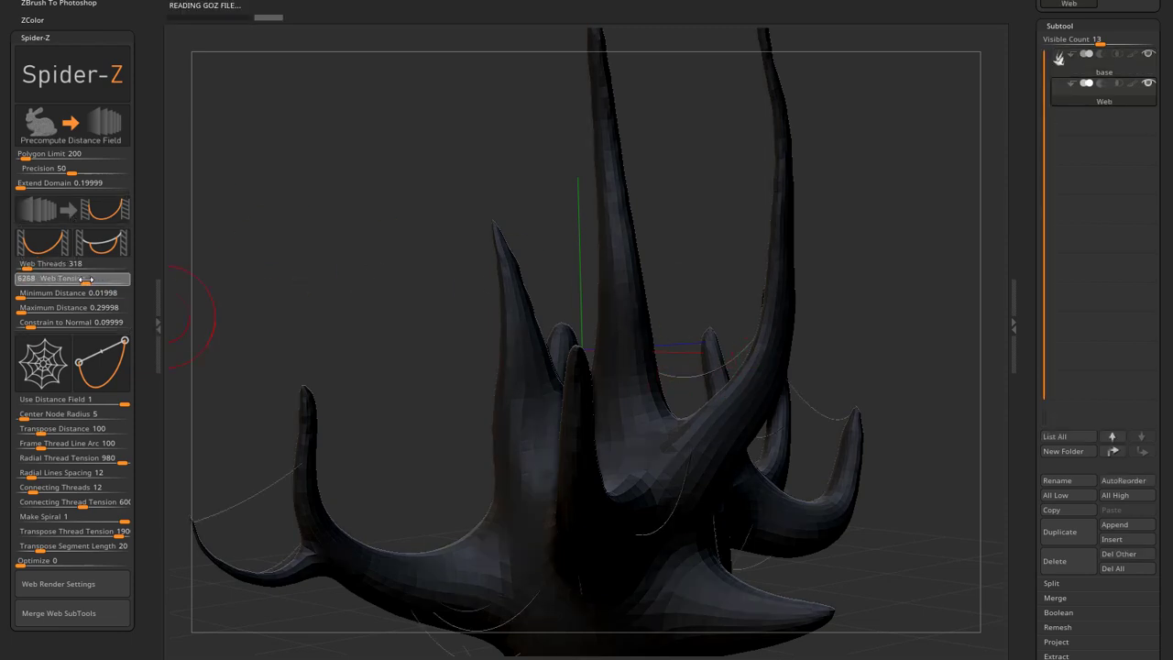
pyautogui.moveTo(25, 265); pyautogui.dragTo(32, 264)
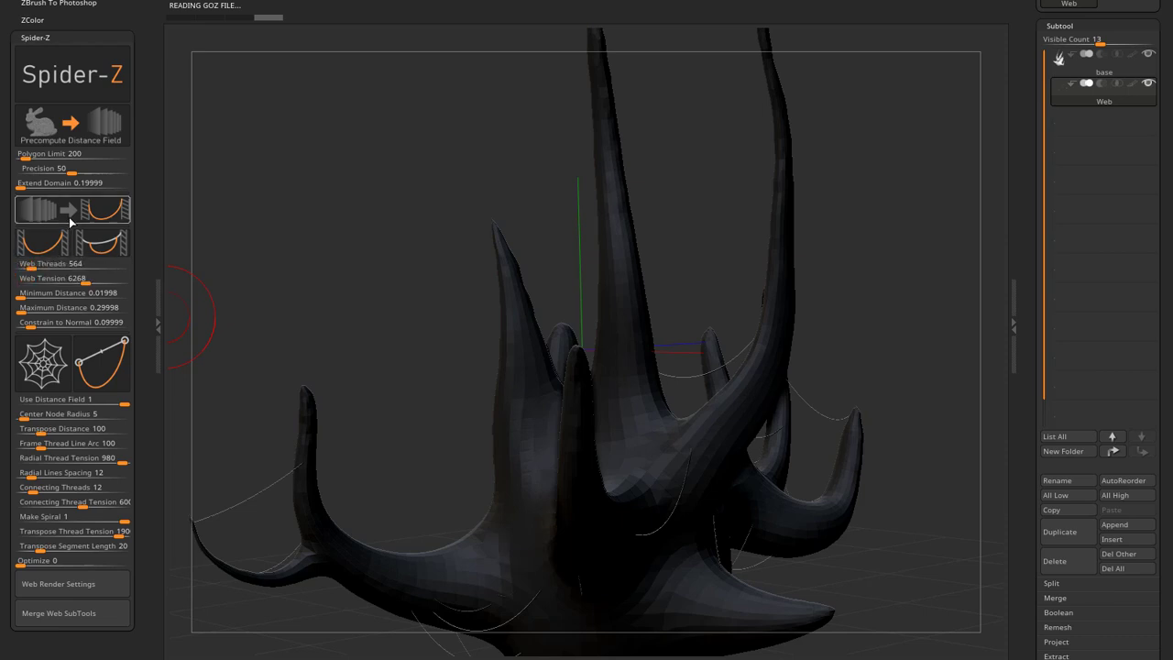
pyautogui.click(70, 222)
pyautogui.moveTo(407, 220)
pyautogui.mouseDown()
pyautogui.moveTo(453, 218)
pyautogui.moveTo(405, 207)
pyautogui.moveTo(399, 227)
pyautogui.mouseUp()
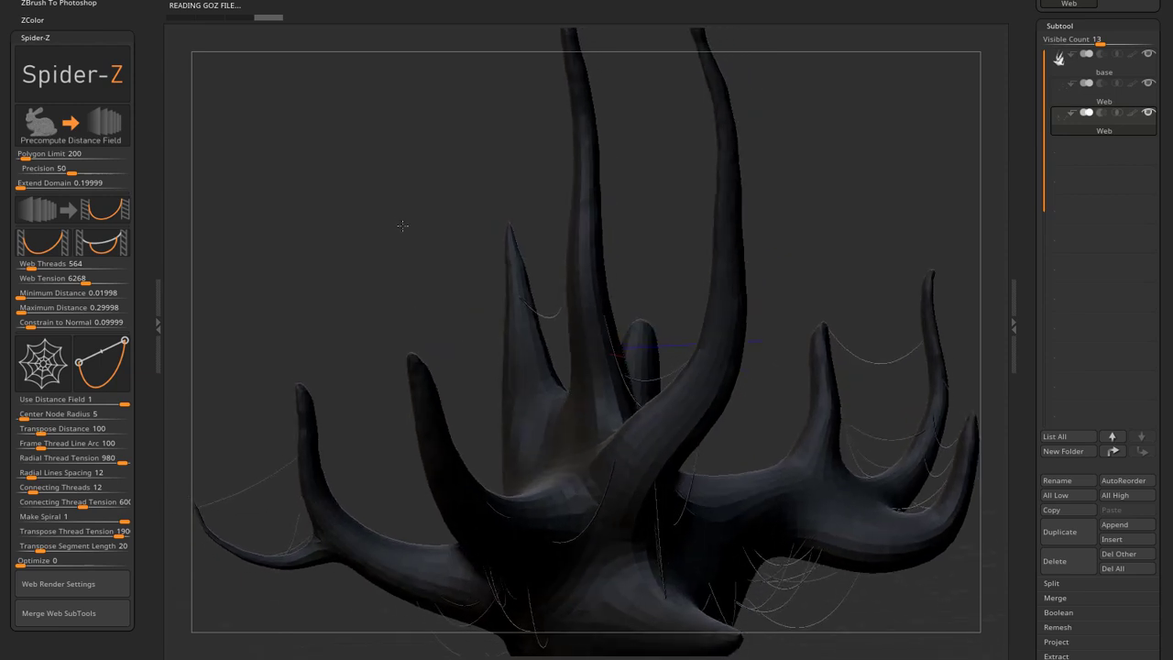
pyautogui.click(63, 210)
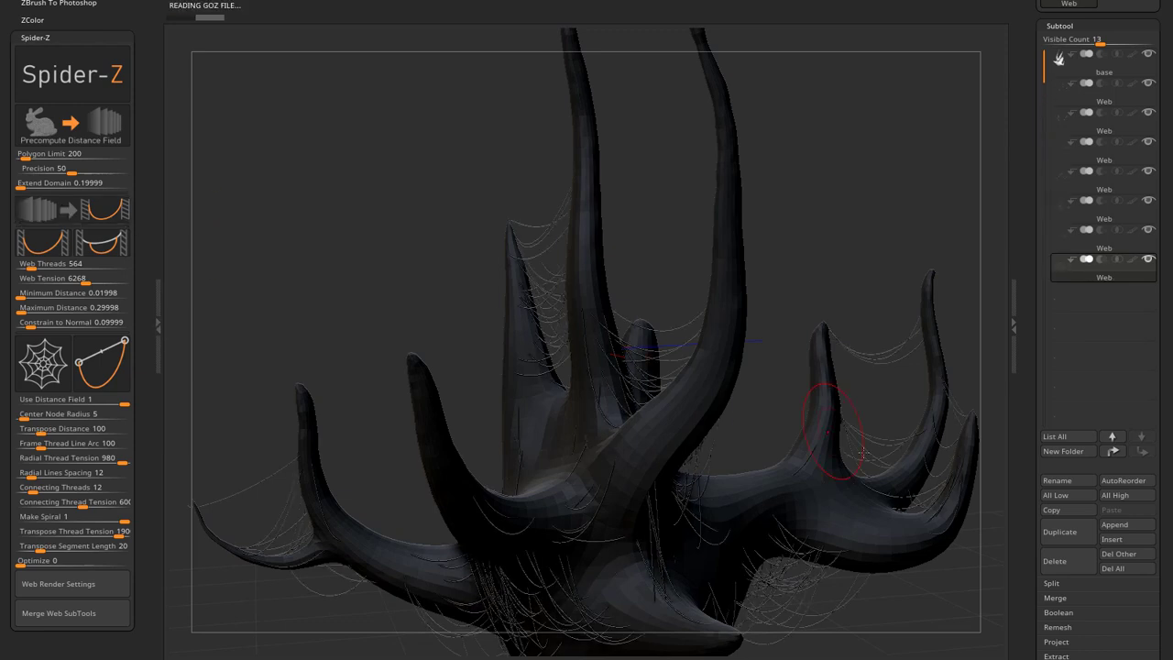
# Delete all seven Web subtools from the base model.
pyautogui.click(1067, 565)
pyautogui.click(1067, 565)
pyautogui.click(1067, 565)
pyautogui.click(1067, 565)
pyautogui.click(1067, 565)
pyautogui.click(1067, 565)
pyautogui.click(1067, 566)
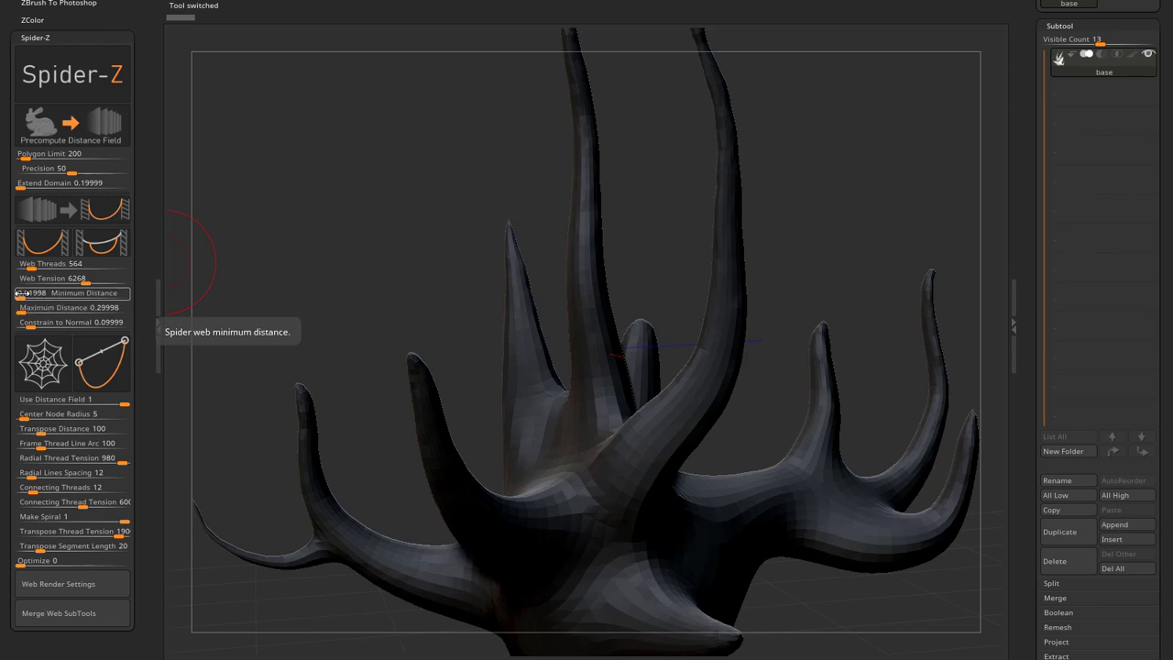
# Raise Web Tension to 9930 and generate four tighter cobweb subtools from the distance field.
pyautogui.moveTo(670, 251); pyautogui.dragTo(813, 254)
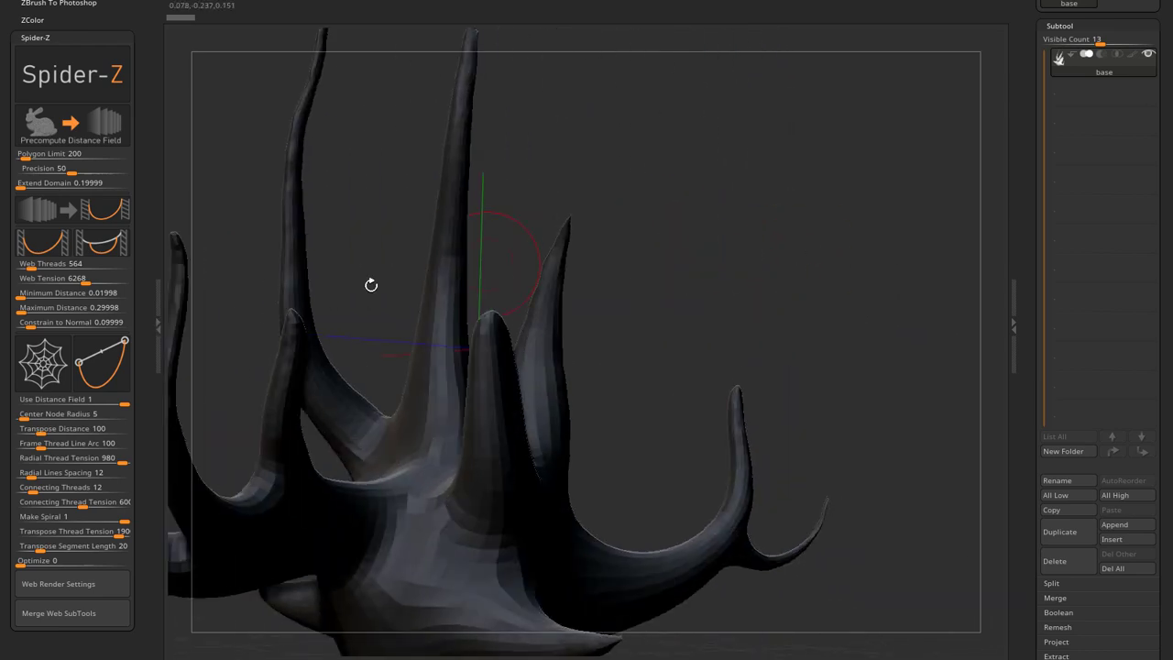
pyautogui.moveTo(98, 284); pyautogui.dragTo(117, 283)
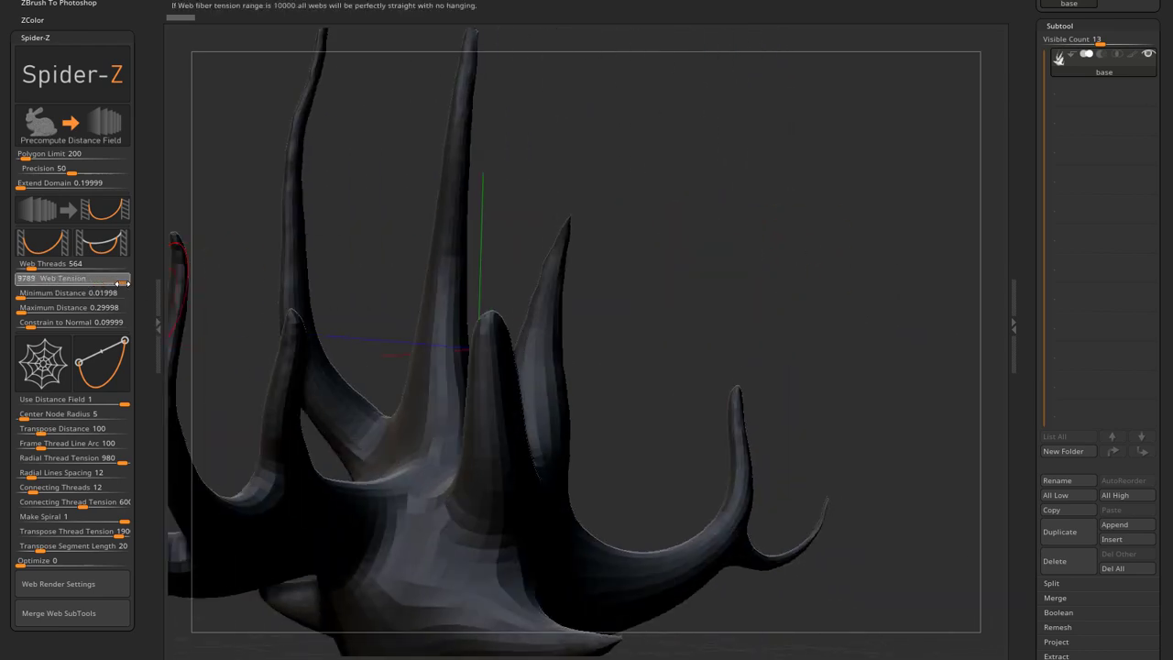
pyautogui.click(86, 222)
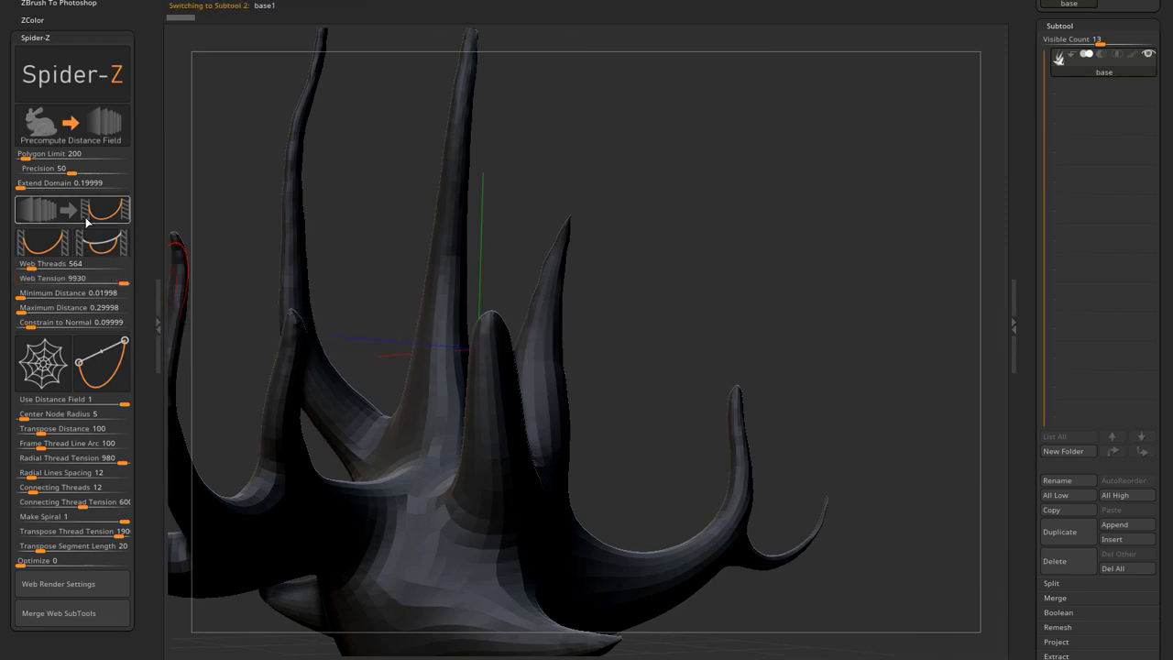
pyautogui.moveTo(694, 277); pyautogui.dragTo(316, 328)
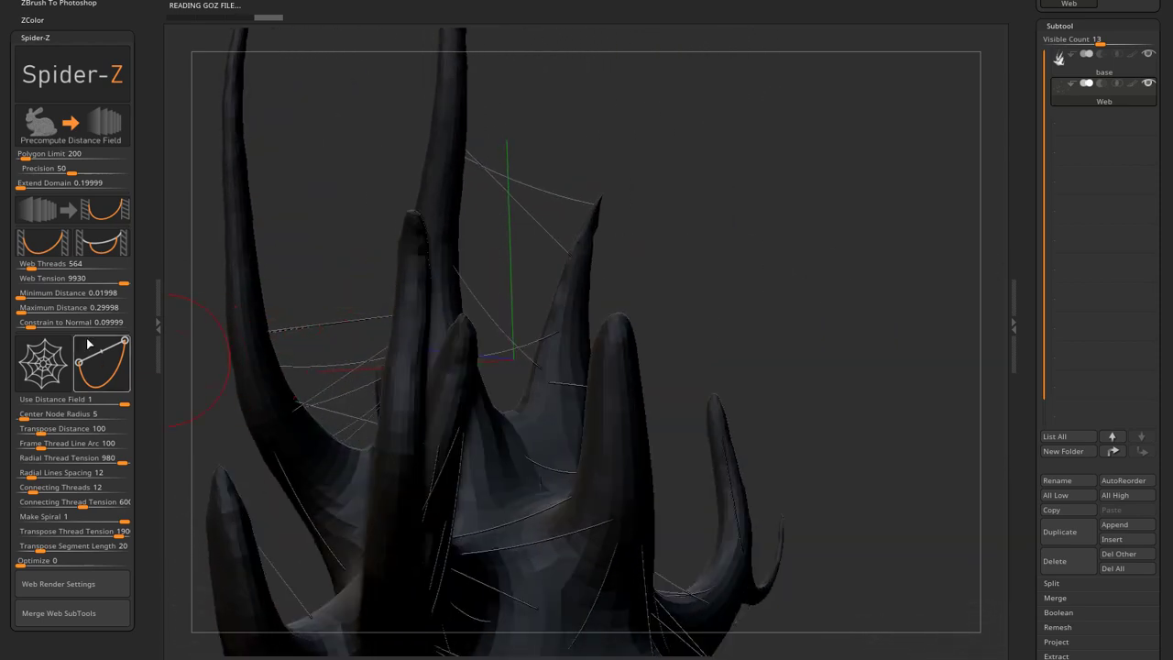
pyautogui.click(97, 219)
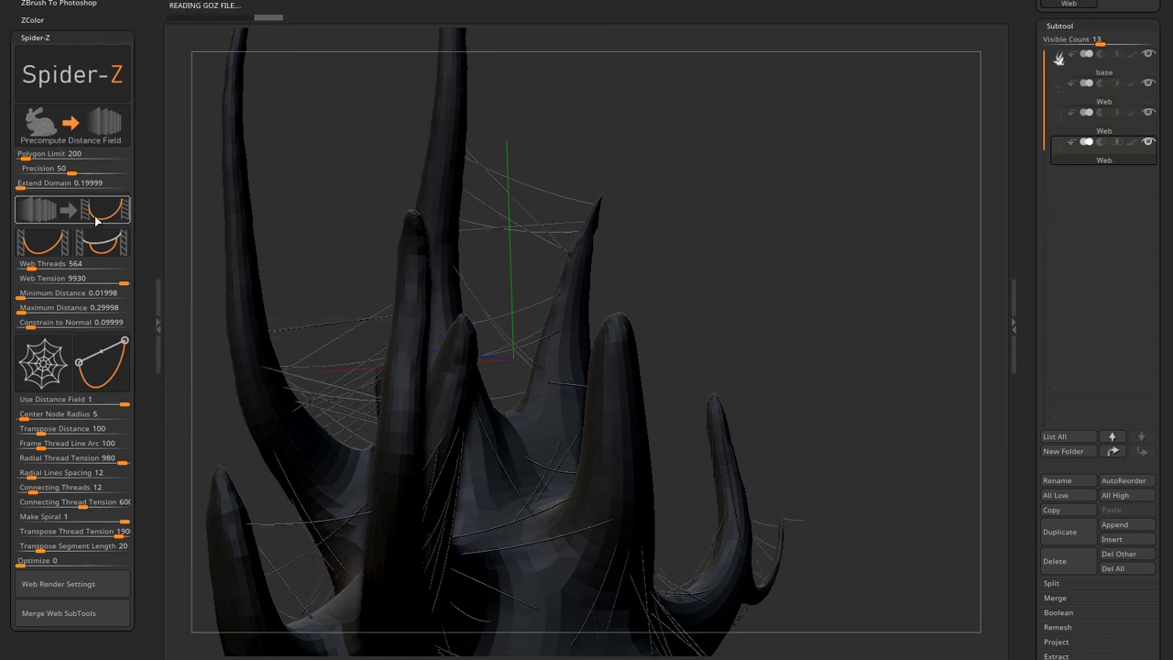
pyautogui.moveTo(375, 190); pyautogui.dragTo(392, 278)
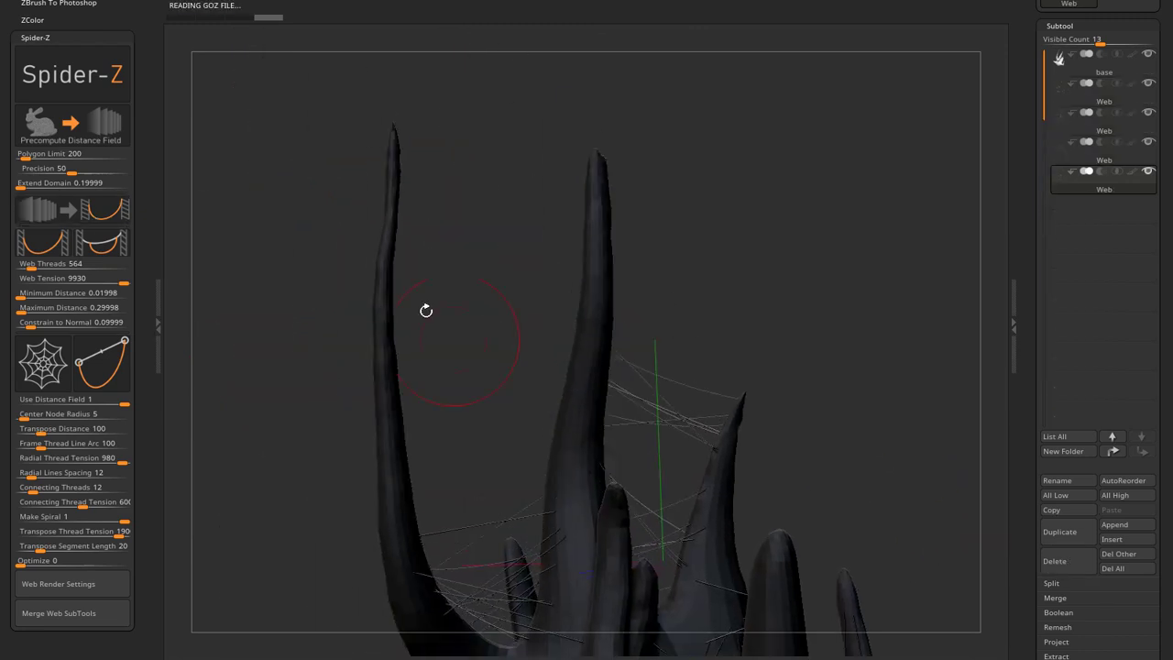
# Measure the distance between the tips of the two tallest spikes with a transpose line.
pyautogui.press('w')
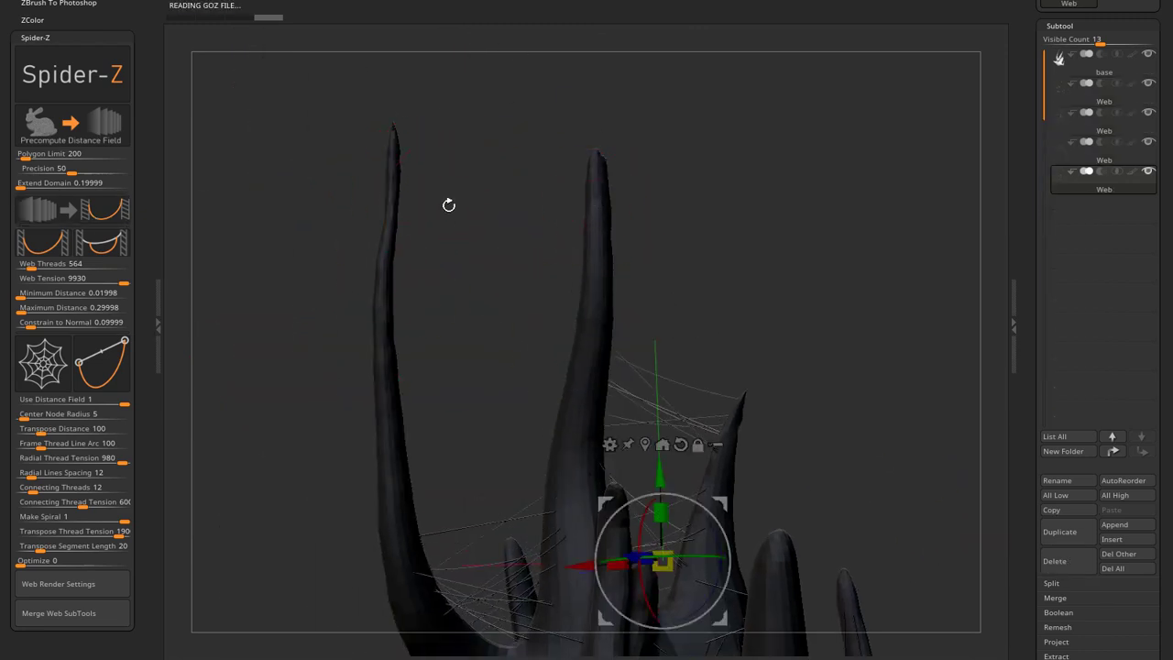
pyautogui.press('y')
pyautogui.moveTo(400, 146); pyautogui.dragTo(594, 170)
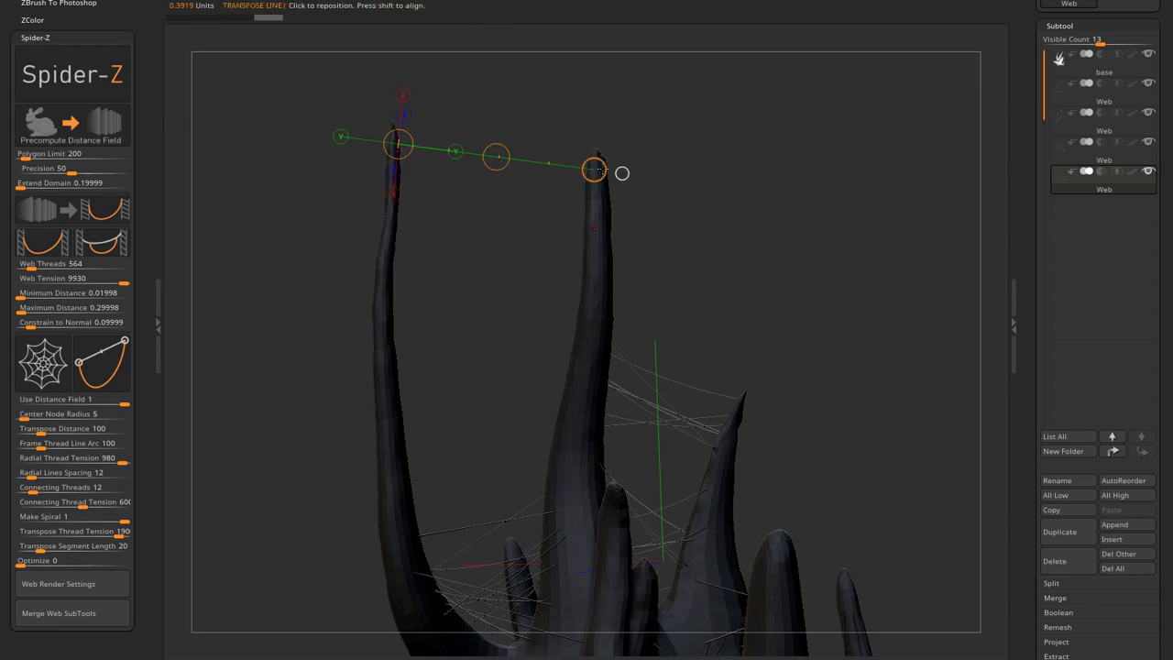
pyautogui.moveTo(601, 165); pyautogui.dragTo(603, 165)
# Delete the four Web subtools generated with the high tension.
pyautogui.click(1080, 556)
pyautogui.click(1075, 559)
pyautogui.click(1075, 560)
pyautogui.click(1076, 560)
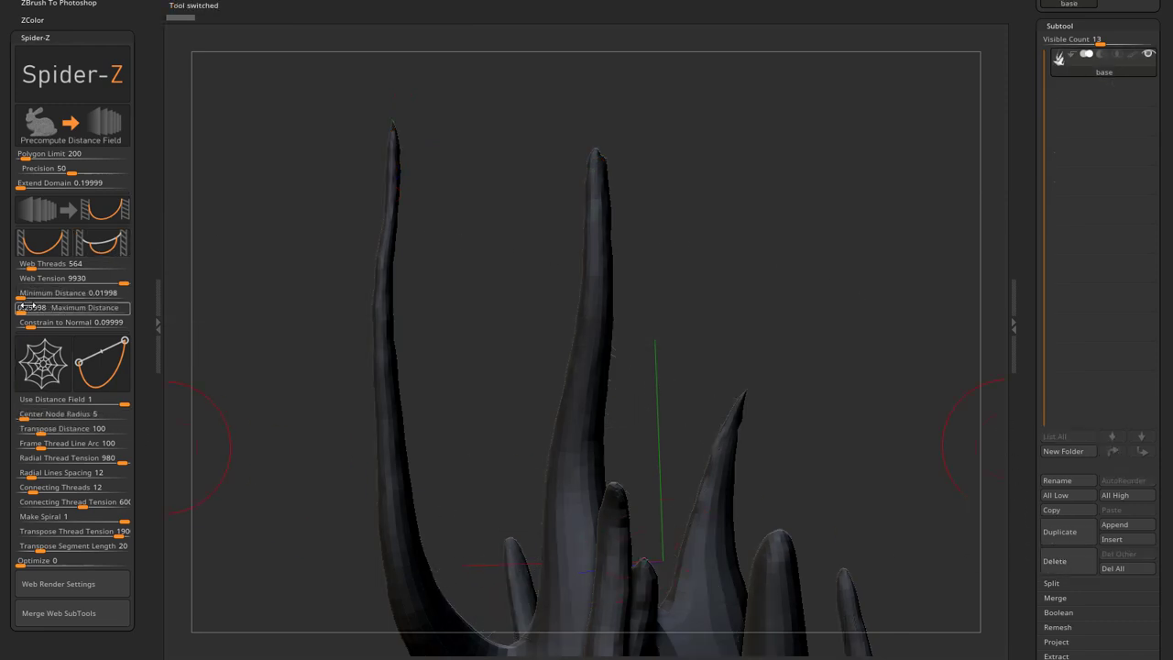
# Set Minimum Distance to 0.09408, Maximum Distance to 0.58281 and Web Tension to 8028.
pyautogui.moveTo(17, 313); pyautogui.dragTo(25, 297)
pyautogui.click(42, 363)
pyautogui.moveTo(283, 348); pyautogui.dragTo(212, 316)
pyautogui.moveTo(123, 280); pyautogui.dragTo(105, 280)
# Generate four cobweb subtools from the distance field so threads span the two tallest spikes.
pyautogui.click(81, 210)
pyautogui.click(81, 209)
pyautogui.click(80, 210)
pyautogui.moveTo(709, 534); pyautogui.dragTo(527, 527)
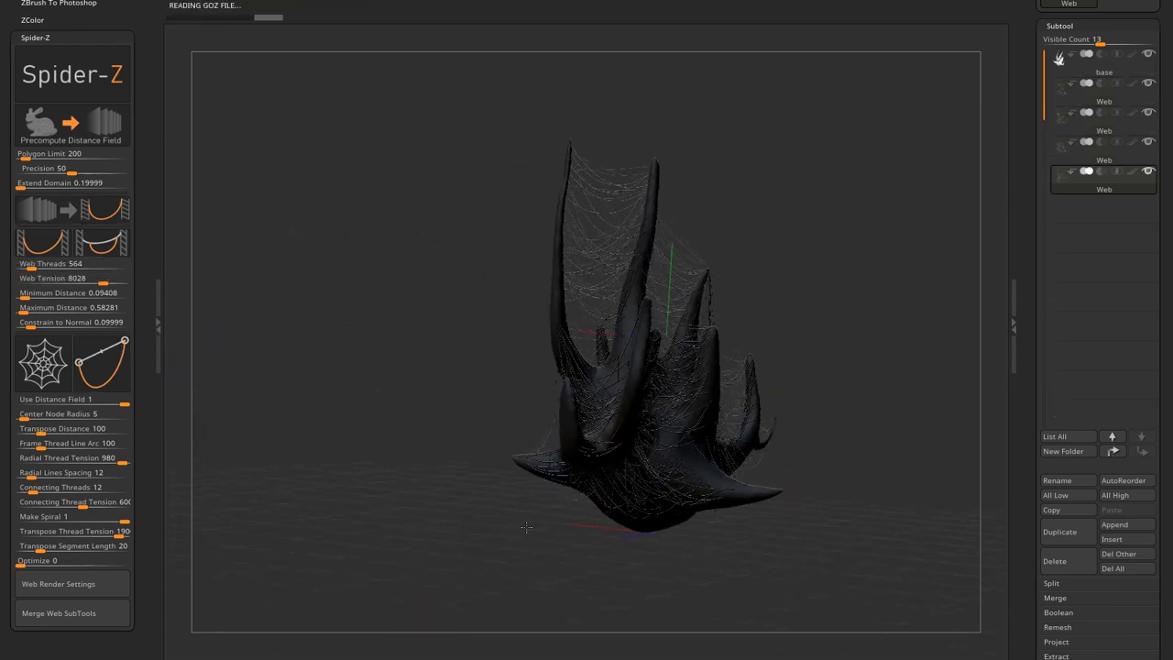
# Delete the four longer-spanning Web subtools, keeping only the base mesh.
pyautogui.click(1071, 563)
pyautogui.click(1071, 562)
pyautogui.click(1071, 562)
pyautogui.click(1056, 558)
pyautogui.moveTo(890, 353)
pyautogui.mouseDown()
pyautogui.moveTo(819, 324)
pyautogui.moveTo(657, 310)
pyautogui.mouseUp()
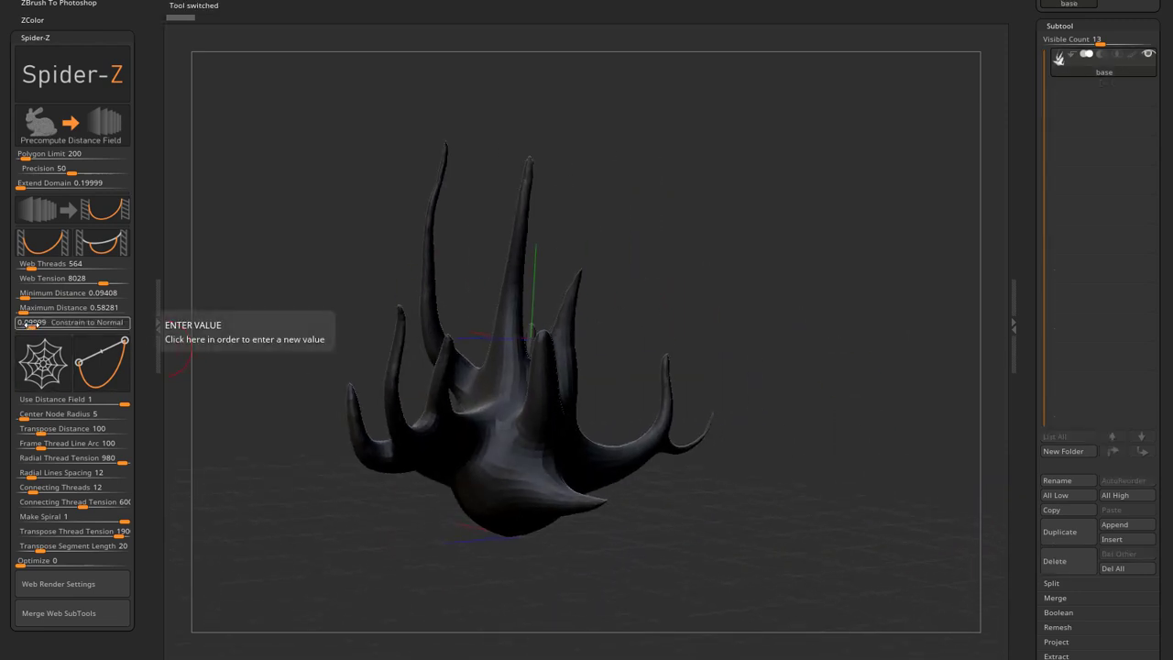
# Set Constrain to Normal to 0.86619, Web Threads to 4296 and Web Tension to 8732.
pyautogui.moveTo(118, 323); pyautogui.dragTo(111, 328)
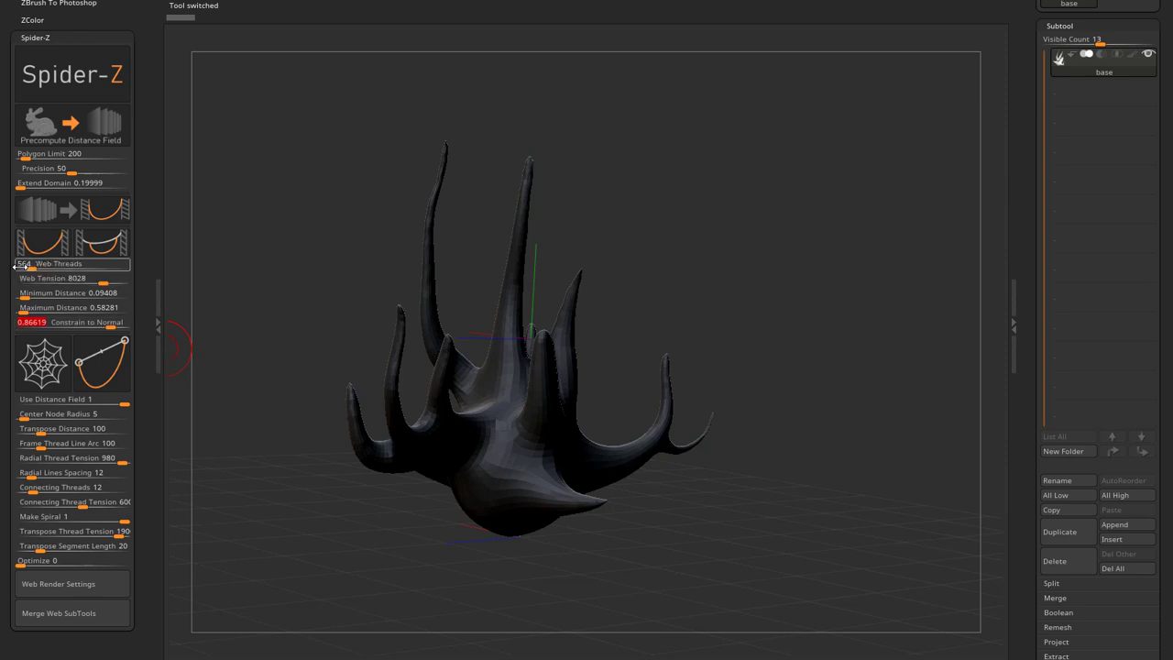
pyautogui.moveTo(33, 268); pyautogui.dragTo(376, 259)
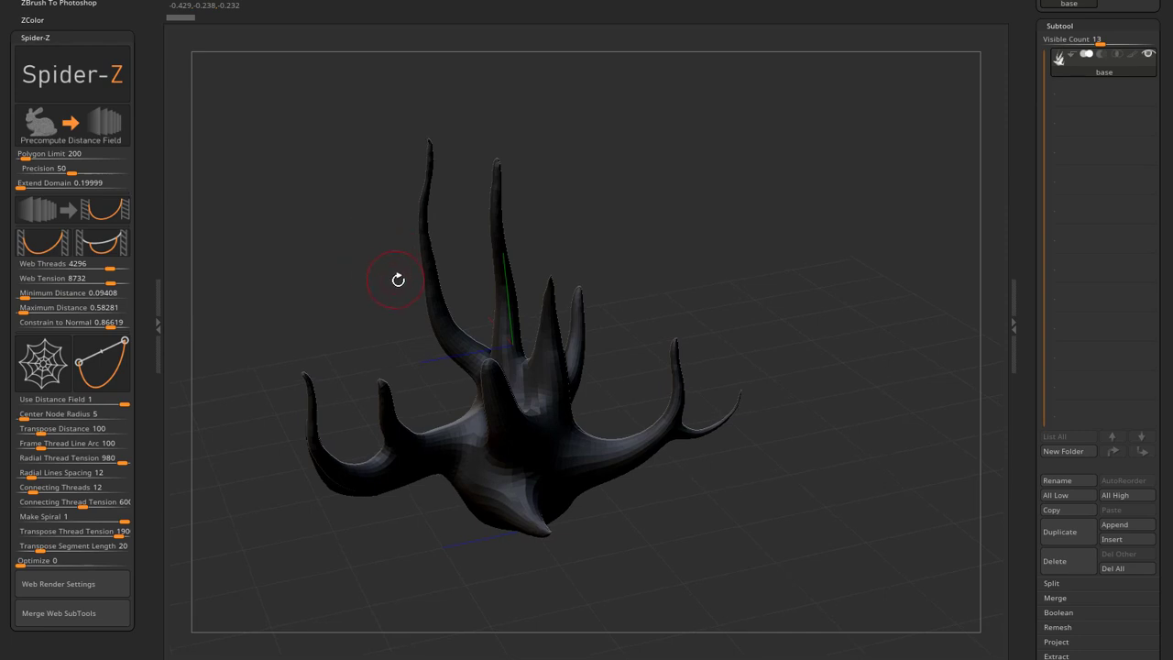
# Place a transpose line about 0.51 units long on a spike's surface to illustrate the direction of its normal.
pyautogui.press('w')
pyautogui.moveTo(476, 267); pyautogui.dragTo(380, 282)
pyautogui.moveTo(380, 282); pyautogui.dragTo(410, 394, button='right')
pyautogui.click(397, 382)
pyautogui.moveTo(616, 444); pyautogui.dragTo(589, 408)
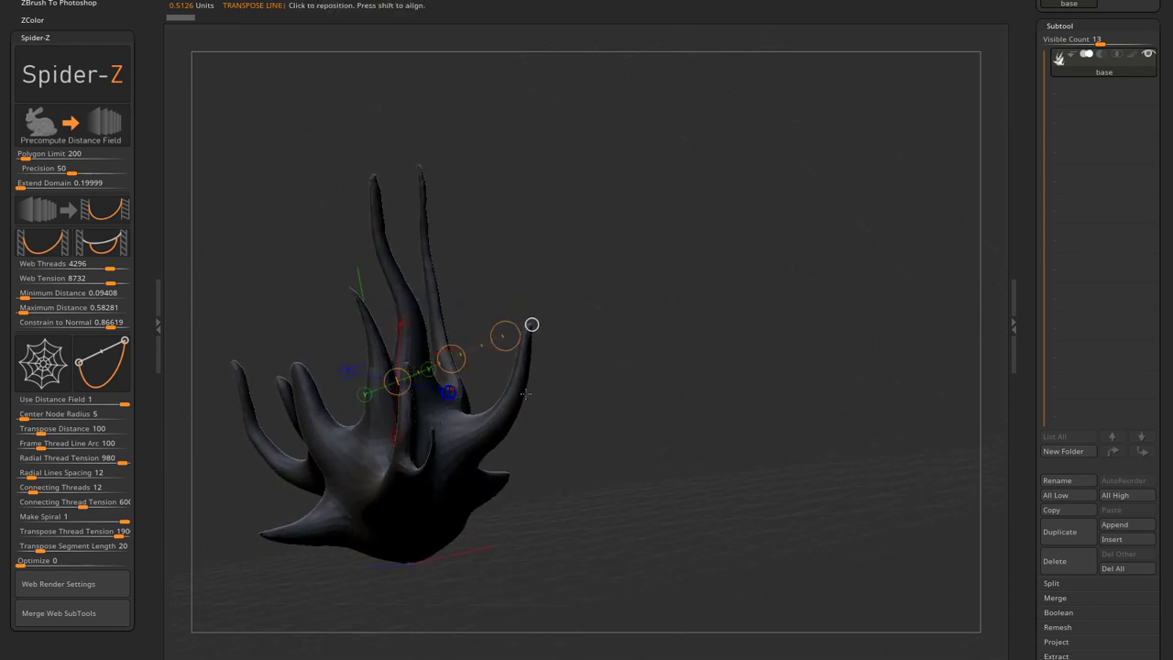
# Set Constrain to Normal to 0.83802 and generate a cobweb from the precomputed distance field.
pyautogui.click(108, 324)
pyautogui.click(99, 218)
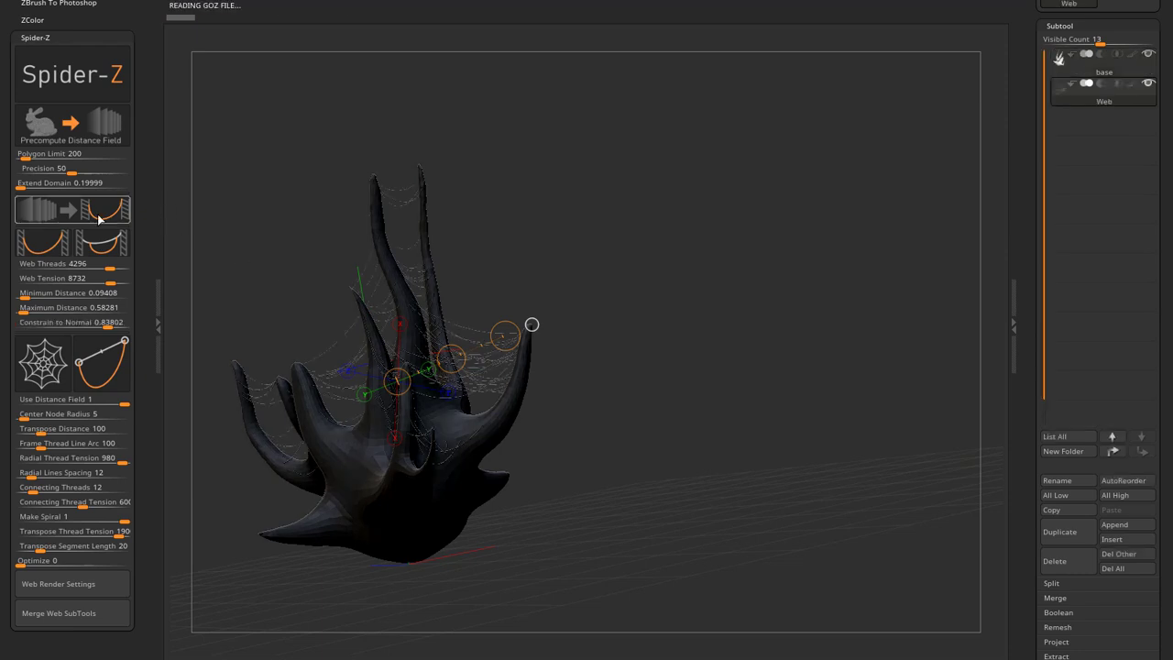
pyautogui.moveTo(633, 384); pyautogui.dragTo(587, 319)
pyautogui.keyDown('ctrl'); pyautogui.moveTo(478, 254); pyautogui.dragTo(485, 378, button='right'); pyautogui.keyUp('ctrl')
pyautogui.moveTo(486, 378); pyautogui.dragTo(742, 412)
# Set Constrain to Normal to 0 and generate a second cobweb from the distance field for comparison.
pyautogui.moveTo(107, 322); pyautogui.dragTo(7, 328)
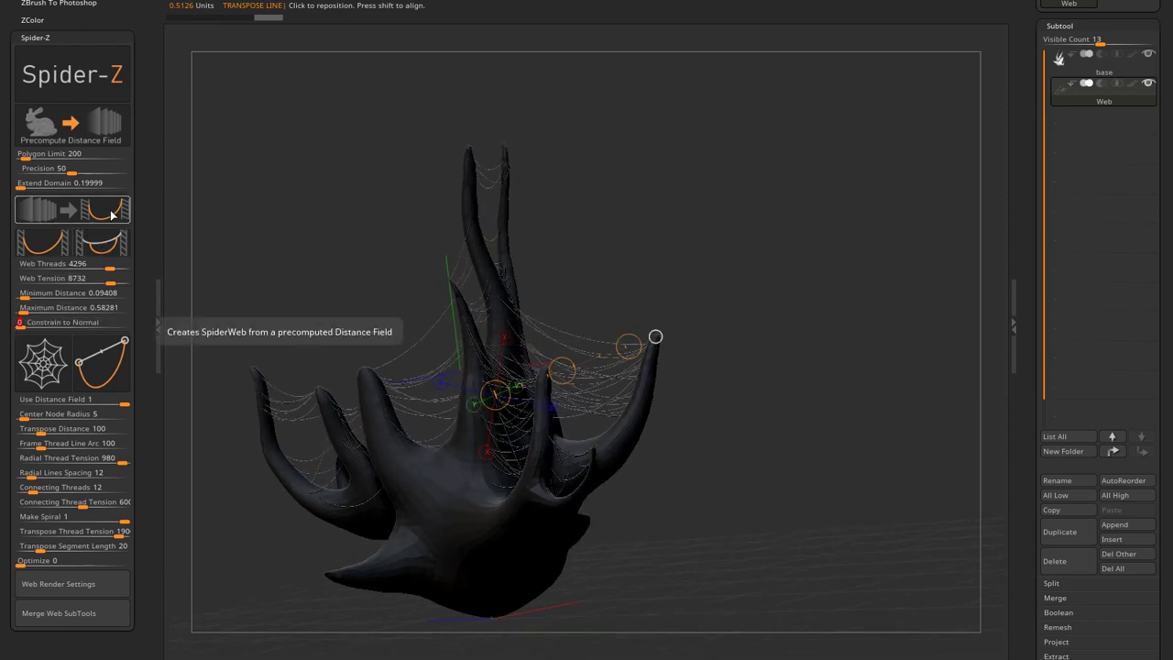
pyautogui.click(111, 214)
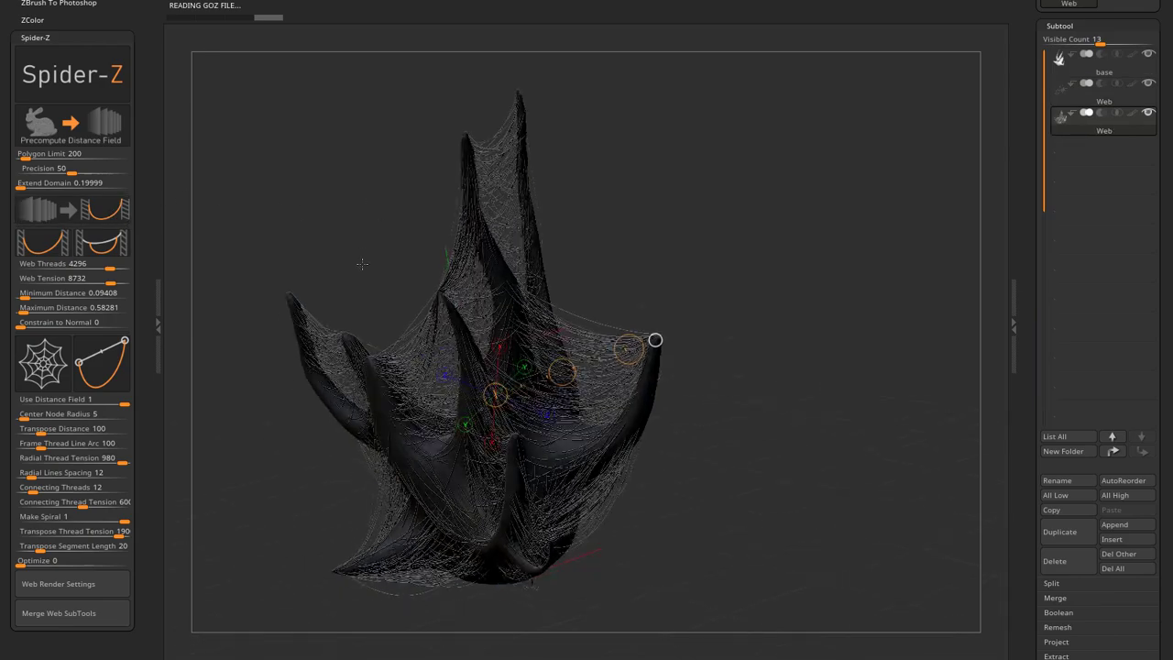
pyautogui.moveTo(362, 266); pyautogui.dragTo(371, 291)
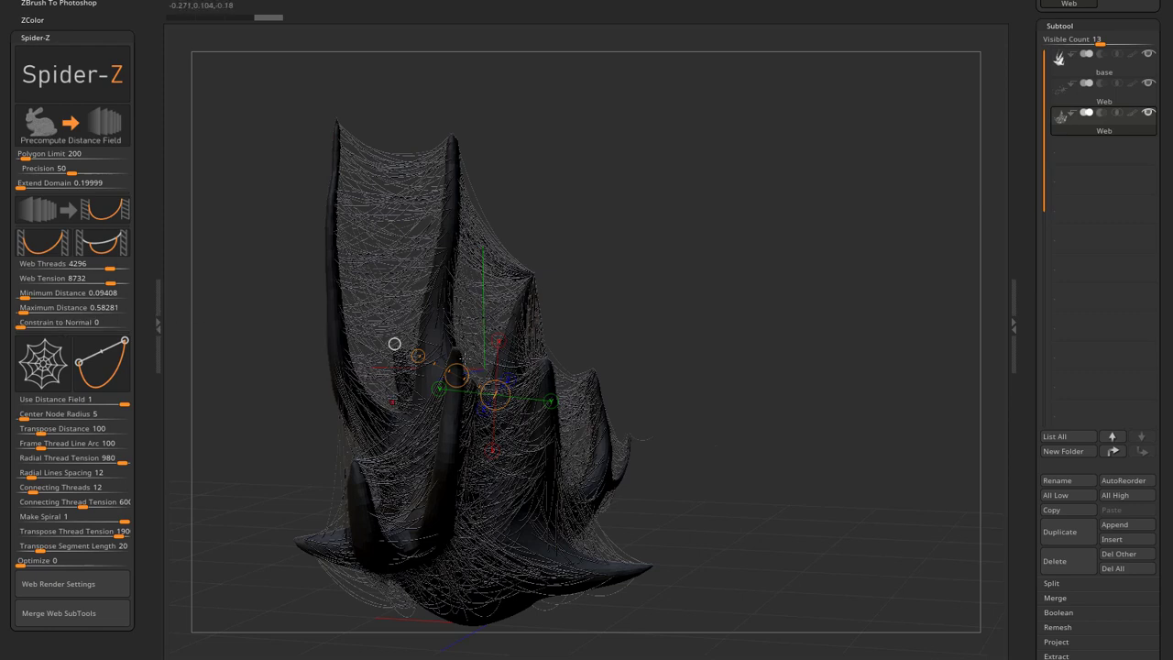
pyautogui.moveTo(591, 312); pyautogui.dragTo(724, 303)
# Delete the constrained and unconstrained Web subtools, keeping only the base mesh.
pyautogui.click(1068, 561)
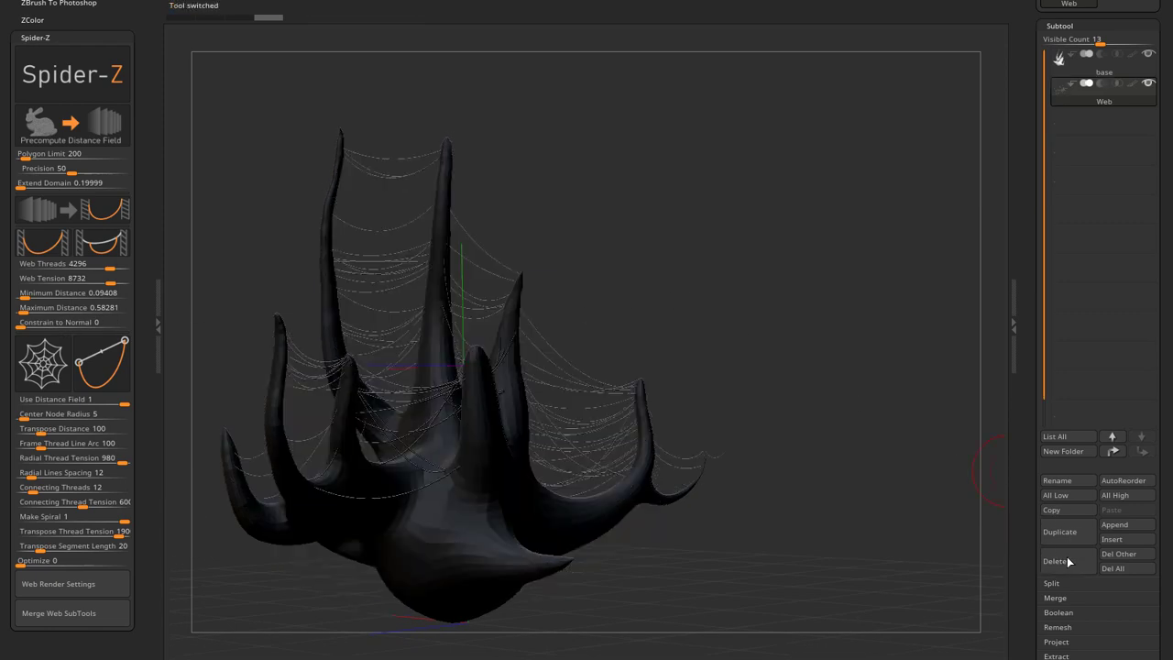
pyautogui.moveTo(845, 447); pyautogui.dragTo(786, 335)
pyautogui.moveTo(801, 452); pyautogui.dragTo(709, 486)
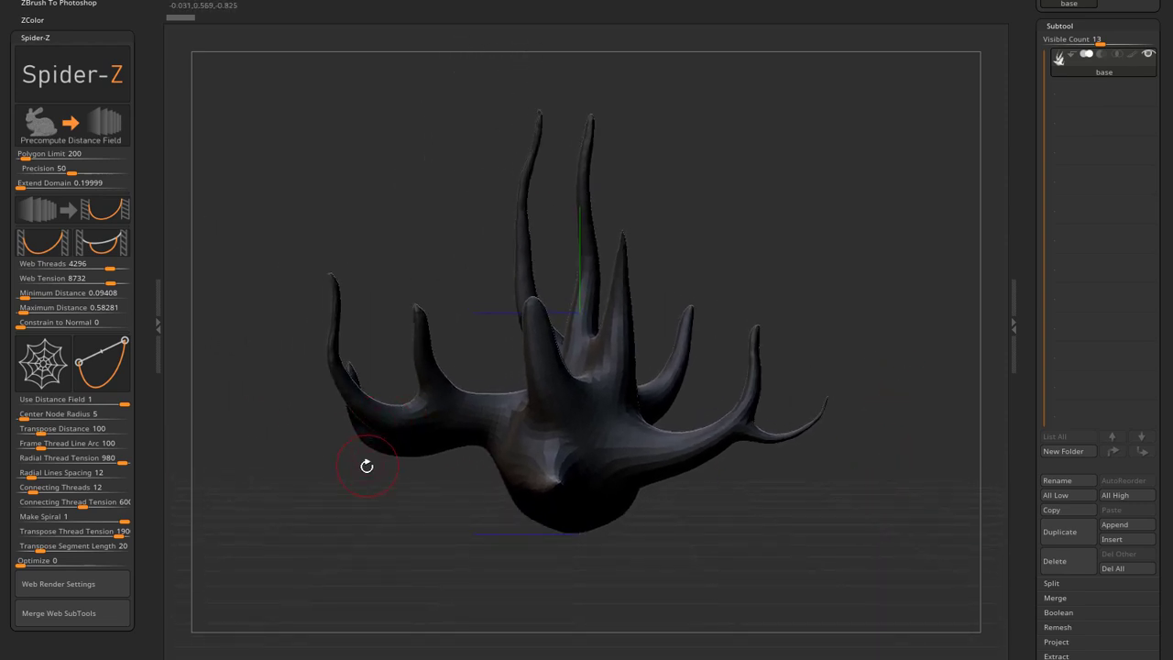
pyautogui.moveTo(369, 466); pyautogui.dragTo(283, 376)
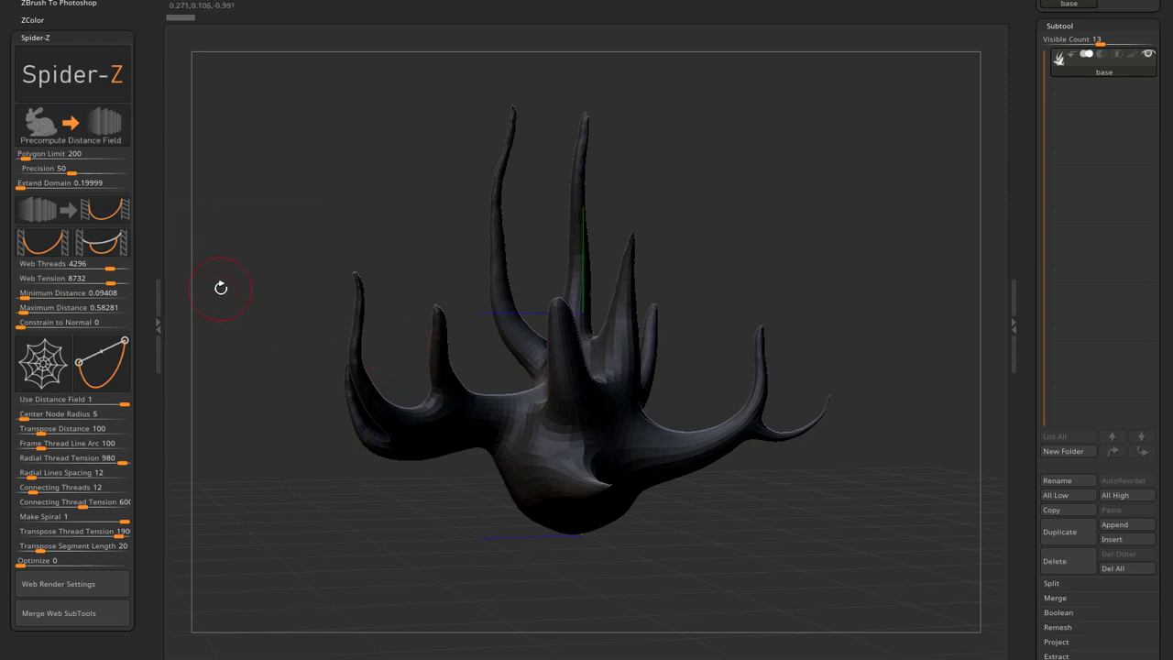
# Set Constrain to Normal to 0.1338 and Web Tension to 8873, and generate a cobweb on the base with Web on Mesh.
pyautogui.click(40, 324)
pyautogui.moveTo(25, 328); pyautogui.dragTo(34, 330)
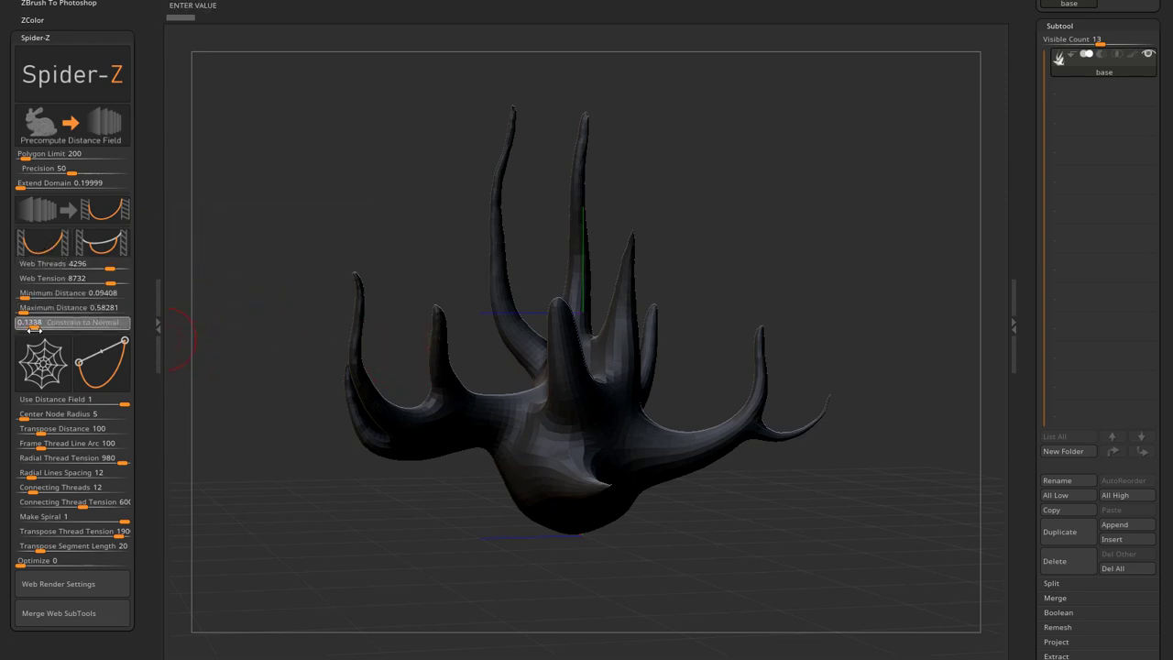
pyautogui.moveTo(111, 280); pyautogui.dragTo(113, 280)
pyautogui.click(50, 247)
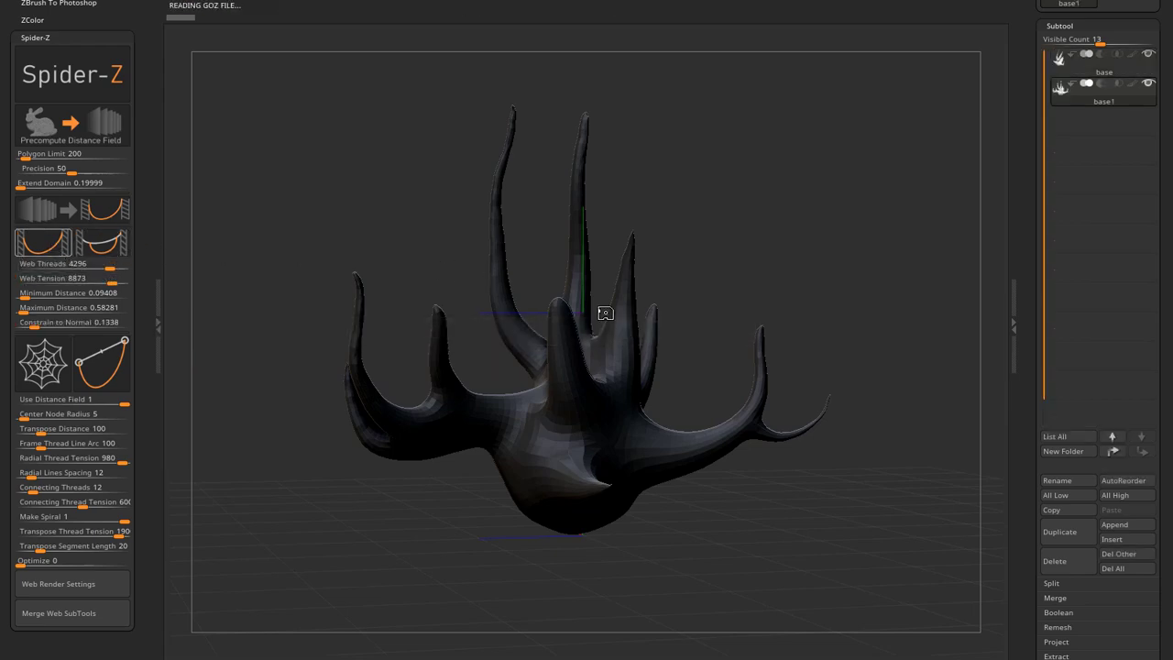
pyautogui.moveTo(808, 239); pyautogui.dragTo(828, 266)
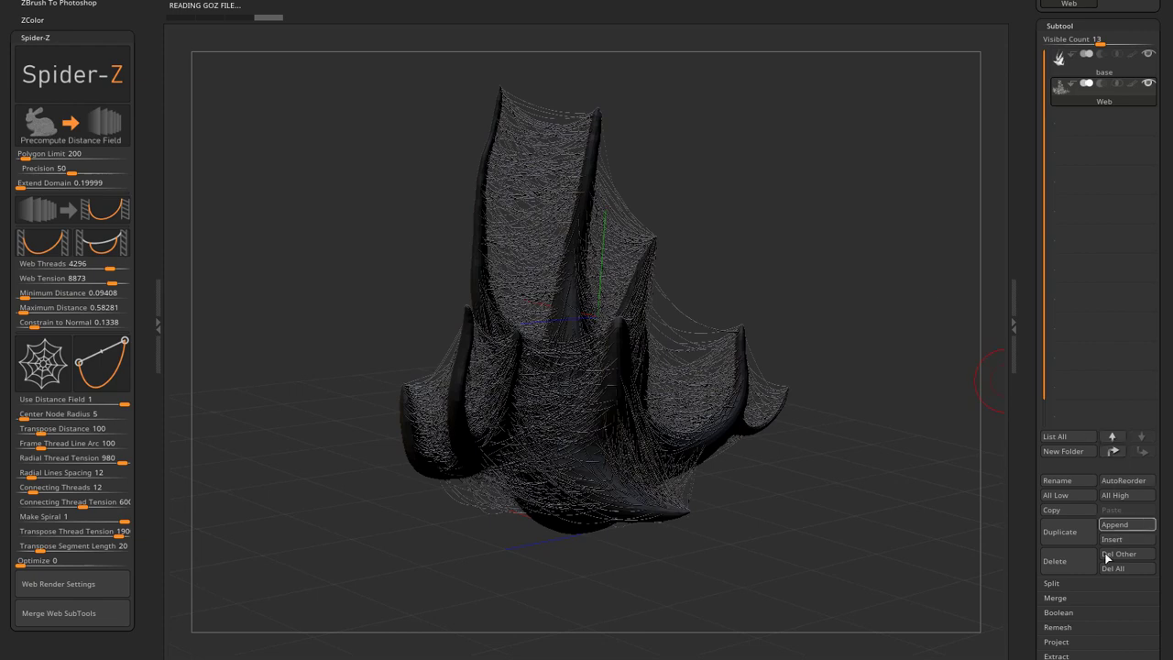
# Replace the dense Web subtool with a sparser Web on Mesh cobweb using 1233 Web Threads.
pyautogui.click(1065, 561)
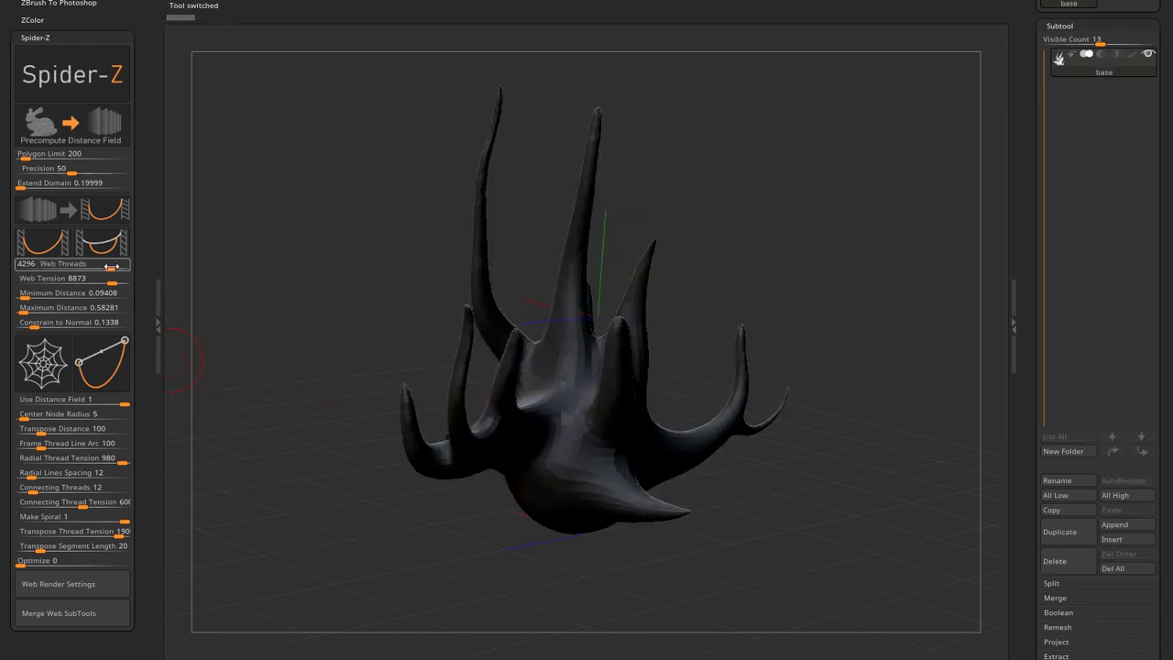
pyautogui.moveTo(111, 266); pyautogui.dragTo(36, 275)
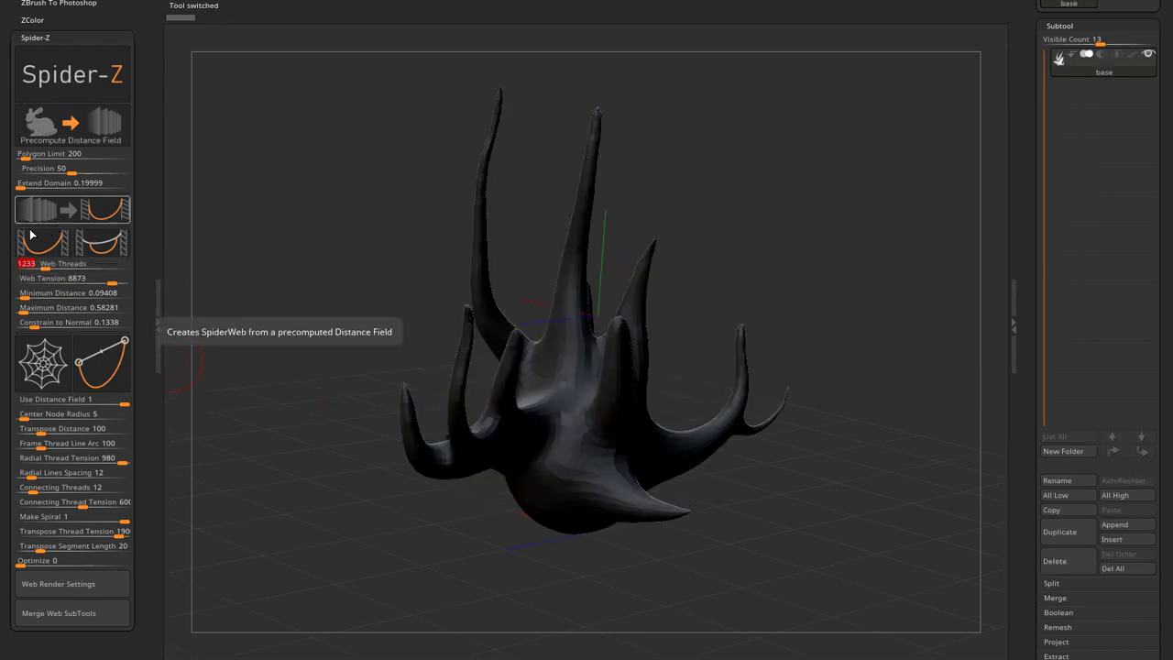
pyautogui.click(43, 242)
pyautogui.moveTo(469, 518); pyautogui.dragTo(412, 405)
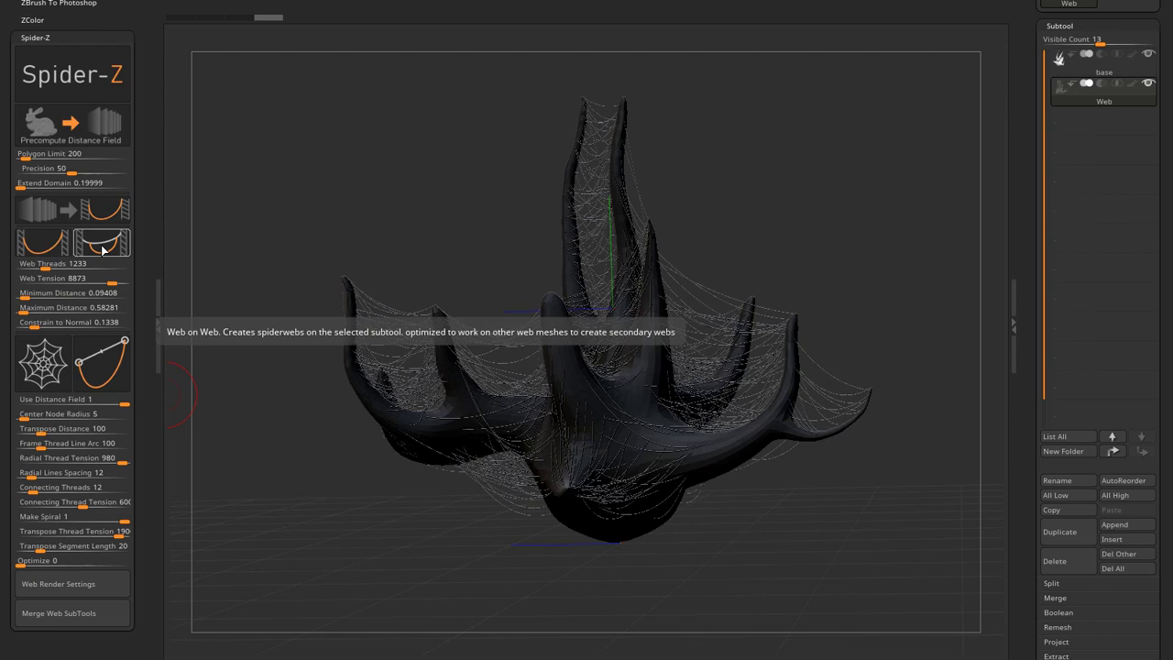
# Generate secondary threads on the selected web with Web on Web and inspect them in isolation.
pyautogui.click(103, 250)
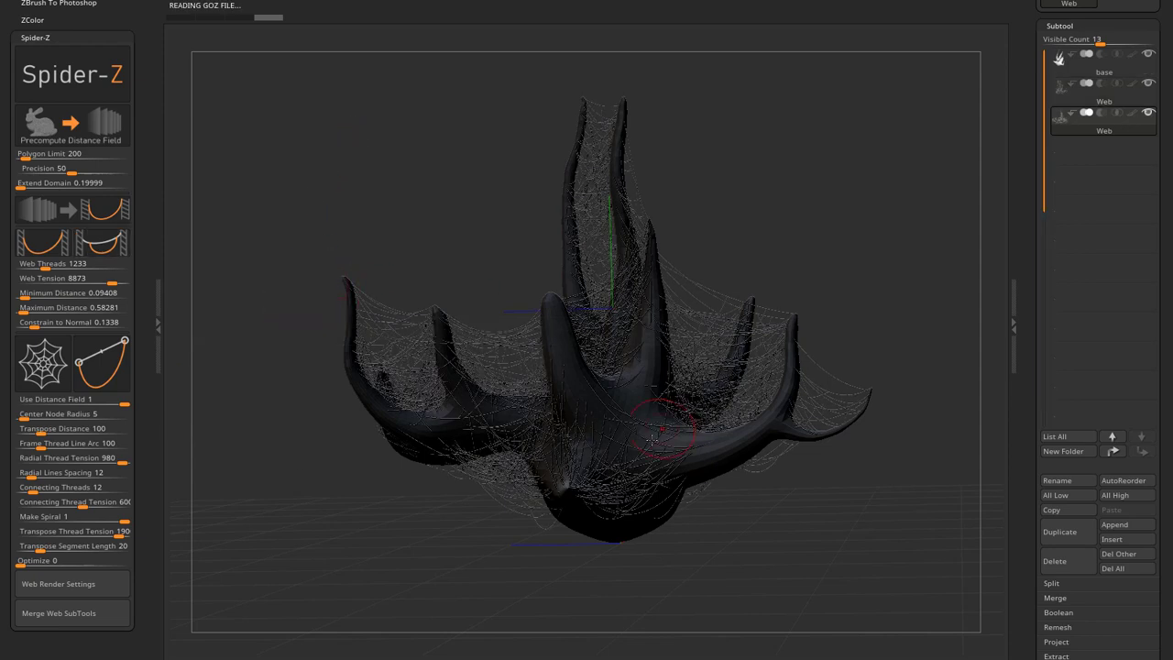
pyautogui.moveTo(650, 441); pyautogui.dragTo(614, 551, button='right')
pyautogui.press('f')
pyautogui.press('Tab')
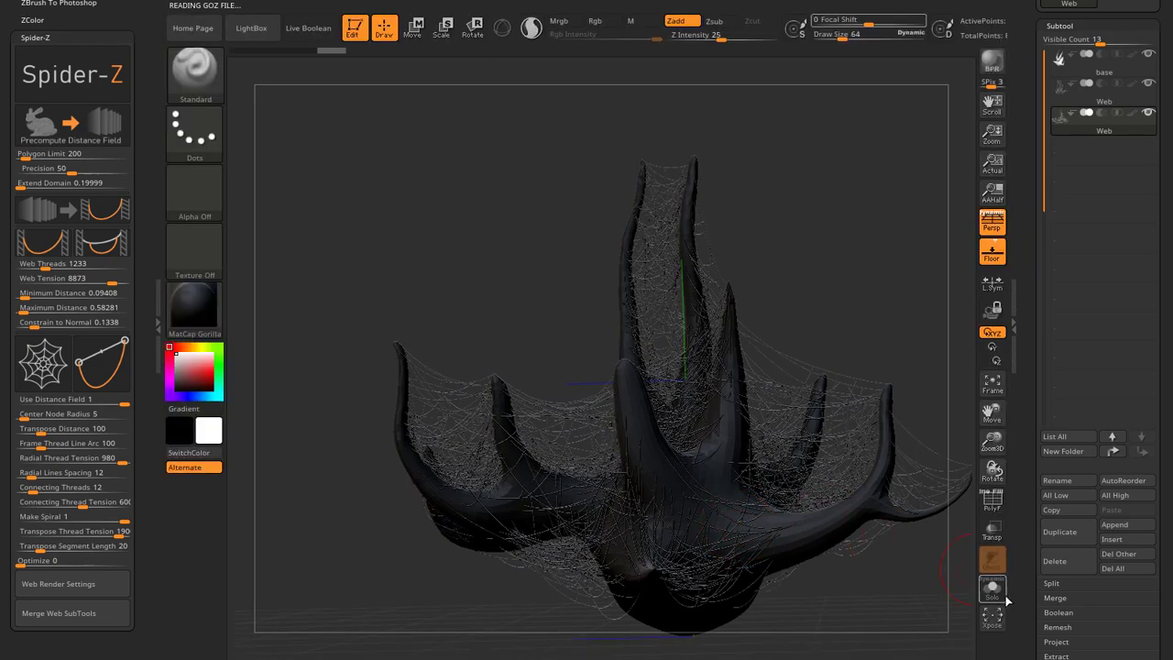
pyautogui.click(1003, 596)
pyautogui.moveTo(632, 403); pyautogui.dragTo(485, 352, button='right')
pyautogui.click(992, 591)
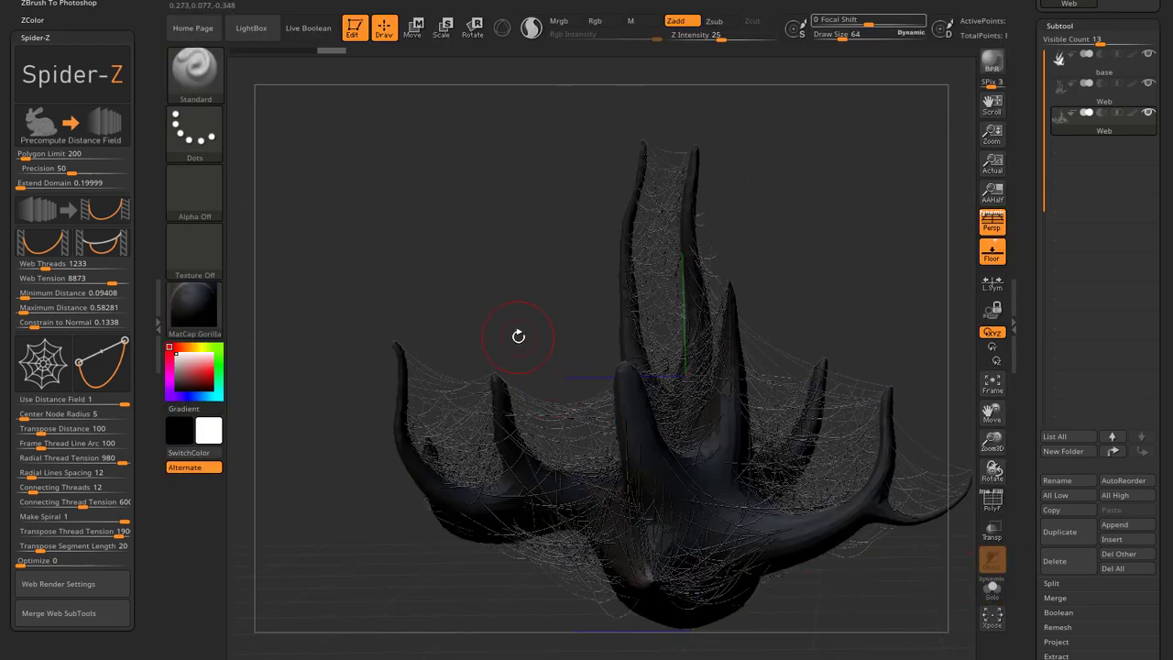
pyautogui.moveTo(422, 414); pyautogui.dragTo(623, 421, button='right')
# Delete the secondary Web subtool and the primary web beneath it, keeping only the base mesh.
pyautogui.click(1060, 561)
pyautogui.moveTo(515, 385); pyautogui.dragTo(632, 389, button='right')
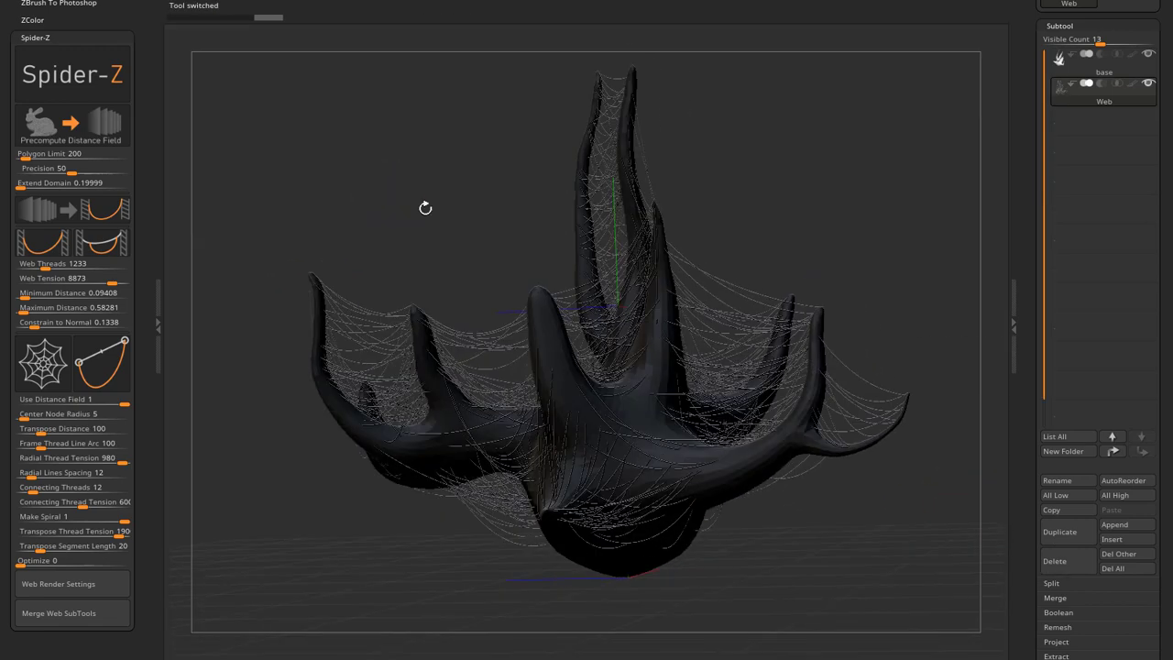
pyautogui.click(1061, 562)
# Compare the two generation methods by creating cobwebs on the base with Web on Mesh and from the precomputed distance field.
pyautogui.click(59, 251)
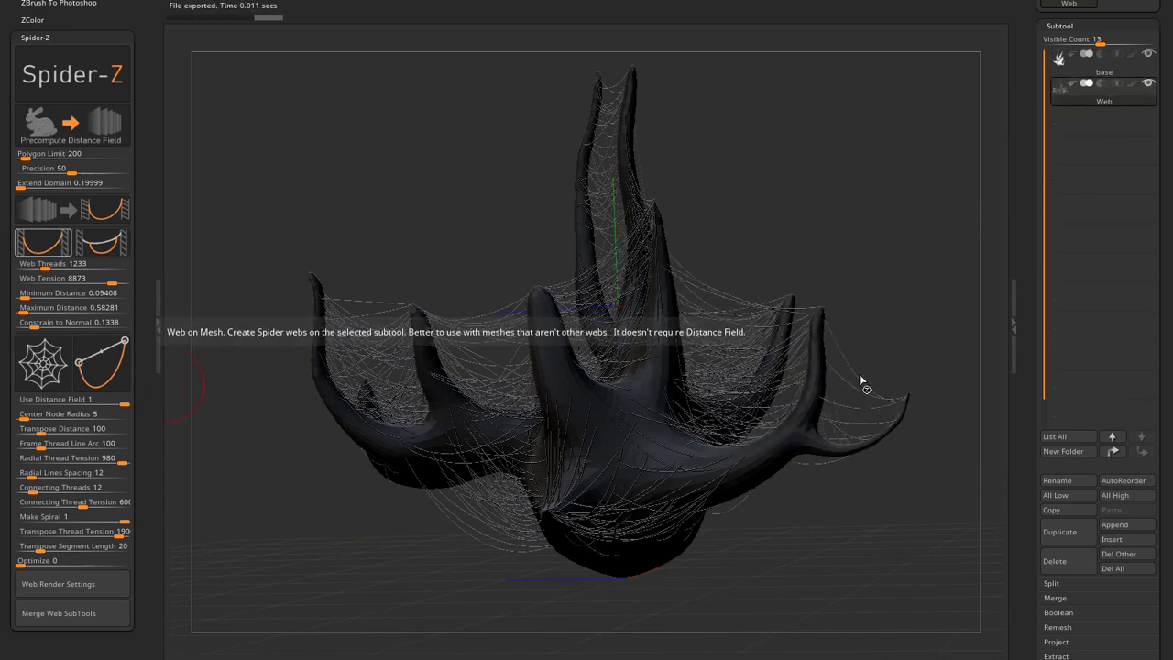
pyautogui.click(1065, 560)
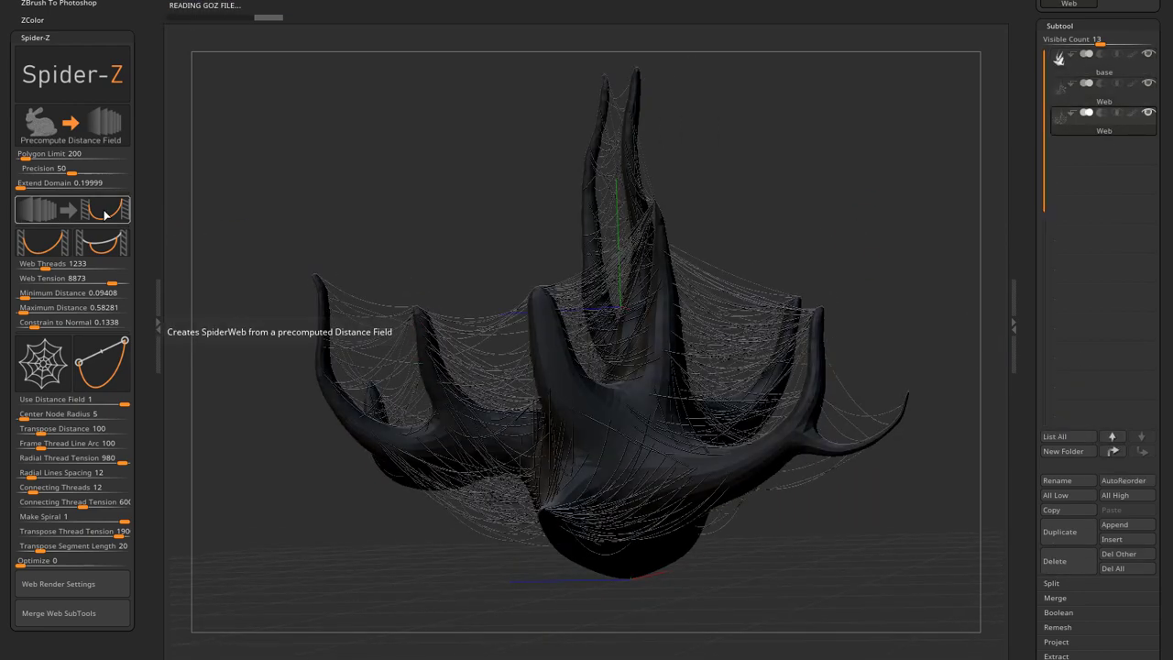
pyautogui.click(105, 209)
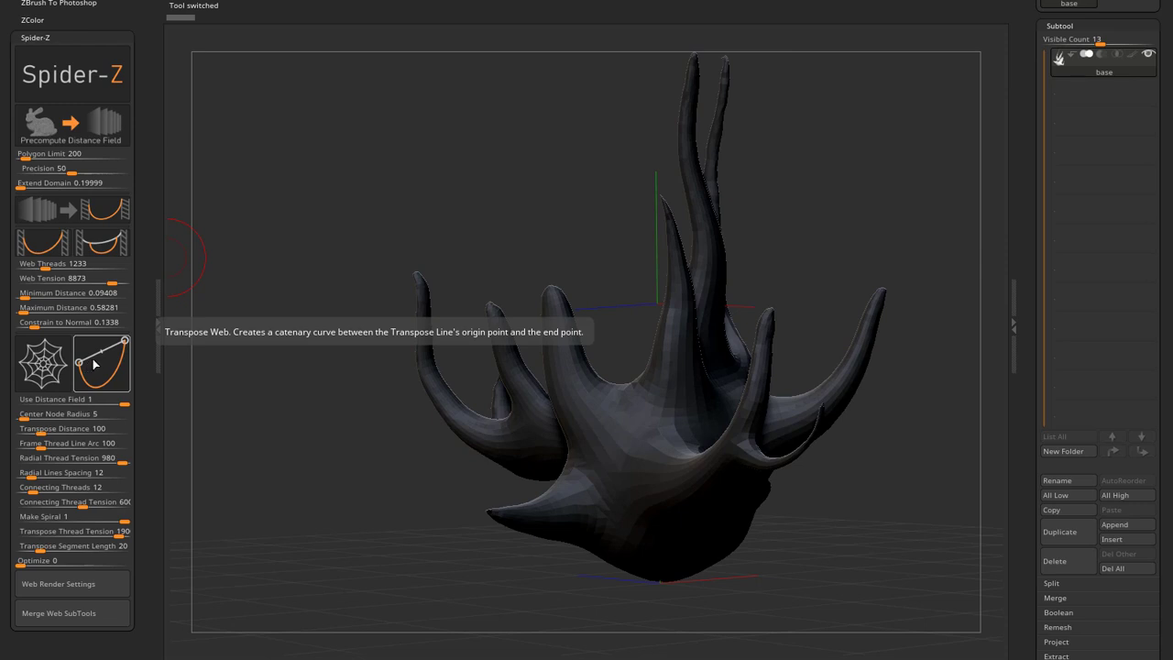
# Draw a transpose line about 0.39 units long between the tips of the two tallest spikes and create a Transpose Web thread along it.
pyautogui.press('w')
pyautogui.moveTo(541, 193); pyautogui.dragTo(545, 274)
pyautogui.moveTo(637, 245); pyautogui.dragTo(760, 226)
pyautogui.moveTo(750, 170)
pyautogui.mouseDown()
pyautogui.moveTo(727, 171)
pyautogui.moveTo(723, 215)
pyautogui.moveTo(712, 164)
pyautogui.moveTo(732, 178)
pyautogui.mouseUp()
pyautogui.keyDown('ctrl'); pyautogui.moveTo(747, 197); pyautogui.dragTo(770, 305, button='right'); pyautogui.keyUp('ctrl')
pyautogui.keyDown('alt'); pyautogui.moveTo(772, 308); pyautogui.dragTo(565, 266); pyautogui.keyUp('alt')
pyautogui.moveTo(772, 285); pyautogui.dragTo(911, 274)
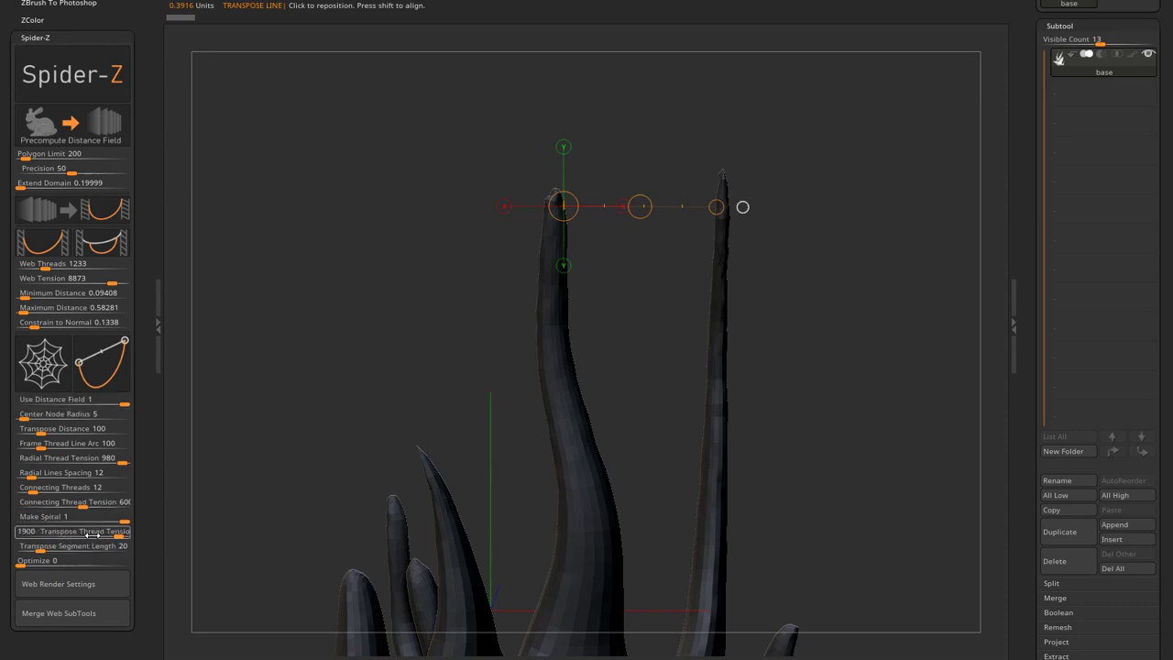
pyautogui.click(107, 371)
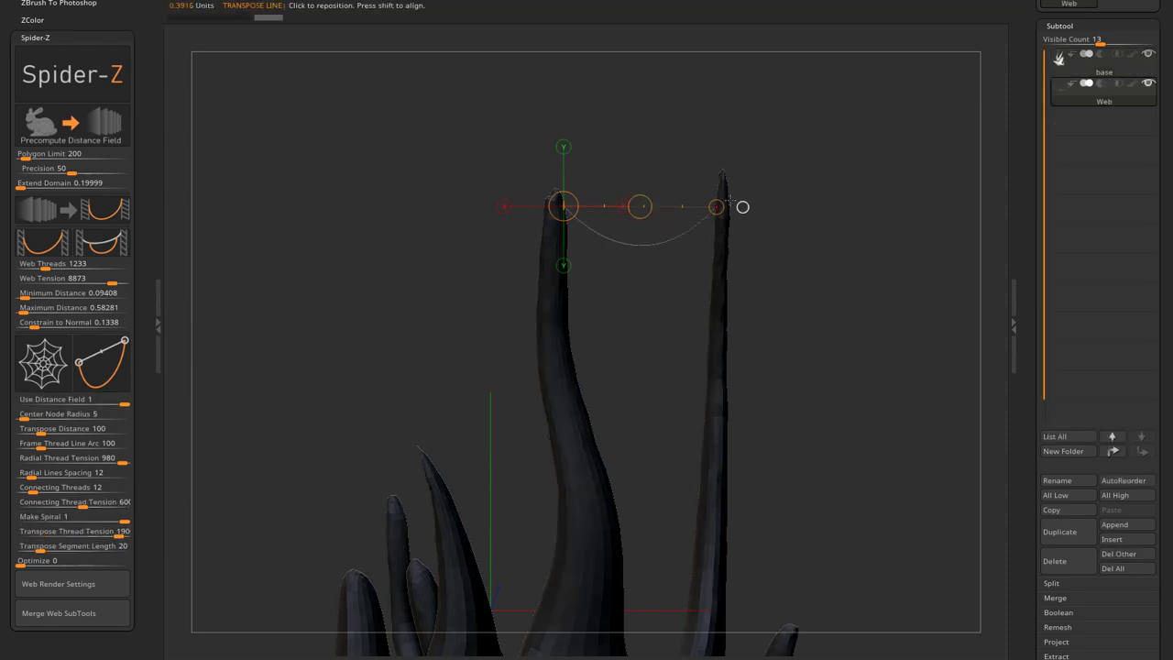
# Lower the Transpose Thread Tension and create additional sagging threads between the same two spike tips.
pyautogui.moveTo(121, 532); pyautogui.dragTo(86, 535)
pyautogui.click(102, 367)
pyautogui.click(102, 367)
pyautogui.moveTo(571, 411); pyautogui.dragTo(748, 381)
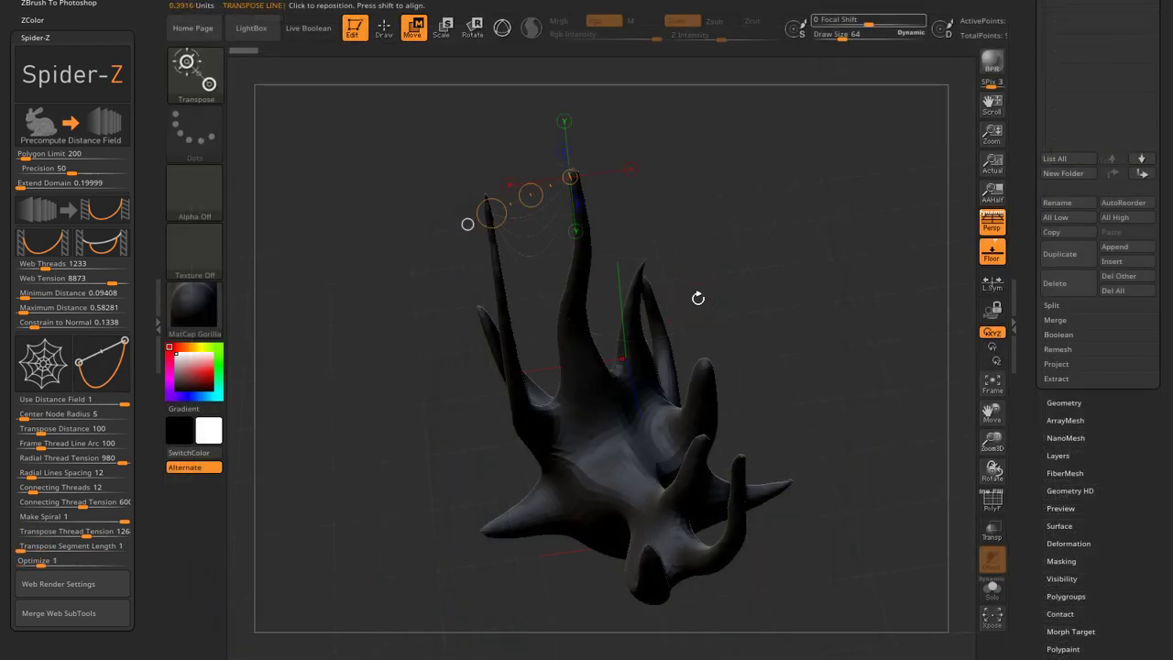
# Place a transpose line about 0.46 units long on the base mesh's body between the spikes.
pyautogui.press('y')
pyautogui.press('y')
pyautogui.click(604, 437)
pyautogui.moveTo(723, 320); pyautogui.dragTo(753, 228)
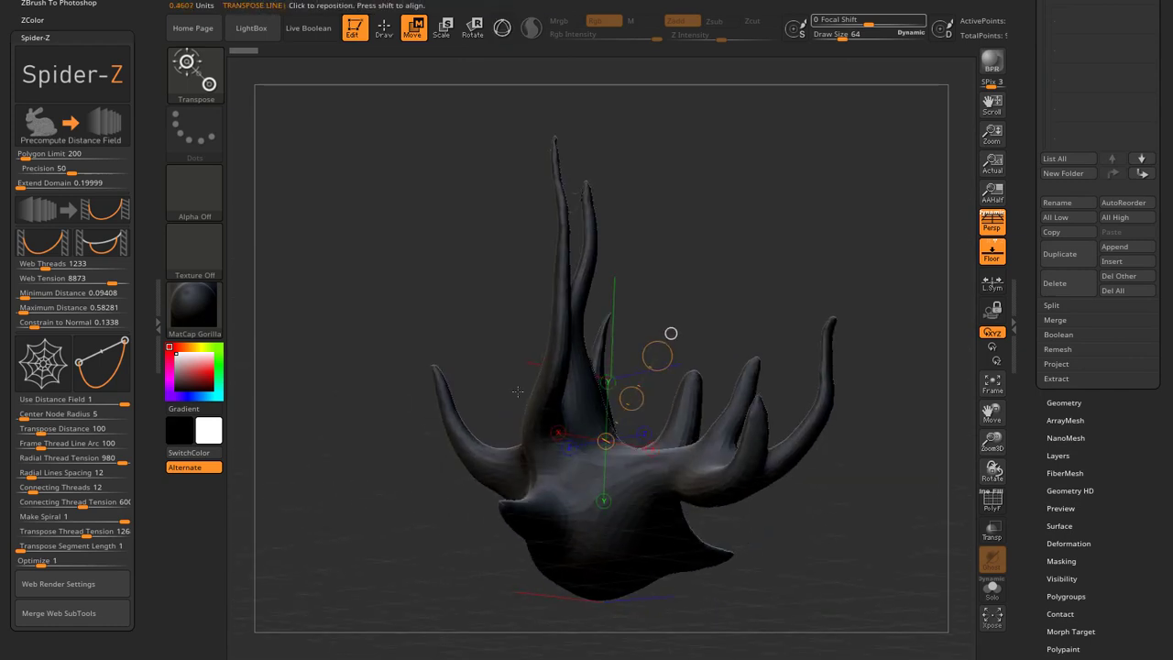
pyautogui.moveTo(737, 320); pyautogui.dragTo(703, 389)
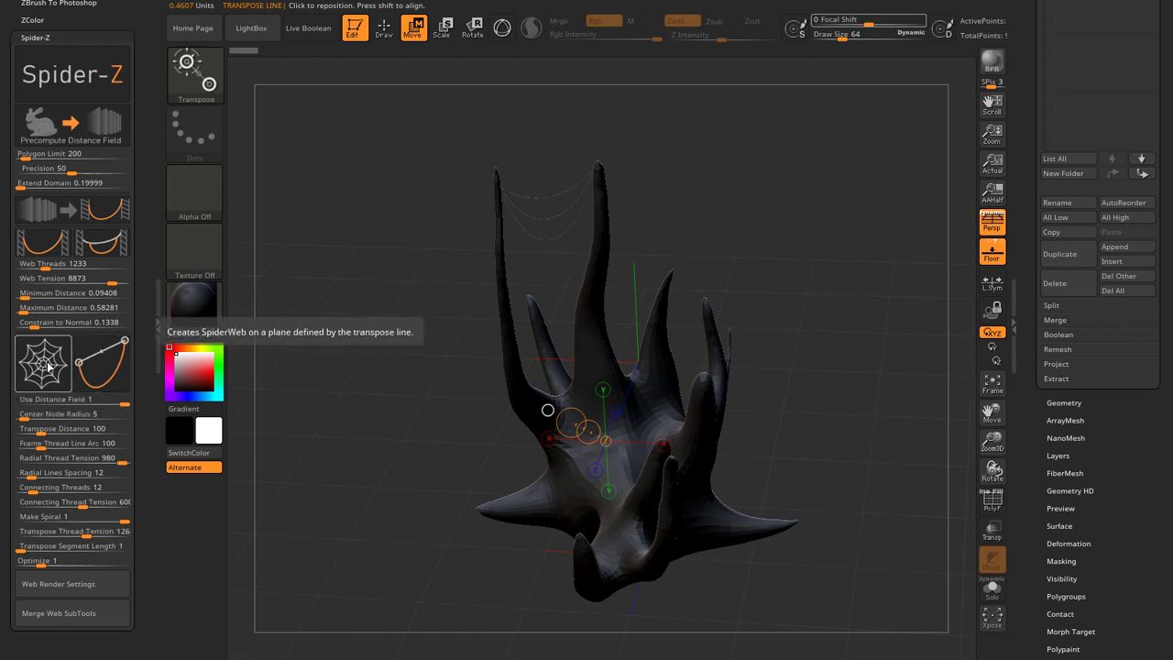
# Set Optimize to 0, generate a spiral spiderweb on the plane defined by the transpose line and inspect it up close.
pyautogui.press('ctrl')
pyautogui.moveTo(329, 429)
pyautogui.mouseDown(button='right')
pyautogui.moveTo(367, 441)
pyautogui.moveTo(367, 535)
pyautogui.mouseUp(button='right')
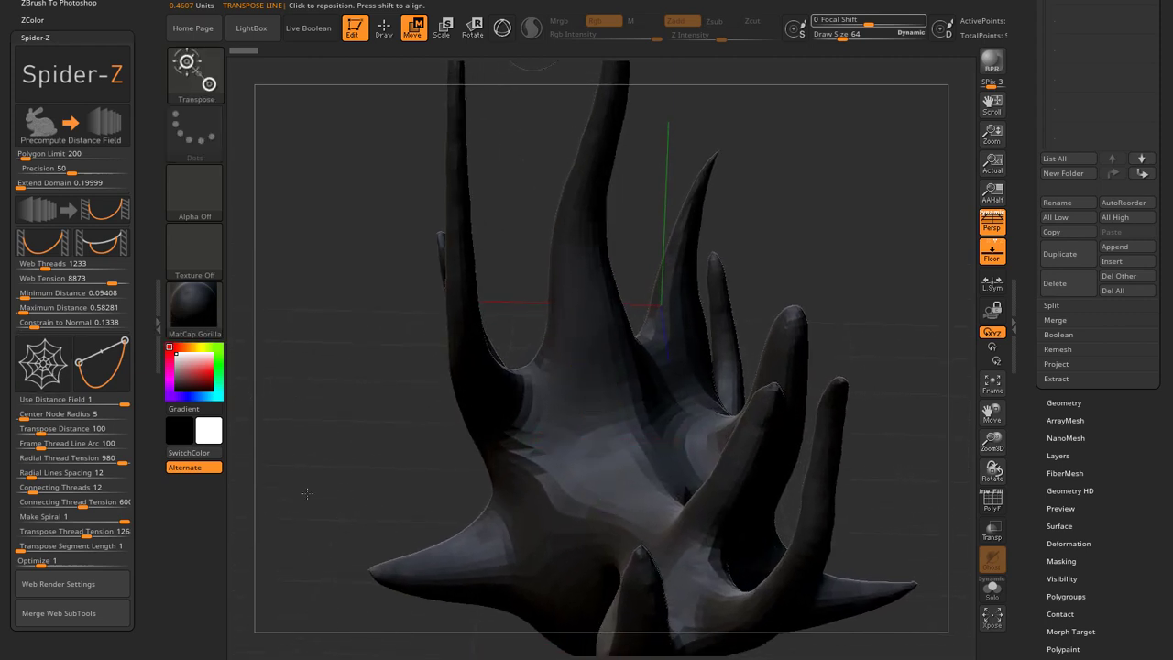
pyautogui.keyDown('alt'); pyautogui.moveTo(302, 480); pyautogui.dragTo(308, 360, button='right'); pyautogui.keyUp('alt')
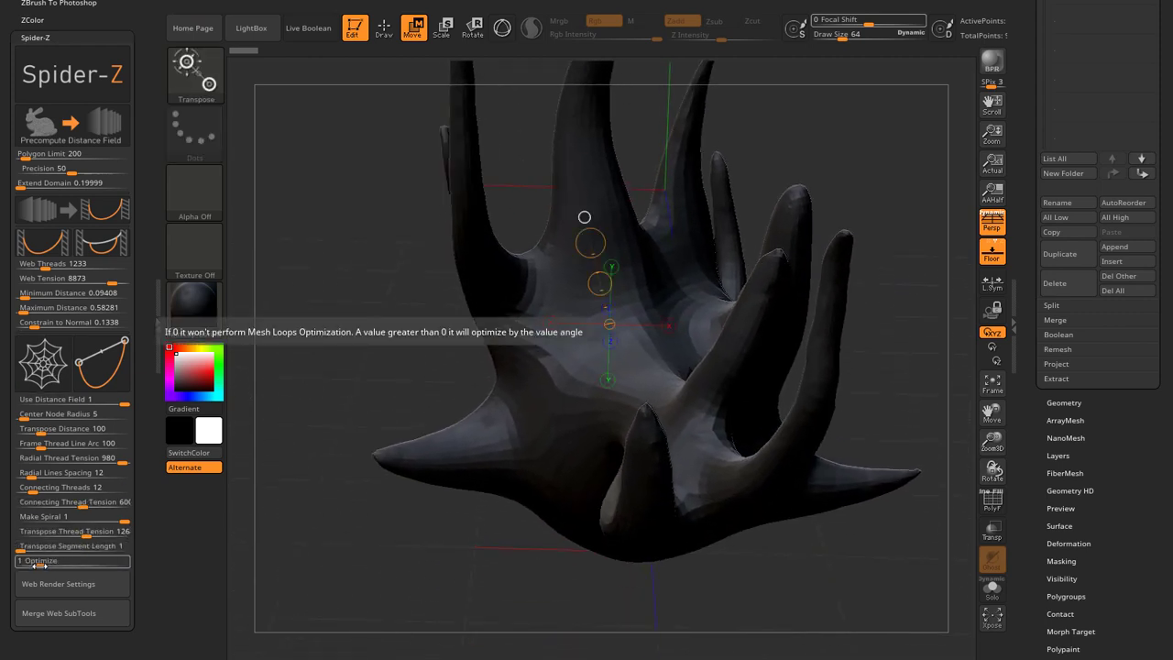
pyautogui.moveTo(39, 564); pyautogui.dragTo(17, 566)
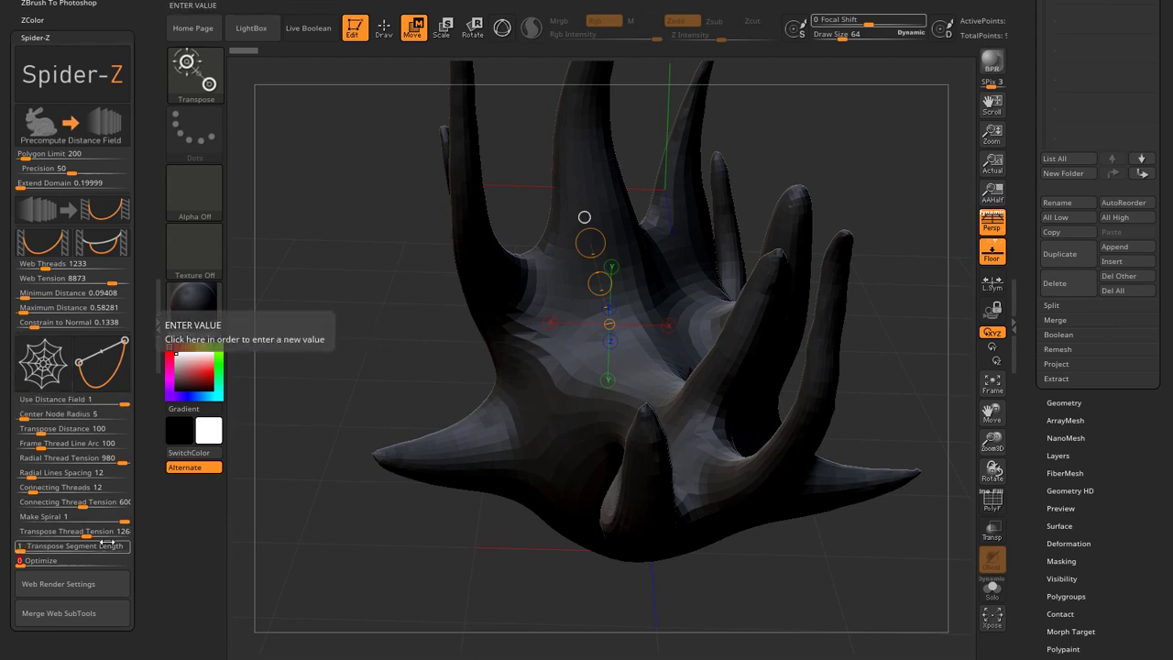
pyautogui.click(47, 365)
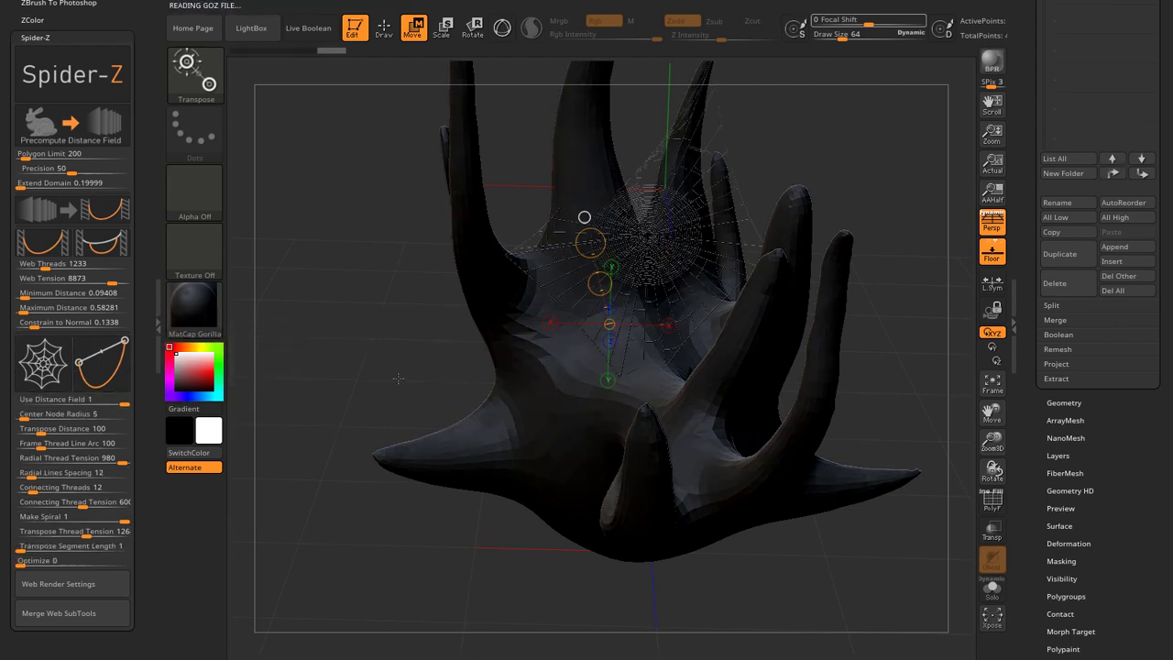
pyautogui.moveTo(402, 377)
pyautogui.mouseDown()
pyautogui.moveTo(389, 367)
pyautogui.moveTo(400, 393)
pyautogui.mouseUp()
pyautogui.keyDown('ctrl'); pyautogui.moveTo(421, 439); pyautogui.dragTo(441, 499, button='right'); pyautogui.keyUp('ctrl')
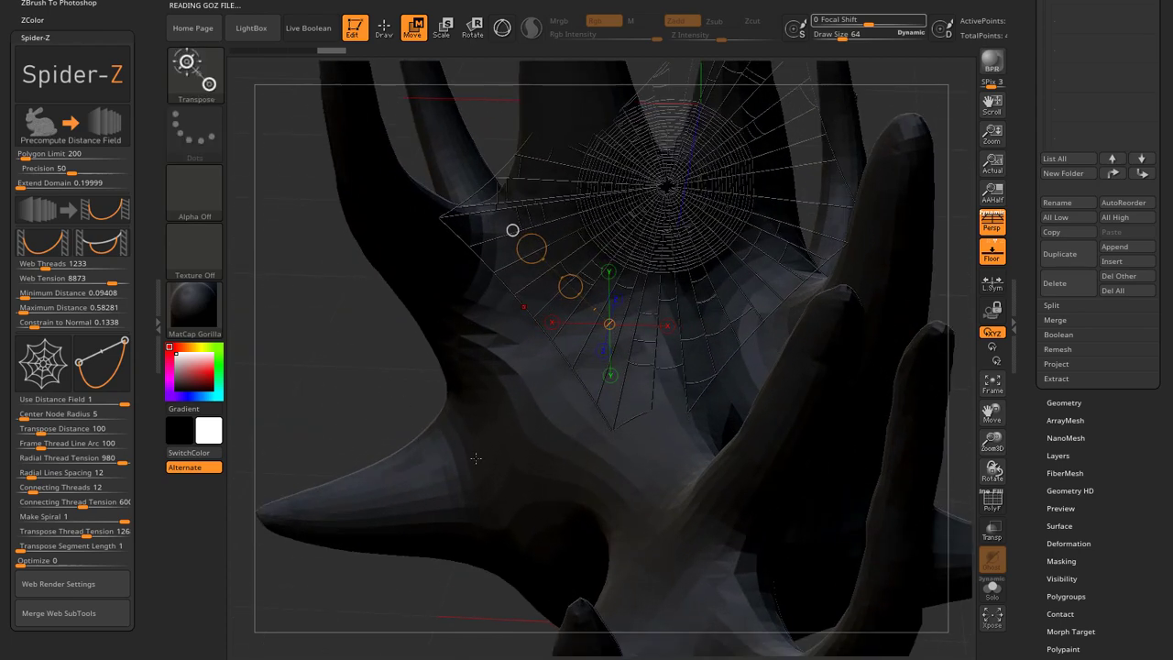
pyautogui.keyDown('alt'); pyautogui.moveTo(616, 443); pyautogui.dragTo(585, 601, button='right'); pyautogui.keyUp('alt')
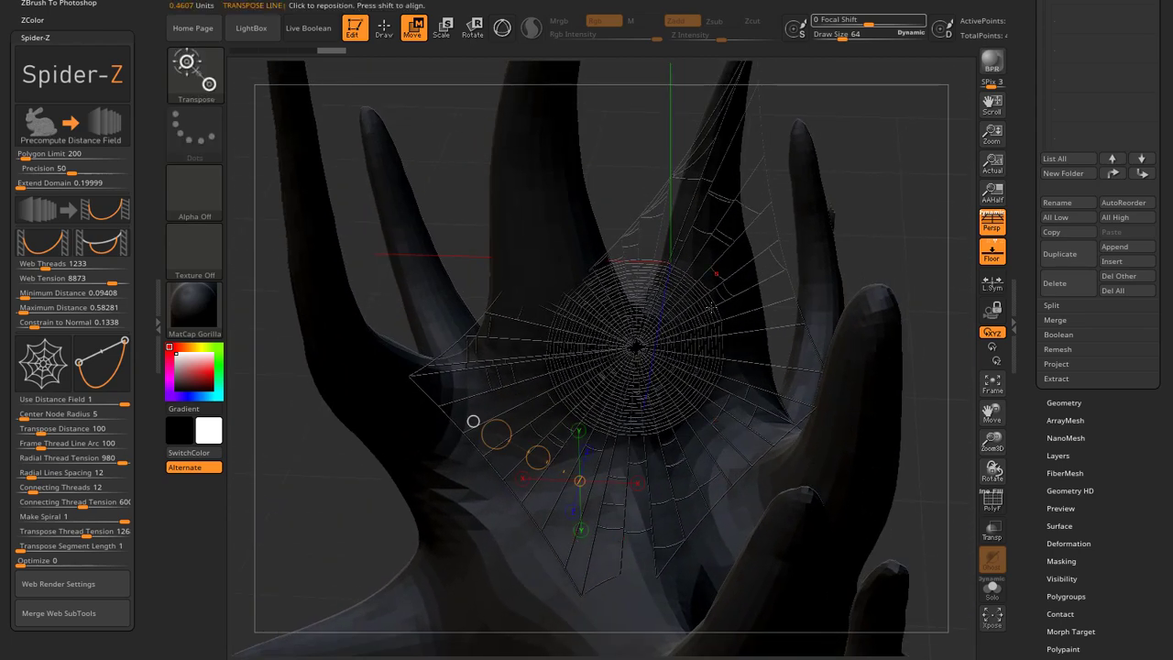
pyautogui.moveTo(722, 382); pyautogui.dragTo(723, 353, button='right')
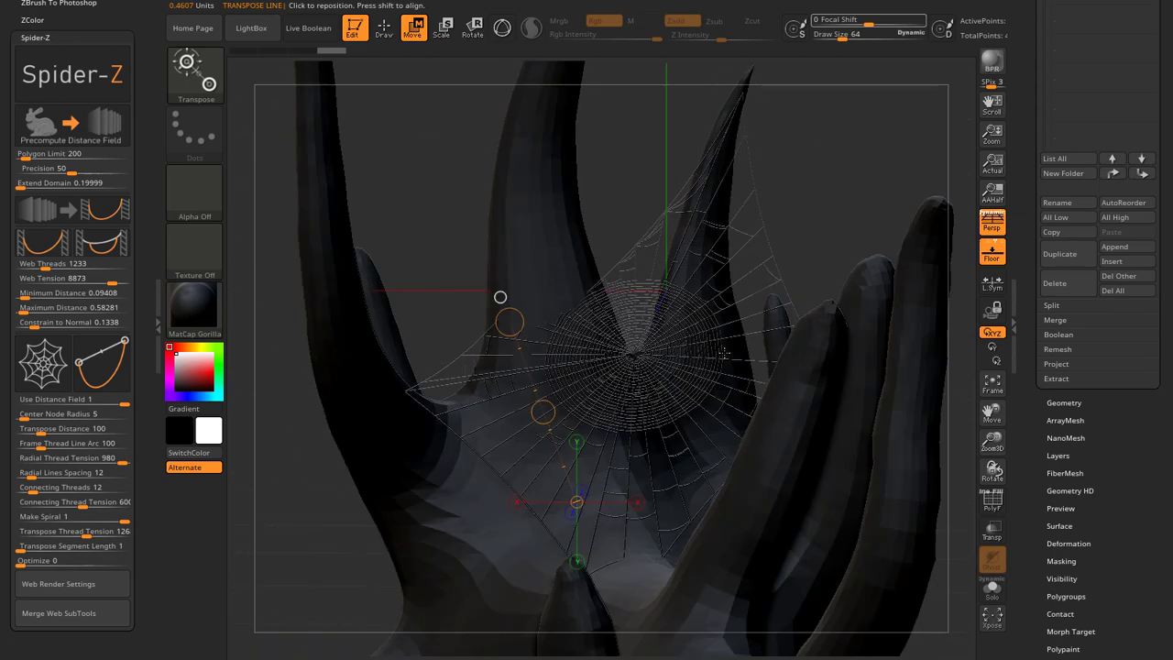
# Isolate the generated spiral web, examine its frame, radial and spiral threads, and show the other subtools again.
pyautogui.click(993, 590)
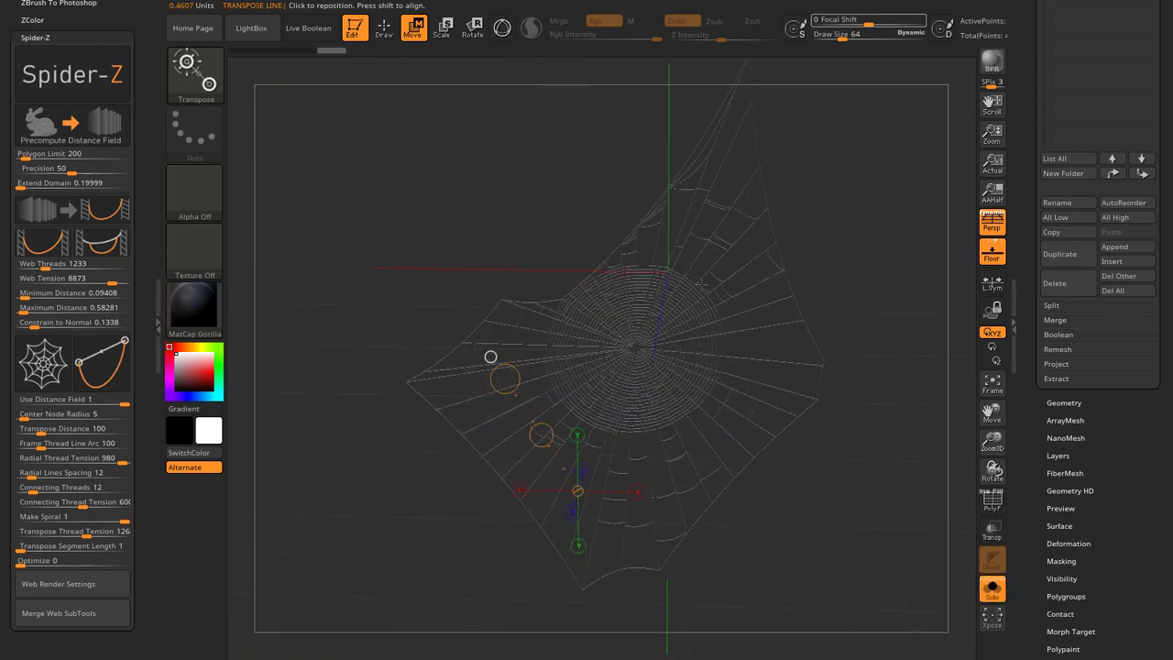
pyautogui.moveTo(782, 167); pyautogui.dragTo(740, 177, button='right')
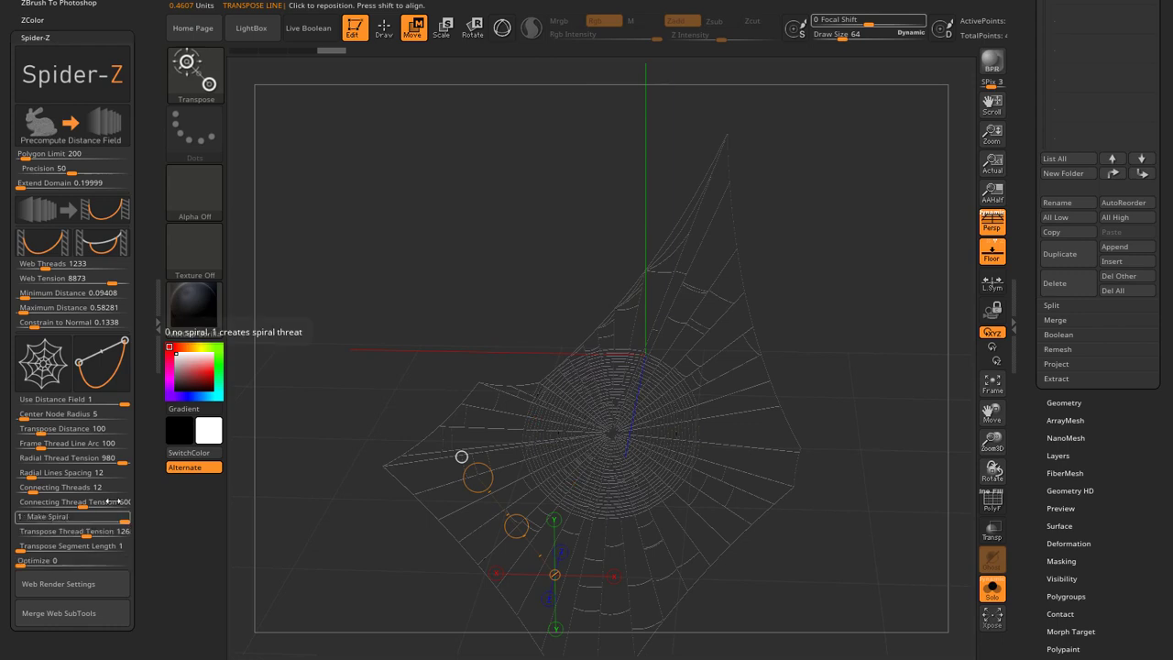
pyautogui.press('ctrl')
pyautogui.keyDown('ctrl'); pyautogui.moveTo(853, 438); pyautogui.dragTo(864, 330, button='right'); pyautogui.keyUp('ctrl')
pyautogui.moveTo(1170, 368); pyautogui.dragTo(1171, 488)
pyautogui.scroll(2, 1170, 488)
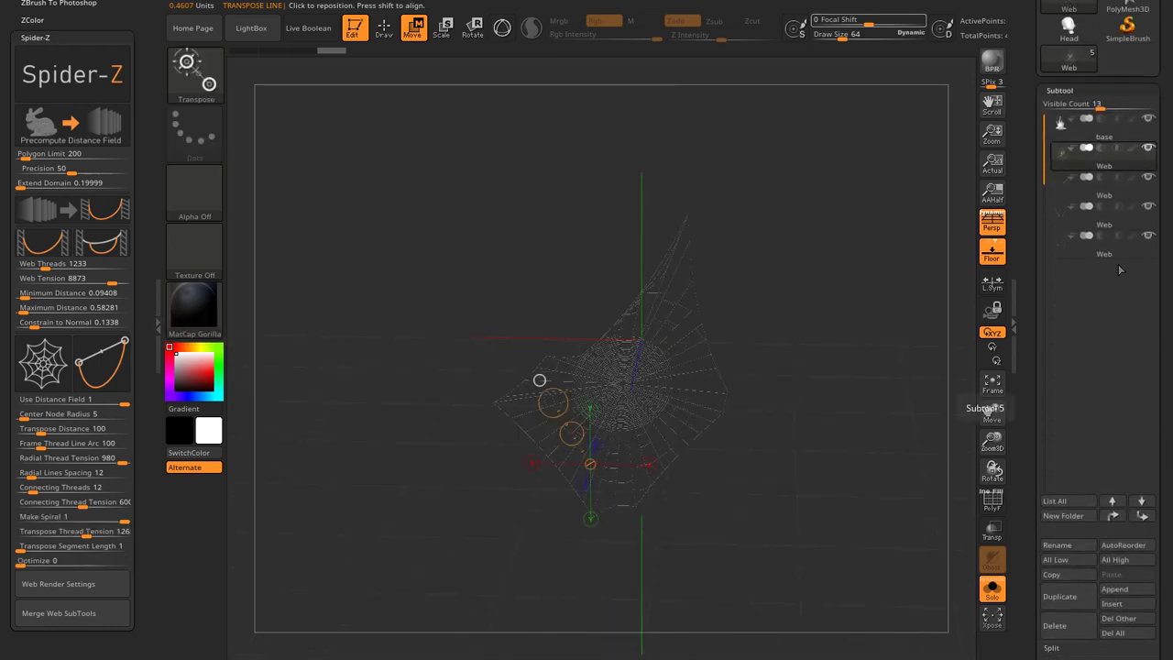
pyautogui.click(992, 588)
# Select the base subtool and delete all the other subtools, confirming the operation.
pyautogui.press('Up')
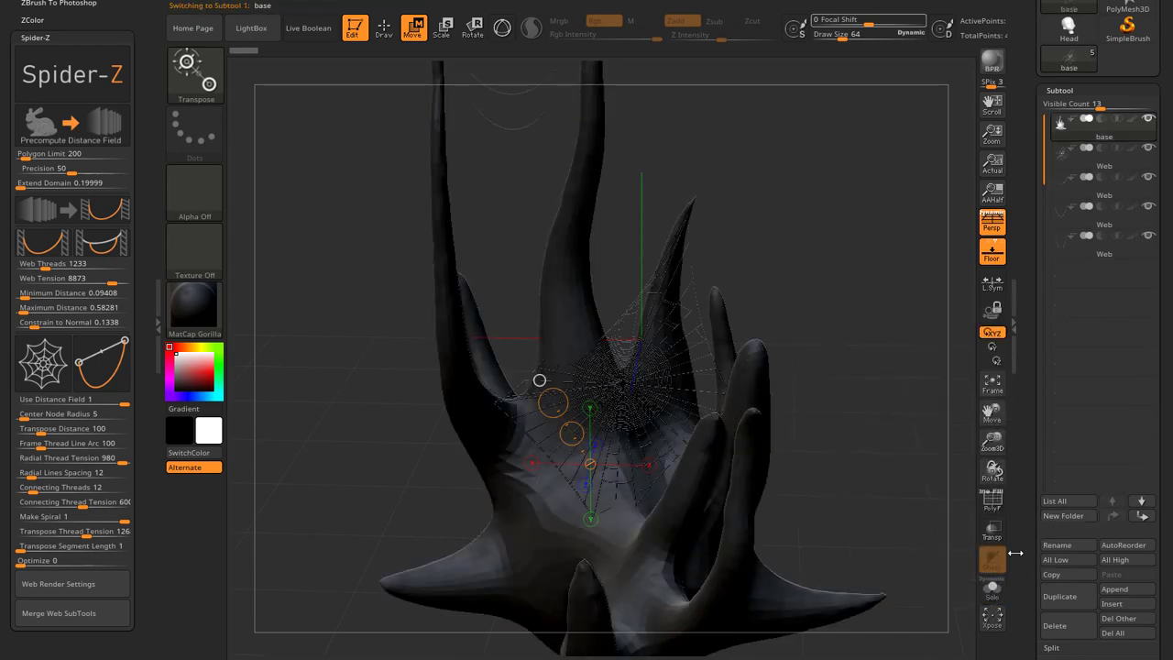
pyautogui.click(1131, 622)
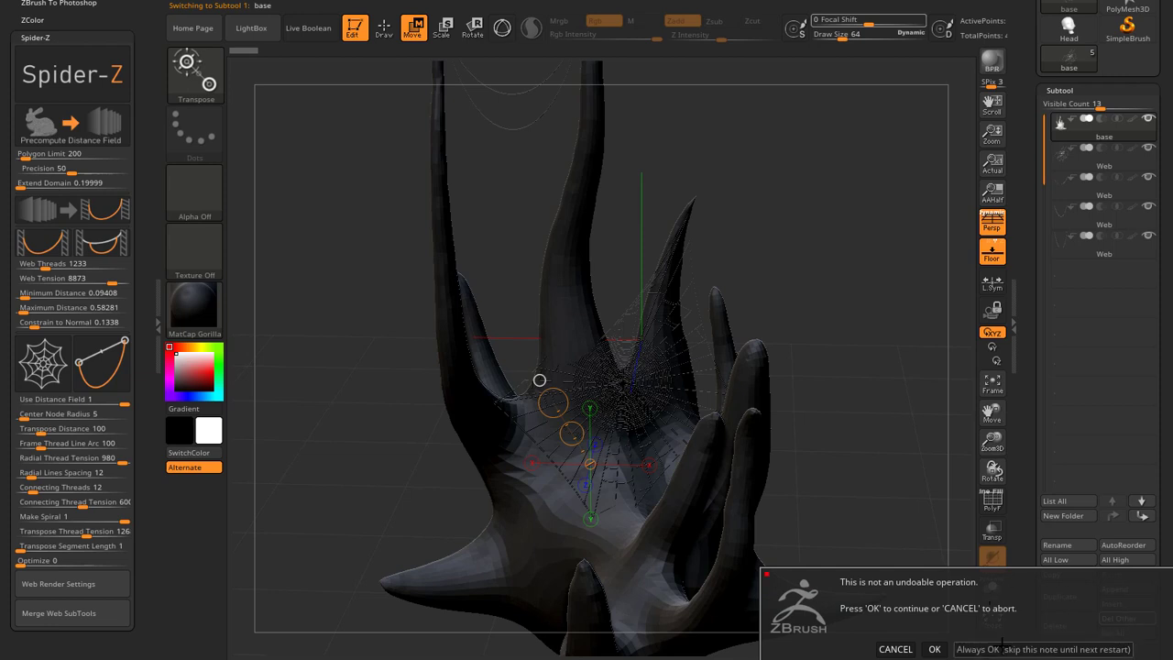
pyautogui.press('Return')
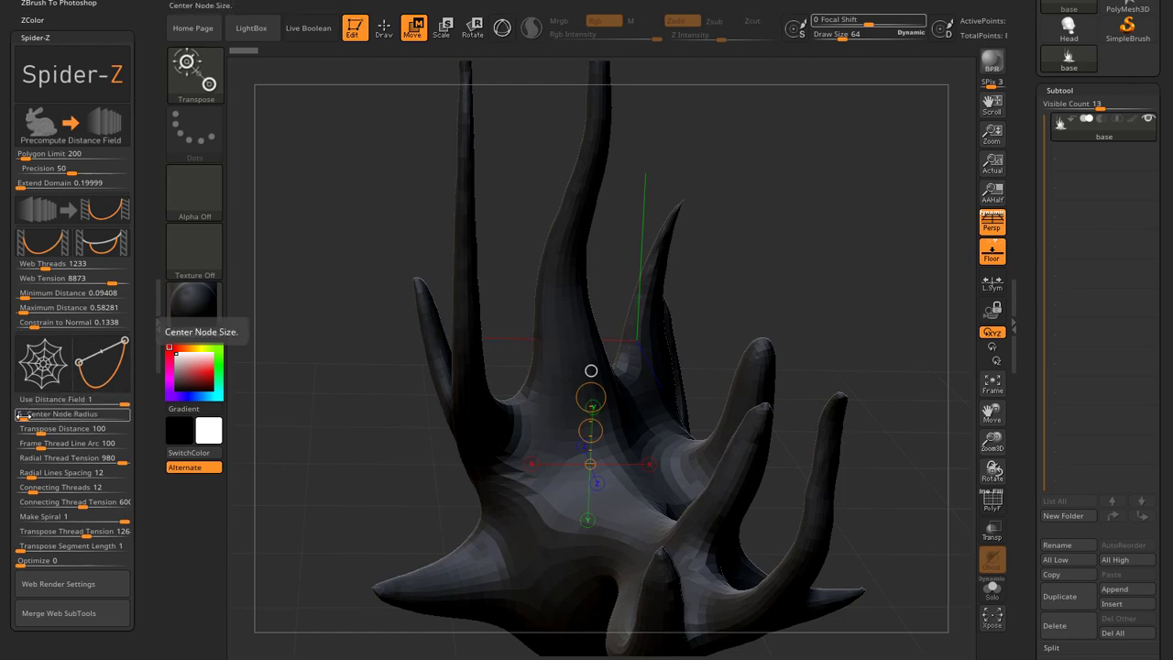
# Set Center Node Radius to 37, generate a spiderweb and inspect its center hole.
pyautogui.moveTo(20, 414); pyautogui.dragTo(33, 417)
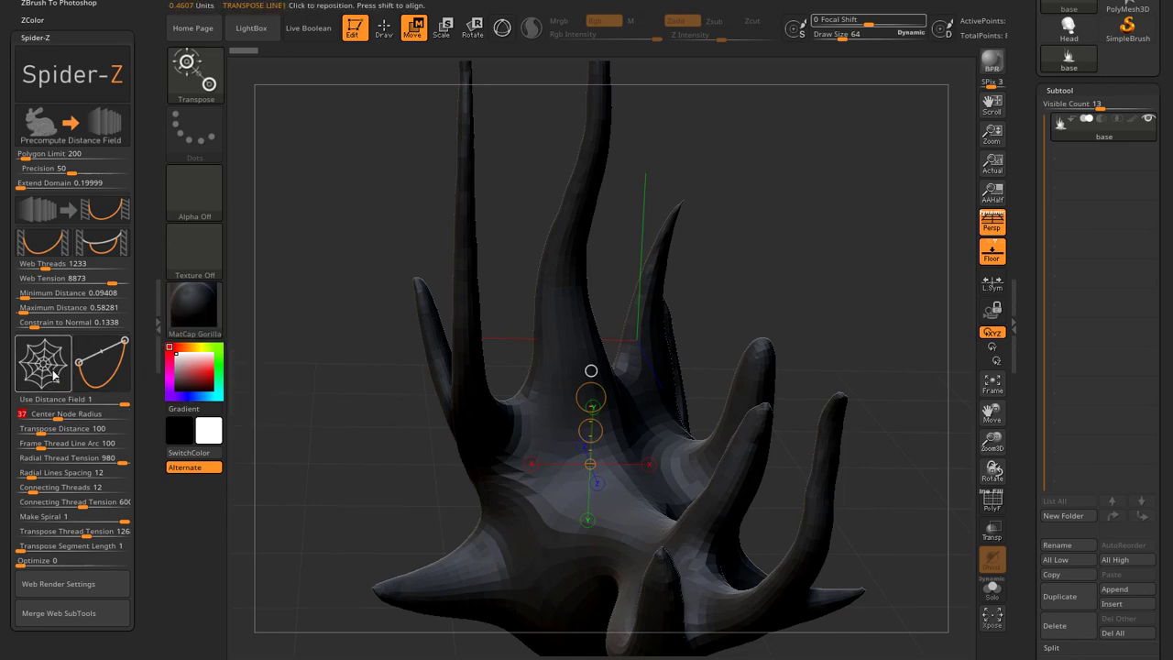
pyautogui.click(55, 375)
pyautogui.keyDown('ctrl'); pyautogui.moveTo(631, 408); pyautogui.dragTo(622, 501, button='right'); pyautogui.keyUp('ctrl')
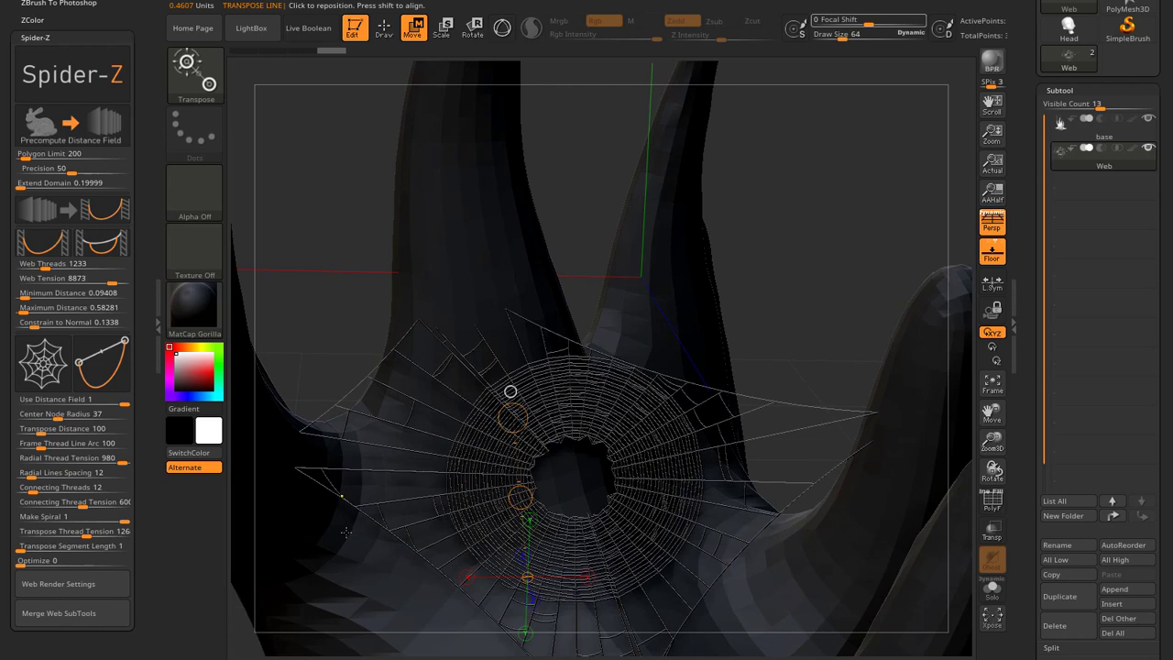
pyautogui.scroll(-5, 346, 526)
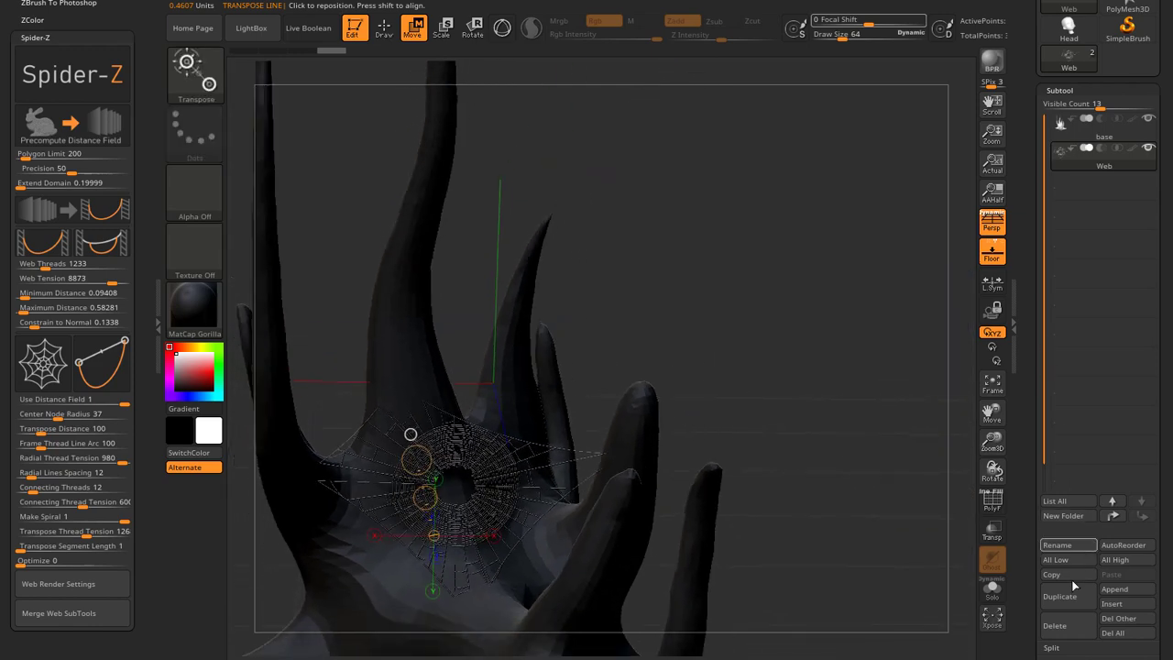
# Delete the web subtool and bring the transpose line back on the base mesh, seen from the side.
pyautogui.click(1058, 627)
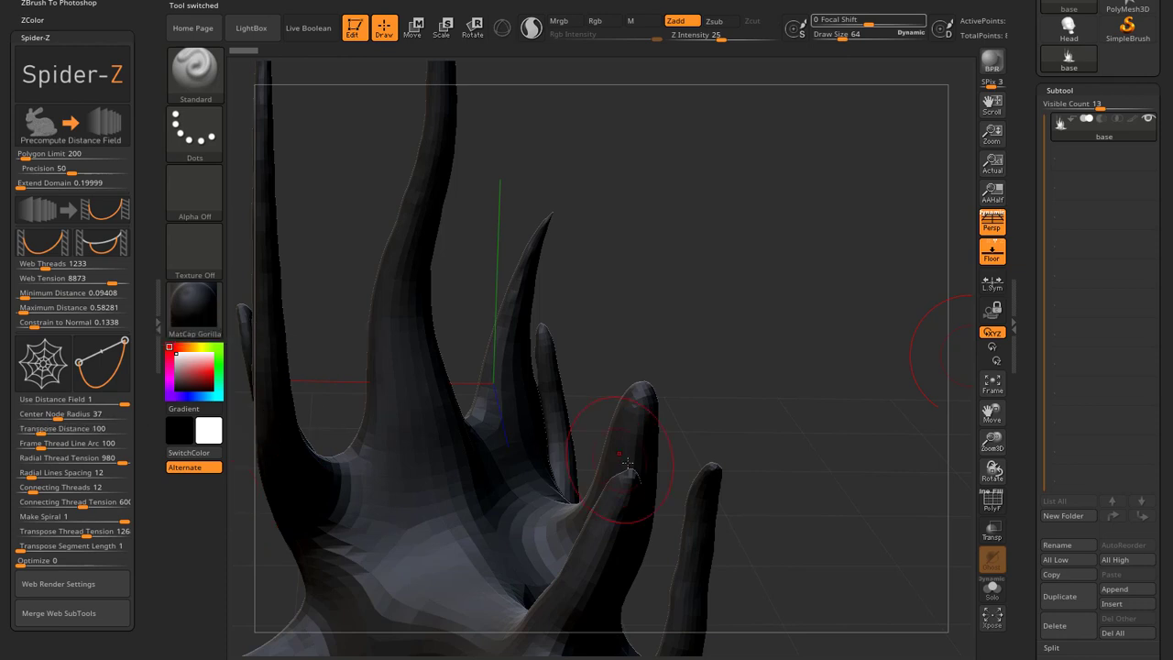
pyautogui.moveTo(754, 468); pyautogui.dragTo(720, 426)
pyautogui.press('w')
pyautogui.moveTo(721, 426)
pyautogui.keyDown('ctrl'); pyautogui.mouseDown(button='right')
pyautogui.moveTo(745, 375)
pyautogui.moveTo(740, 411)
pyautogui.mouseUp(button='right'); pyautogui.keyUp('ctrl')
pyautogui.moveTo(732, 463)
pyautogui.keyDown('alt'); pyautogui.mouseDown(button='right')
pyautogui.moveTo(807, 269)
pyautogui.moveTo(779, 348)
pyautogui.moveTo(660, 376)
pyautogui.moveTo(568, 380)
pyautogui.moveTo(533, 367)
pyautogui.mouseUp(button='right'); pyautogui.keyUp('alt')
pyautogui.moveTo(533, 367); pyautogui.dragTo(265, 389)
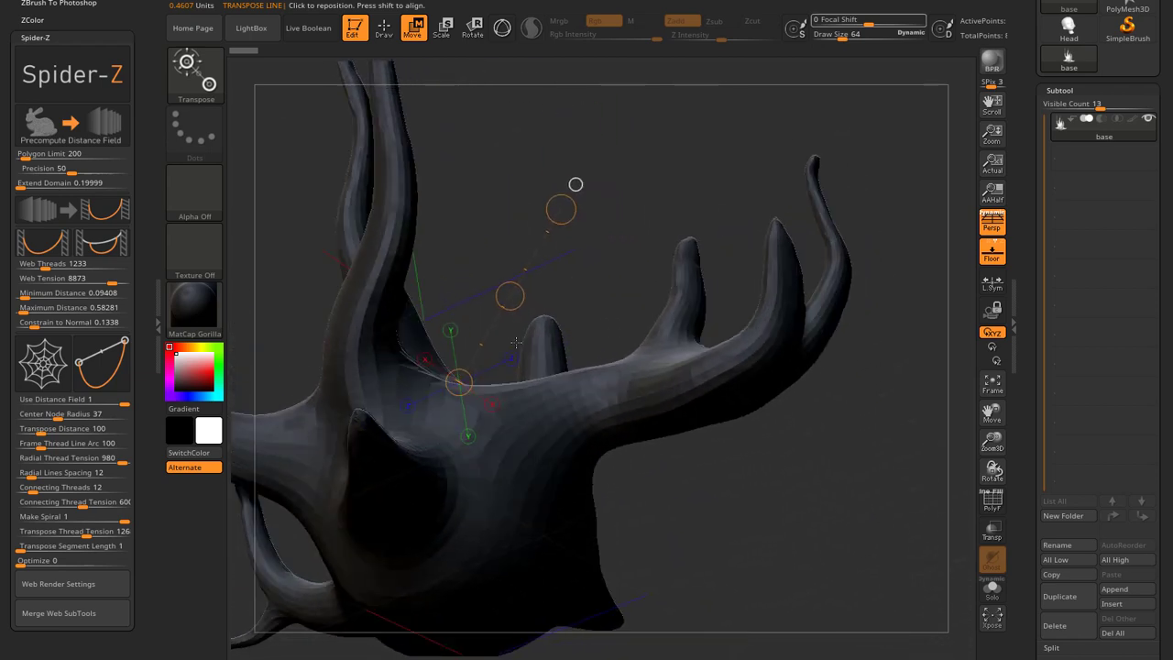
# Generate three spiderwebs along the transpose line, at Transpose Distance 100, 187 and 282.
pyautogui.click(44, 374)
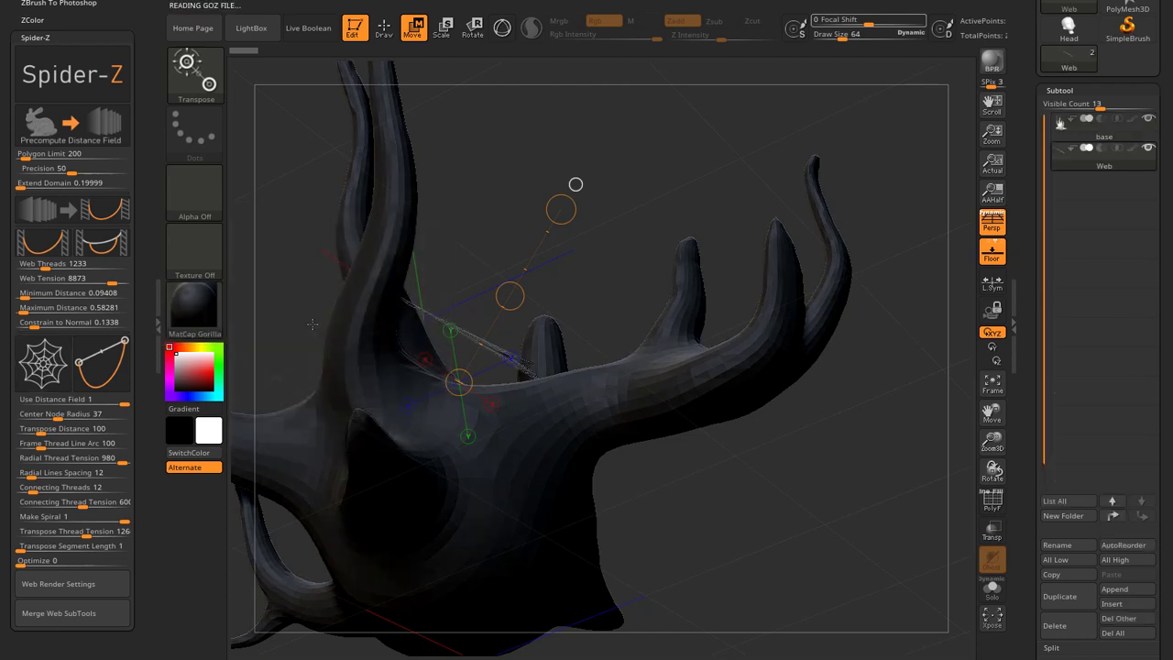
pyautogui.moveTo(58, 428); pyautogui.dragTo(52, 429)
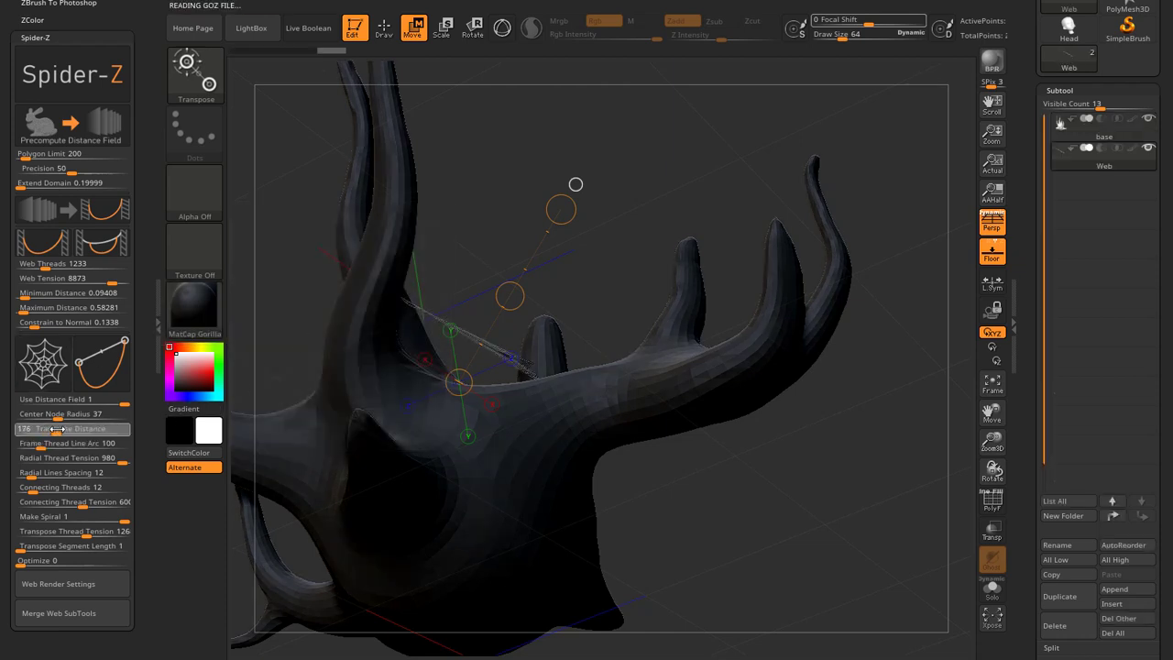
pyautogui.click(44, 375)
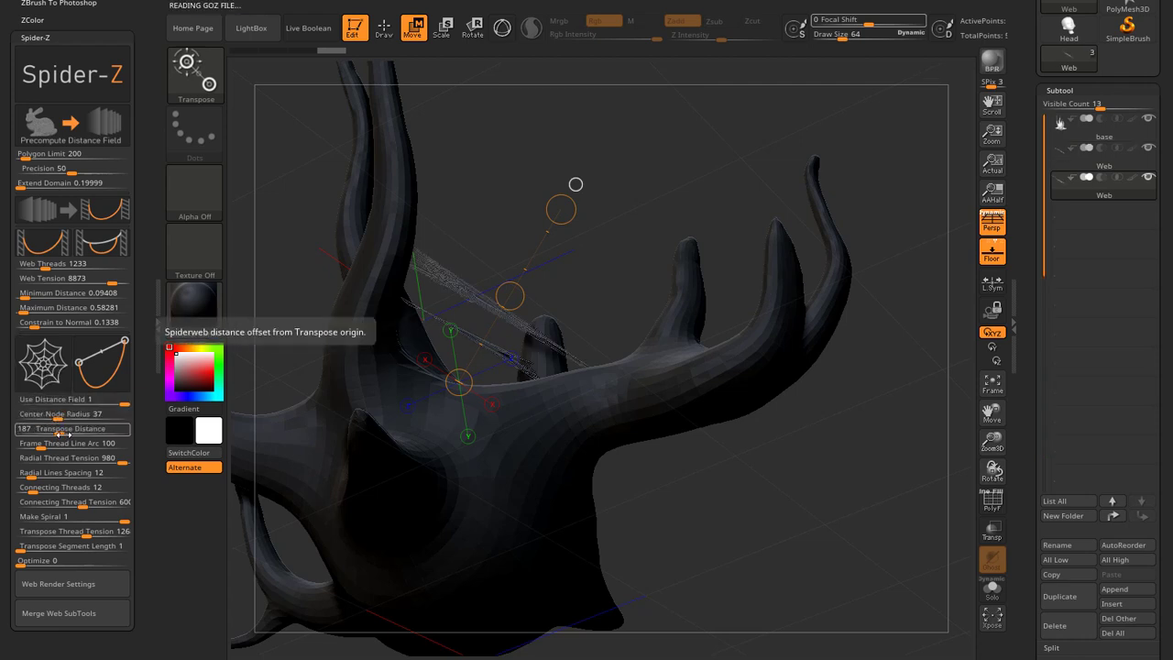
pyautogui.moveTo(62, 433); pyautogui.dragTo(87, 432)
pyautogui.click(43, 366)
pyautogui.moveTo(622, 340); pyautogui.dragTo(472, 353)
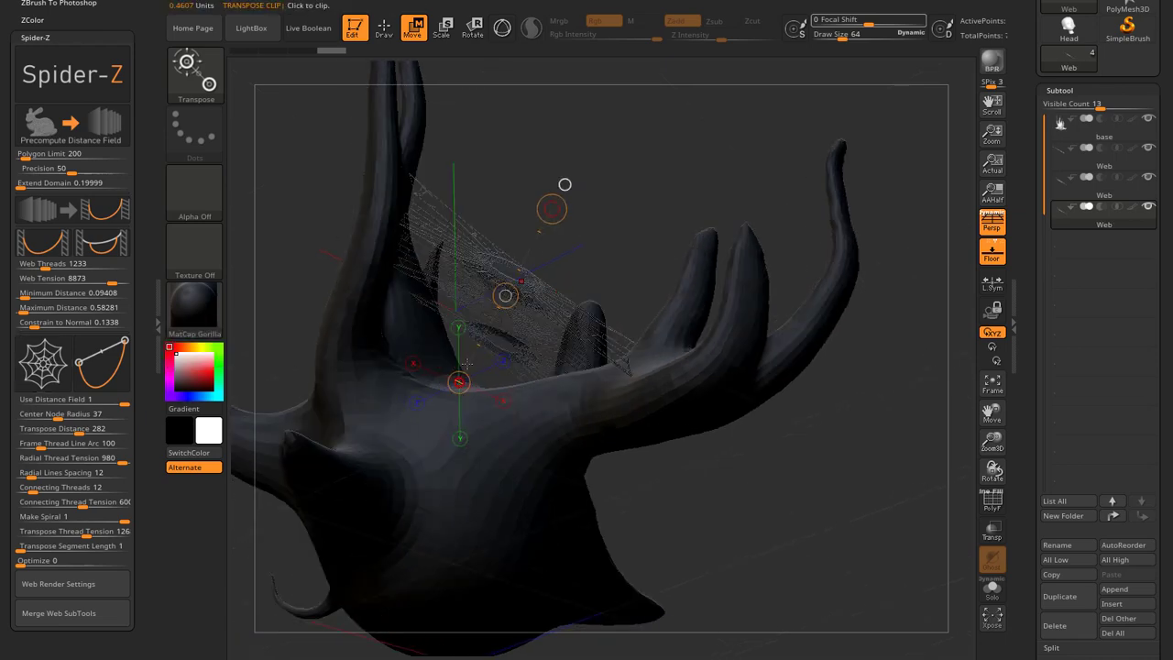
# Move the transpose line's far end to make it about 0.47 units long and delete the three web subtools.
pyautogui.moveTo(551, 208); pyautogui.dragTo(620, 273)
pyautogui.moveTo(754, 221); pyautogui.dragTo(758, 253)
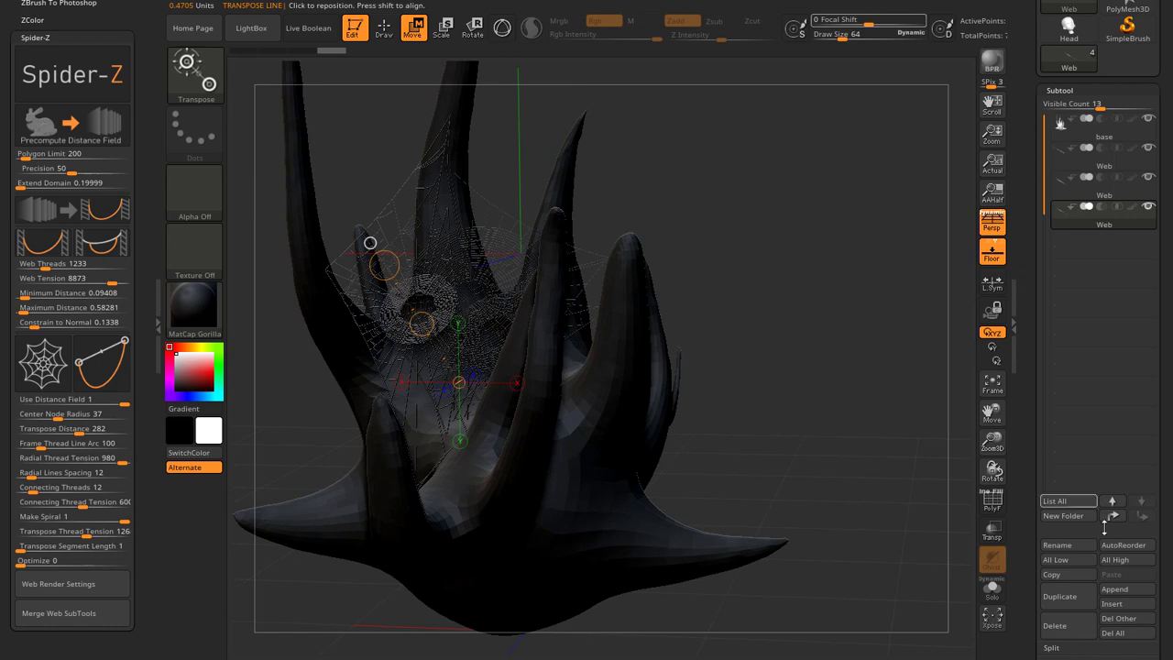
pyautogui.click(1088, 624)
pyautogui.click(1087, 624)
pyautogui.click(1088, 624)
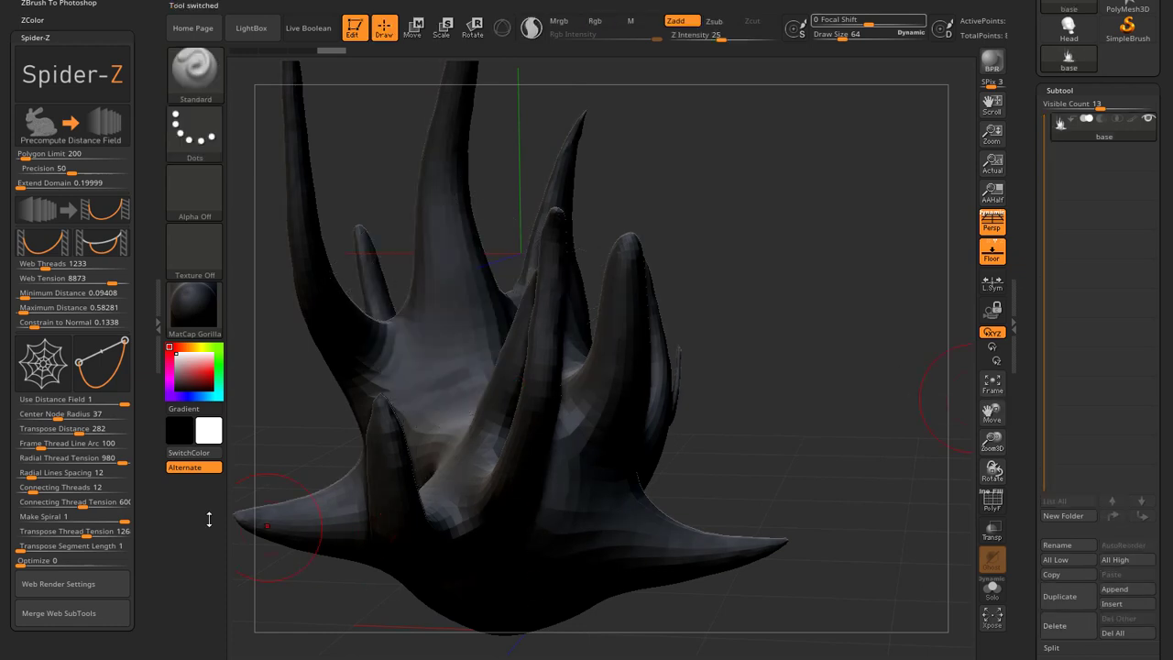
# Set Center Node Radius to 8, Radial Thread Tension to 1000 and Frame Thread Line Arc to 395.
pyautogui.moveTo(55, 414); pyautogui.dragTo(30, 426)
pyautogui.moveTo(139, 443); pyautogui.dragTo(140, 394)
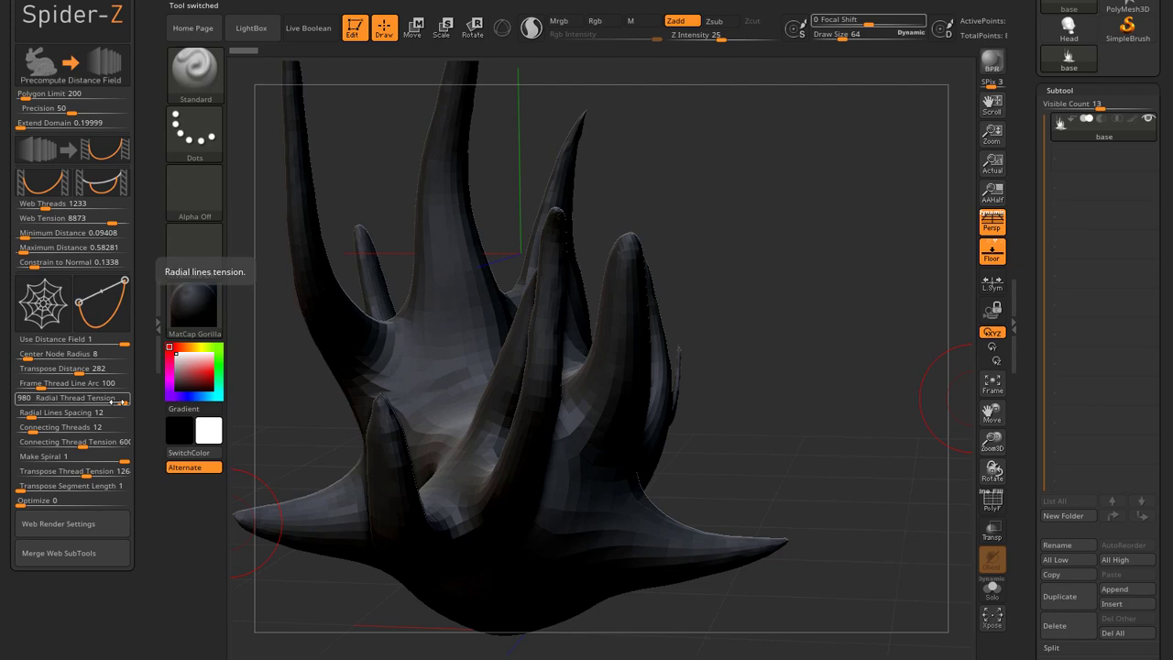
pyautogui.moveTo(114, 400); pyautogui.dragTo(120, 400)
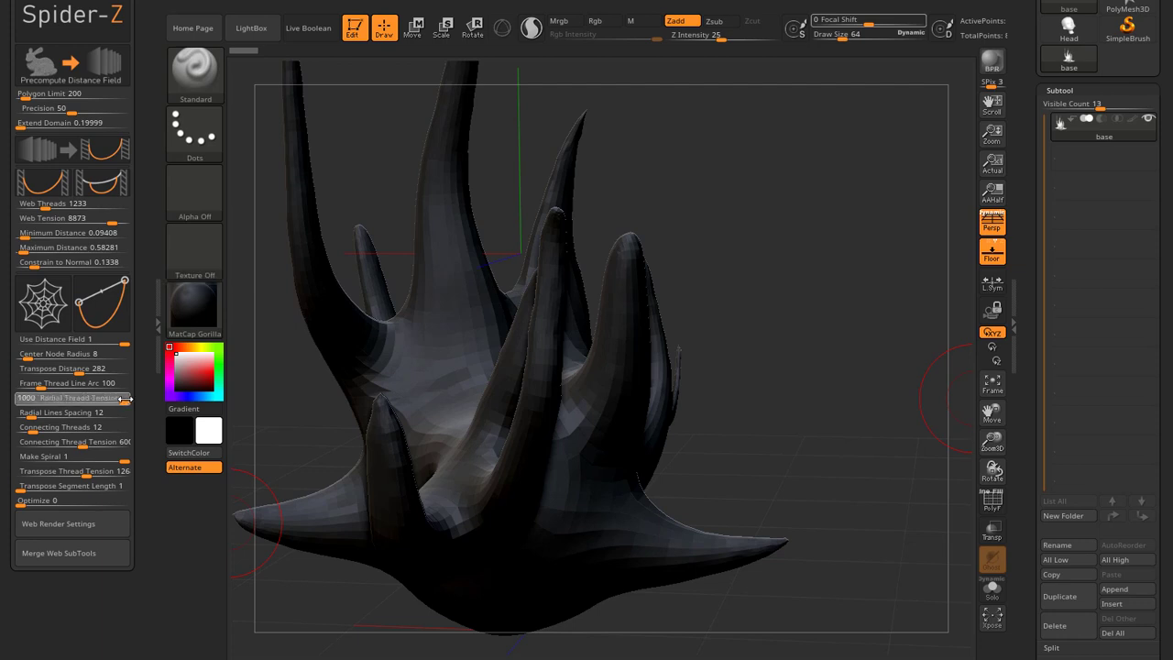
pyautogui.moveTo(134, 397); pyautogui.dragTo(153, 389)
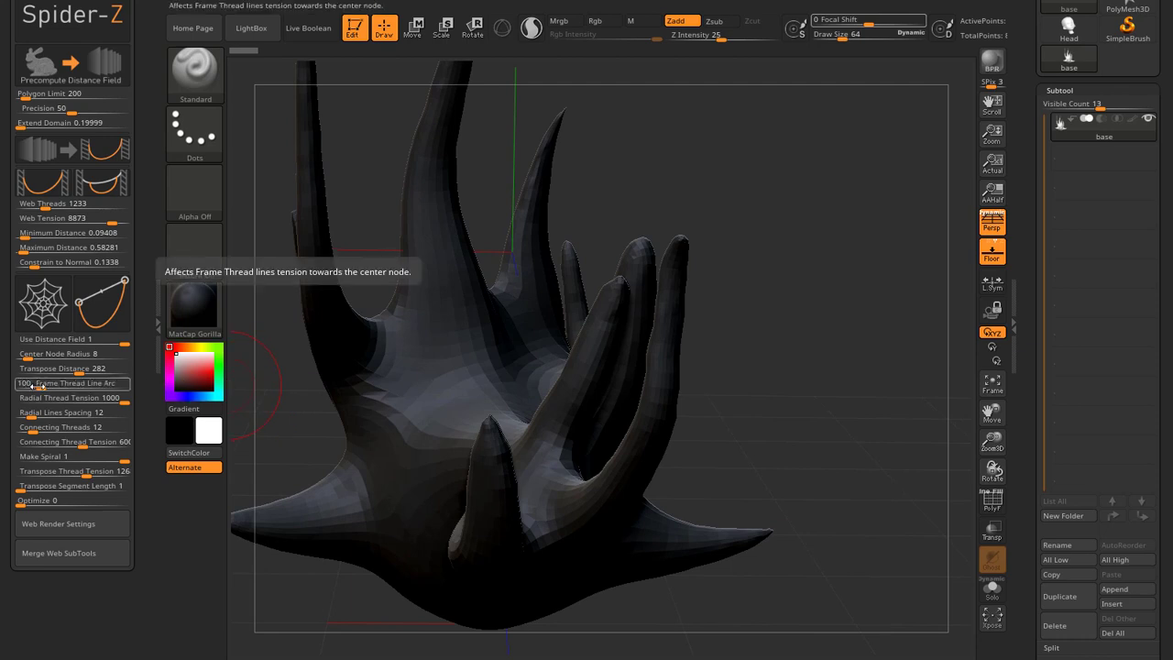
pyautogui.moveTo(38, 386); pyautogui.dragTo(104, 377)
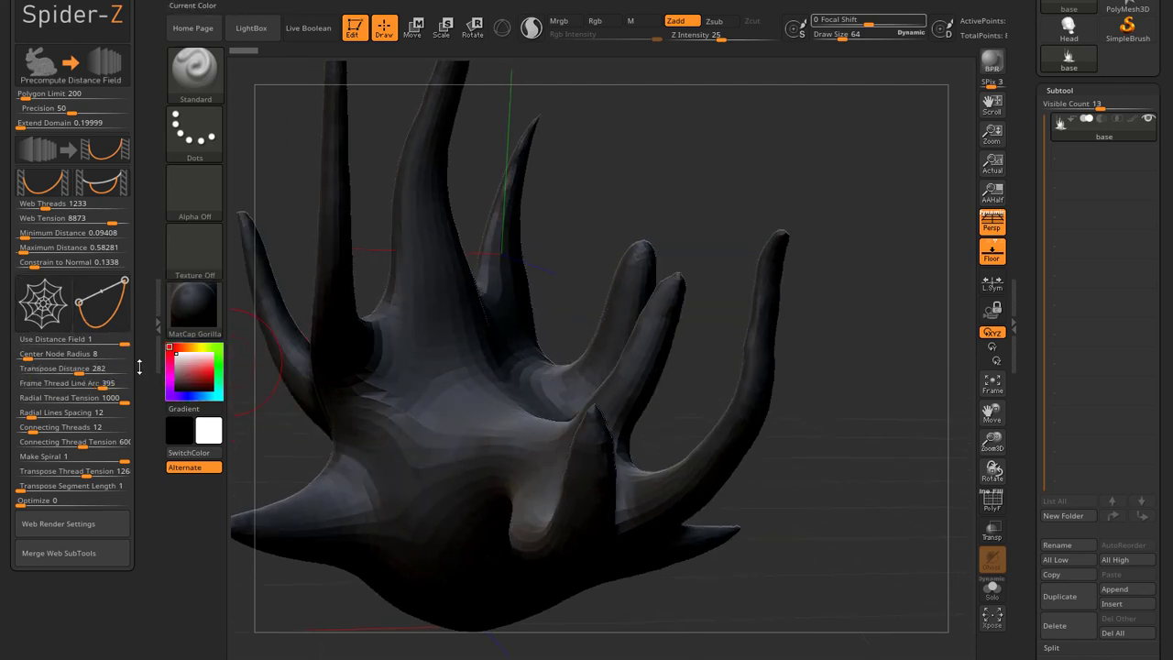
# Set Transpose Distance to 197, generate a spiderweb and inspect its curved frame threads between the spikes.
pyautogui.moveTo(77, 372); pyautogui.dragTo(62, 371)
pyautogui.click(43, 307)
pyautogui.moveTo(394, 441); pyautogui.dragTo(447, 414, button='right')
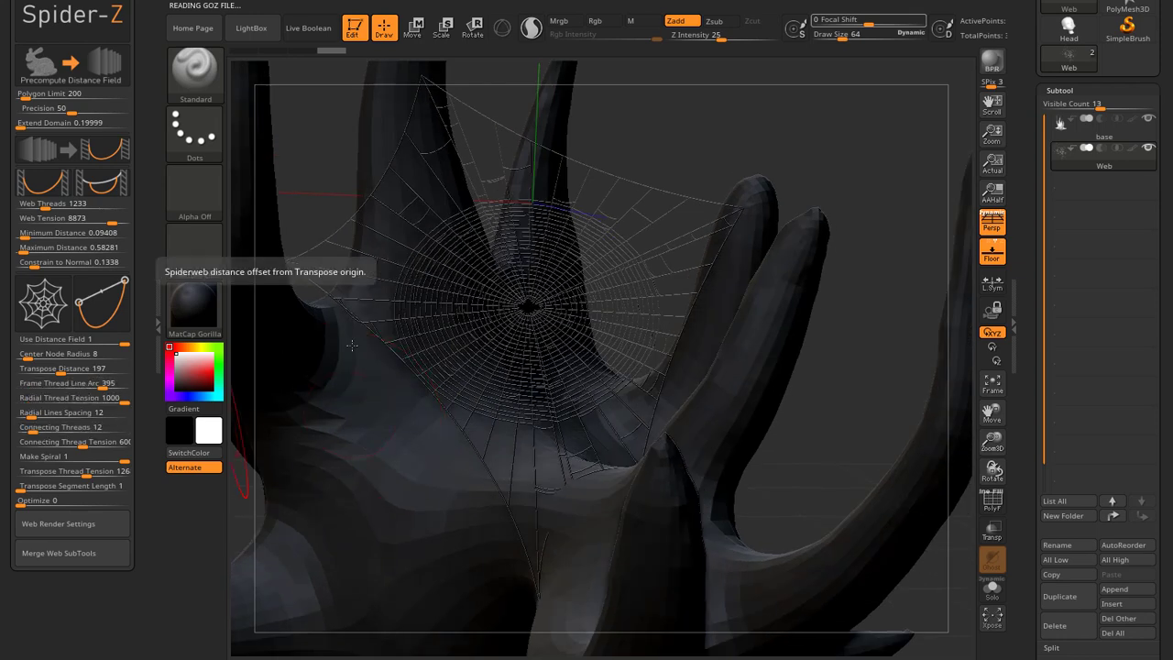
pyautogui.moveTo(616, 147)
pyautogui.keyDown('ctrl'); pyautogui.mouseDown(button='right')
pyautogui.moveTo(628, 172)
pyautogui.moveTo(433, 262)
pyautogui.mouseUp(button='right'); pyautogui.keyUp('ctrl')
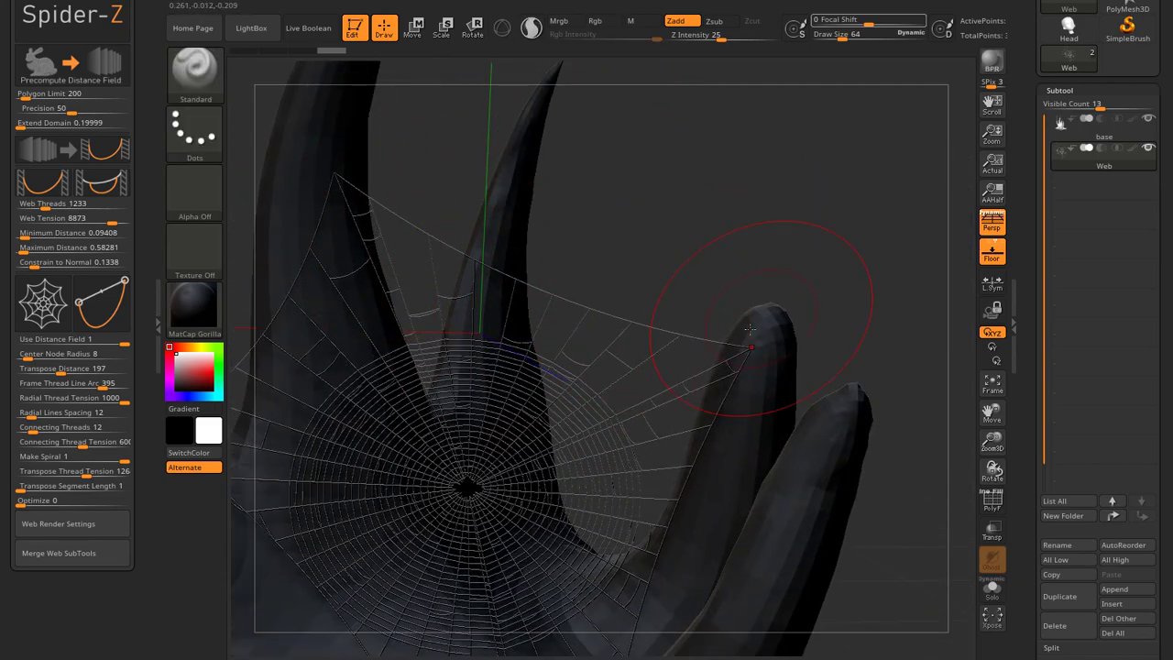
pyautogui.keyDown('alt'); pyautogui.moveTo(679, 509); pyautogui.dragTo(728, 189, button='right'); pyautogui.keyUp('alt')
pyautogui.moveTo(520, 345)
pyautogui.mouseDown(button='right')
pyautogui.moveTo(496, 372)
pyautogui.moveTo(482, 361)
pyautogui.moveTo(659, 493)
pyautogui.mouseUp(button='right')
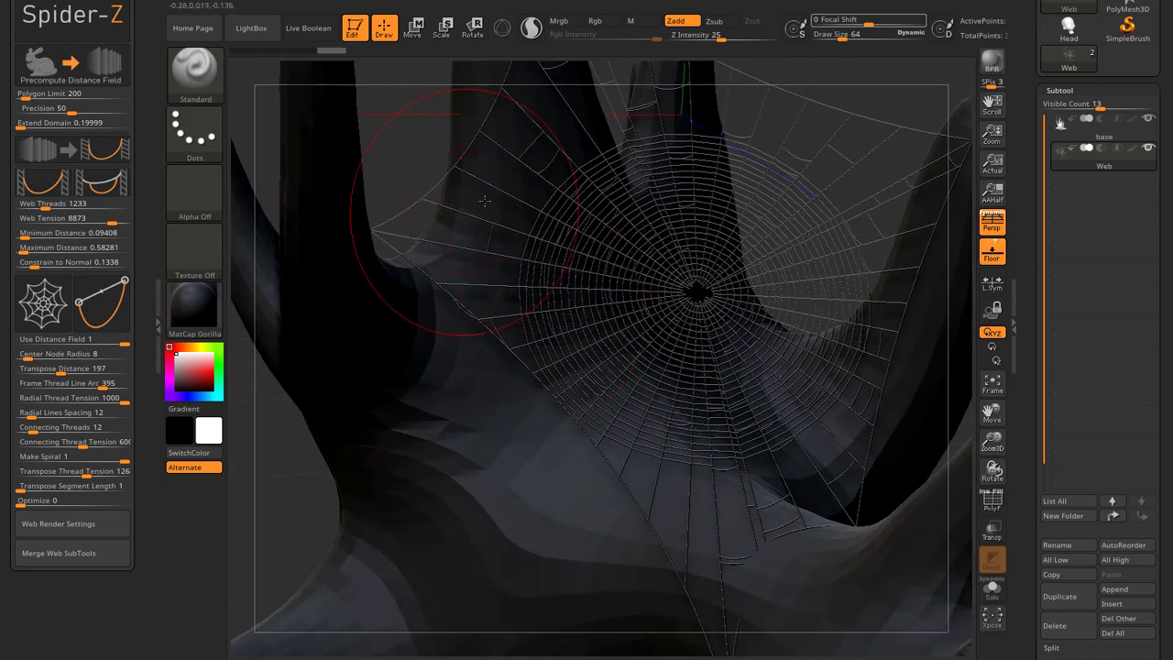
pyautogui.moveTo(669, 299)
pyautogui.keyDown('ctrl'); pyautogui.mouseDown(button='right')
pyautogui.moveTo(661, 151)
pyautogui.moveTo(515, 210)
pyautogui.moveTo(514, 314)
pyautogui.moveTo(439, 339)
pyautogui.moveTo(609, 280)
pyautogui.moveTo(722, 278)
pyautogui.moveTo(700, 245)
pyautogui.moveTo(682, 301)
pyautogui.mouseUp(button='right'); pyautogui.keyUp('ctrl')
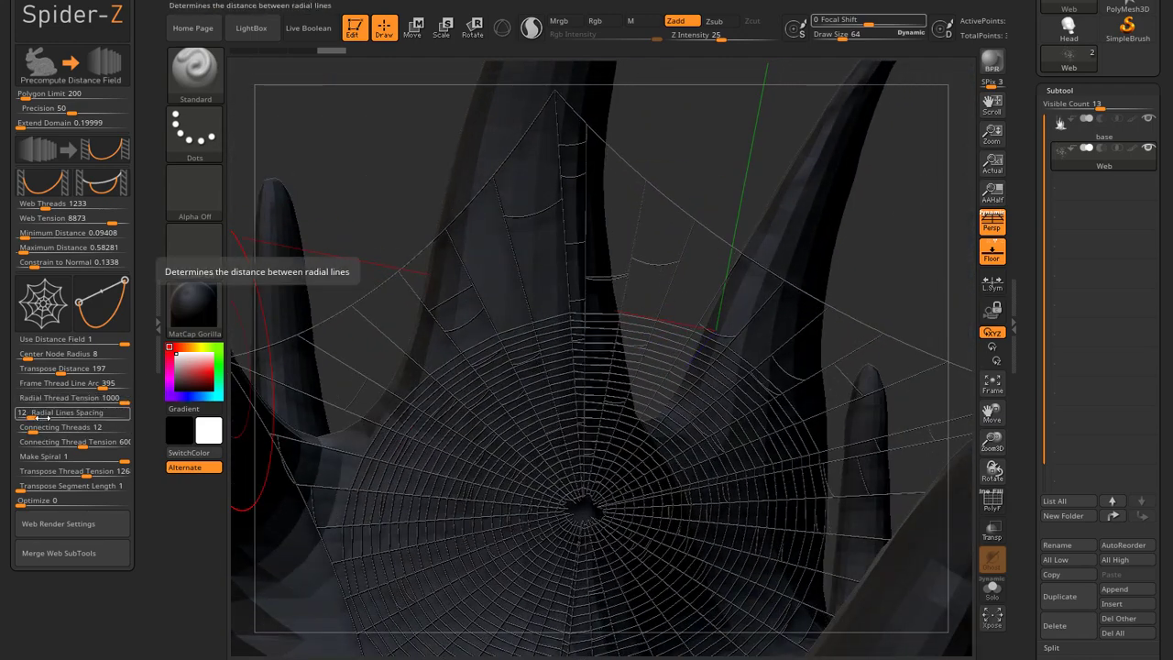
# Delete the web subtool and generate a new spiderweb with Radial Lines Spacing 1.
pyautogui.keyDown('ctrl'); pyautogui.moveTo(144, 430); pyautogui.dragTo(140, 397); pyautogui.keyUp('ctrl')
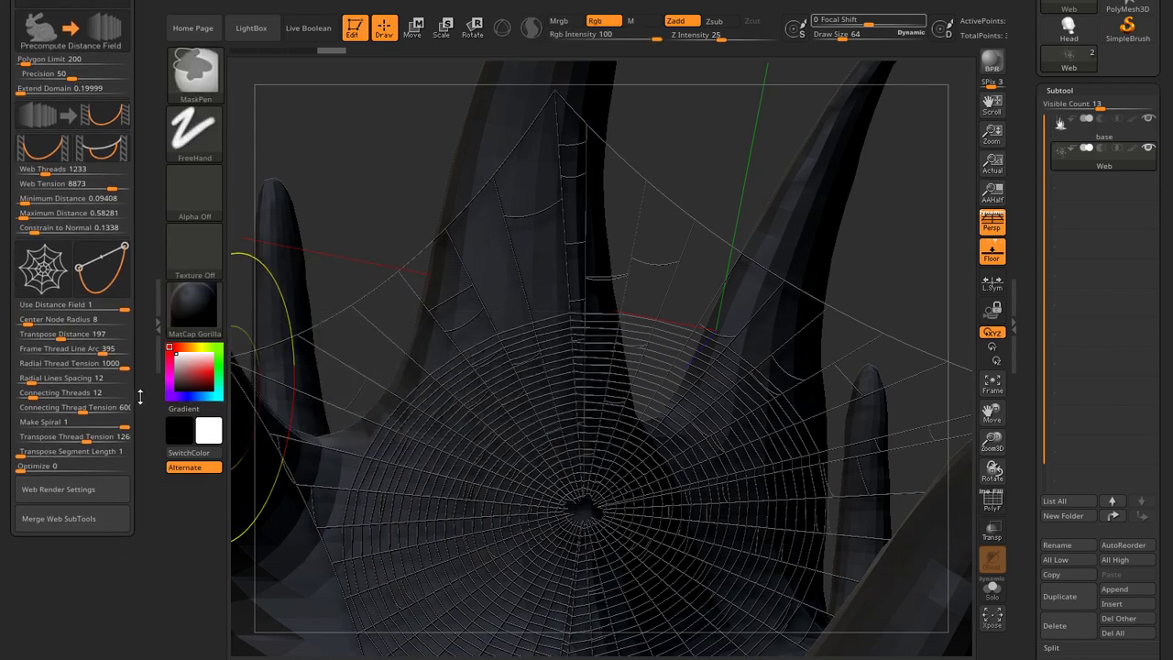
pyautogui.click(1056, 625)
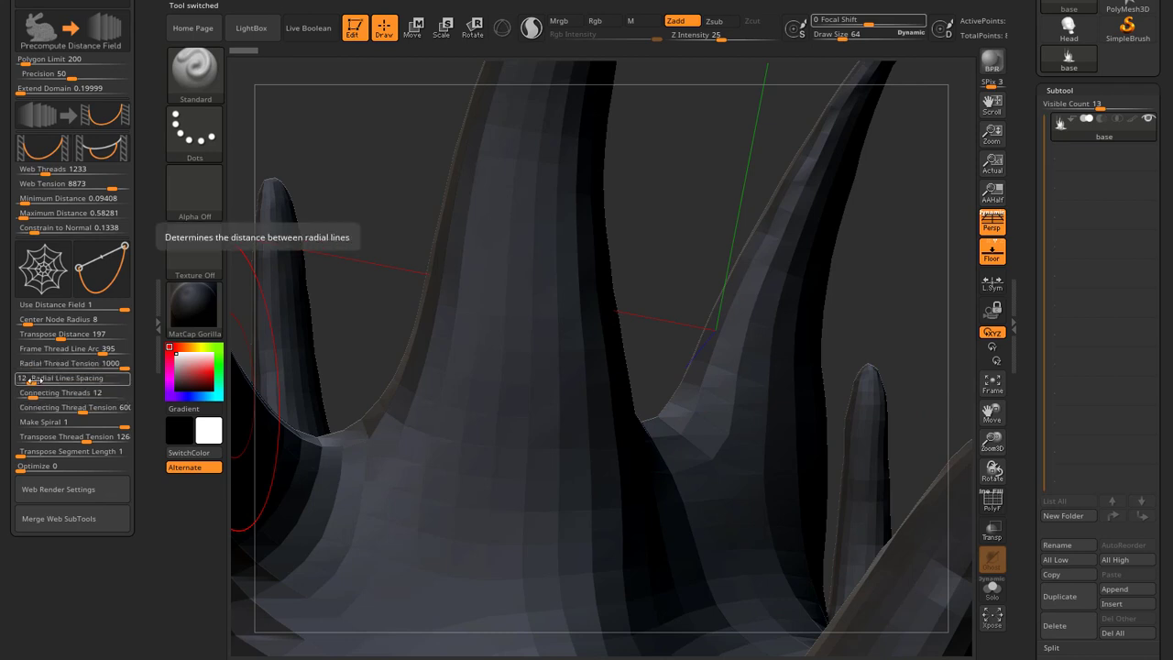
pyautogui.moveTo(28, 378); pyautogui.dragTo(23, 382)
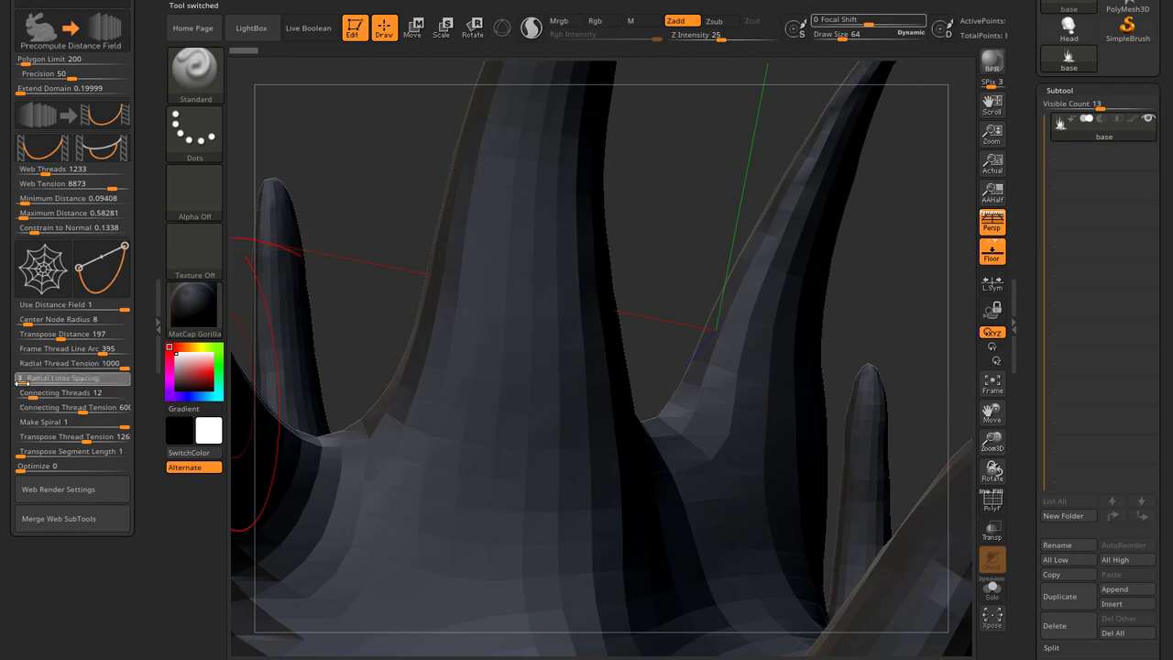
pyautogui.click(41, 281)
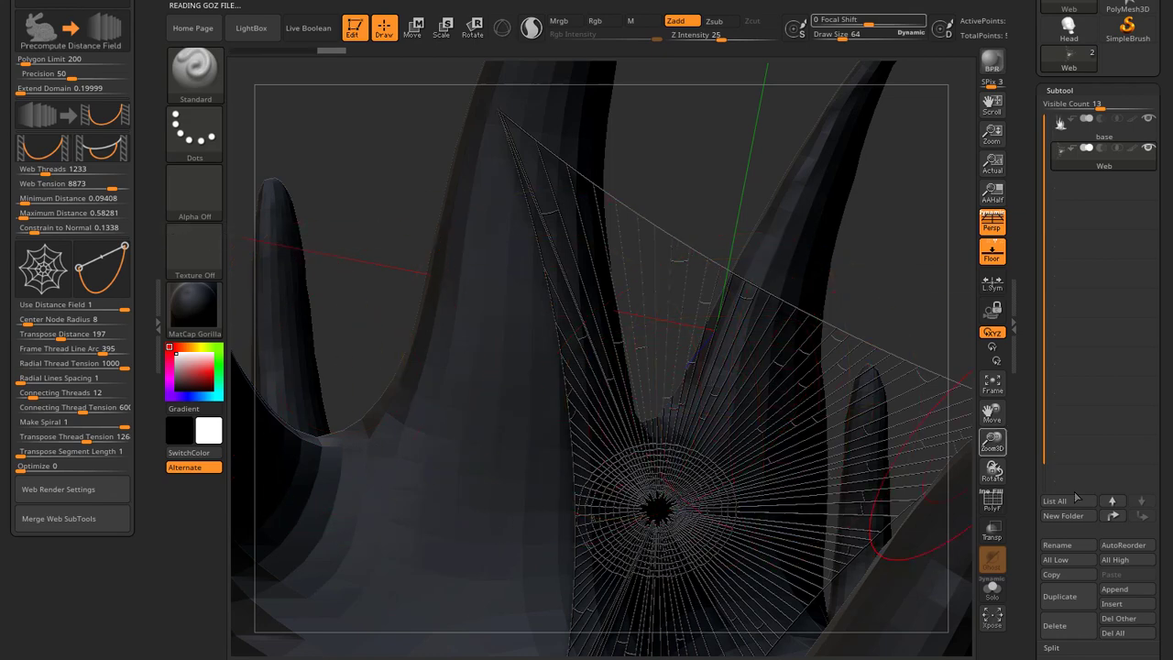
pyautogui.moveTo(946, 550); pyautogui.dragTo(869, 557)
# Replace the dense web with a new spiderweb using Transpose Distance 77 and Radial Lines Spacing 36.
pyautogui.click(1065, 634)
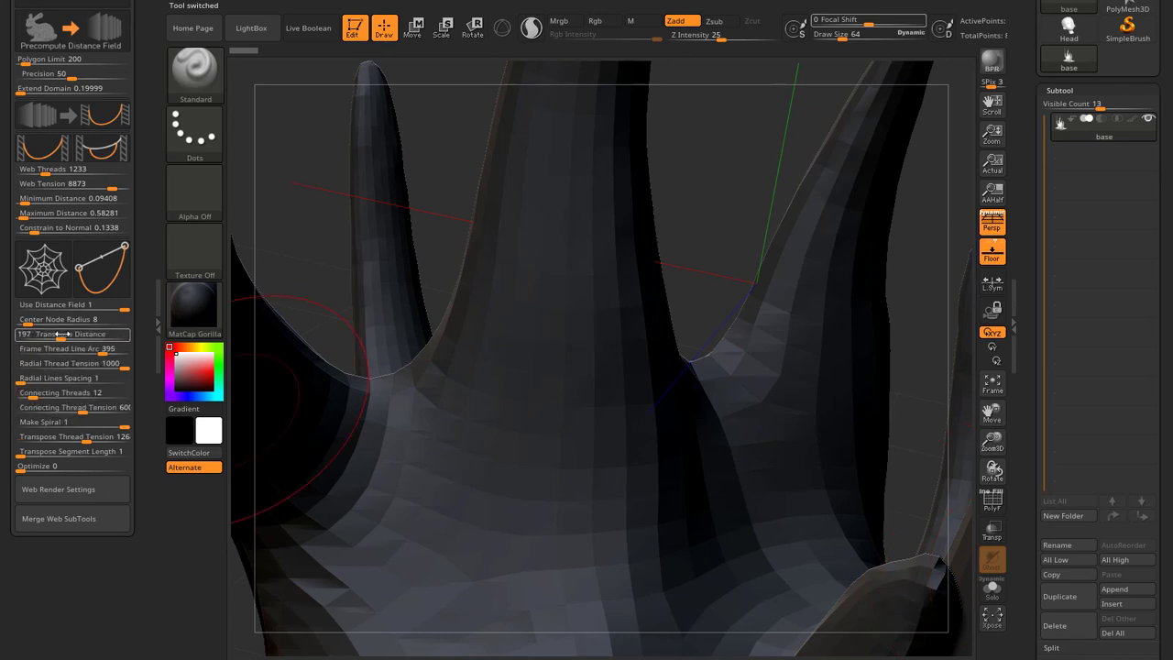
pyautogui.moveTo(46, 337); pyautogui.dragTo(36, 338)
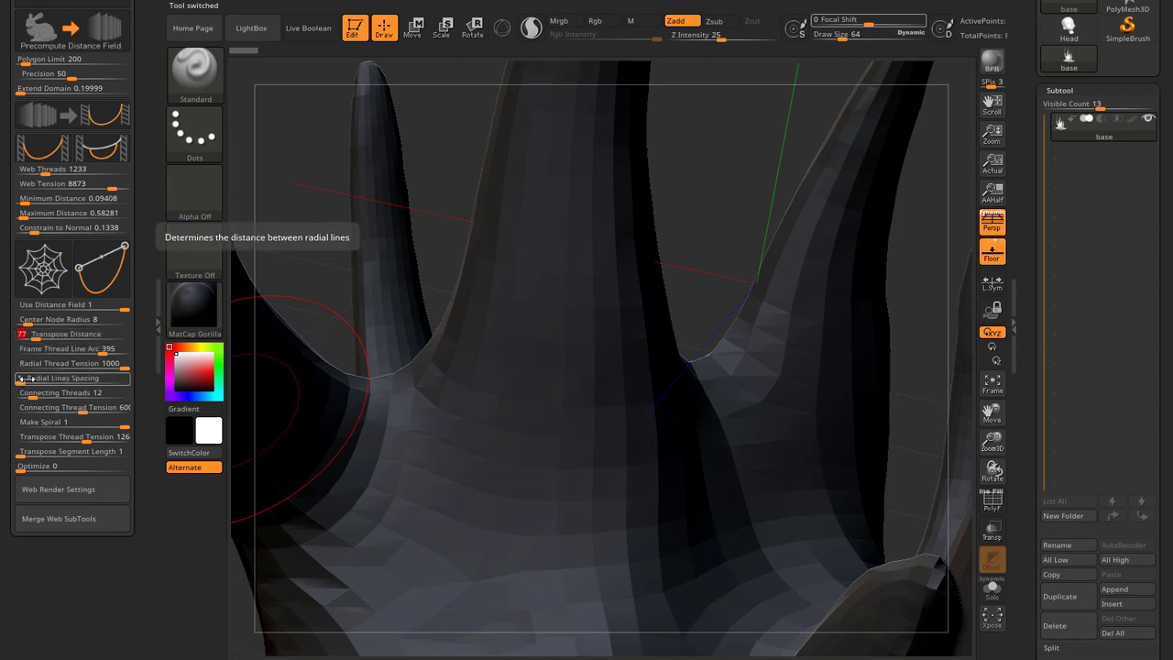
pyautogui.moveTo(30, 377); pyautogui.dragTo(57, 377)
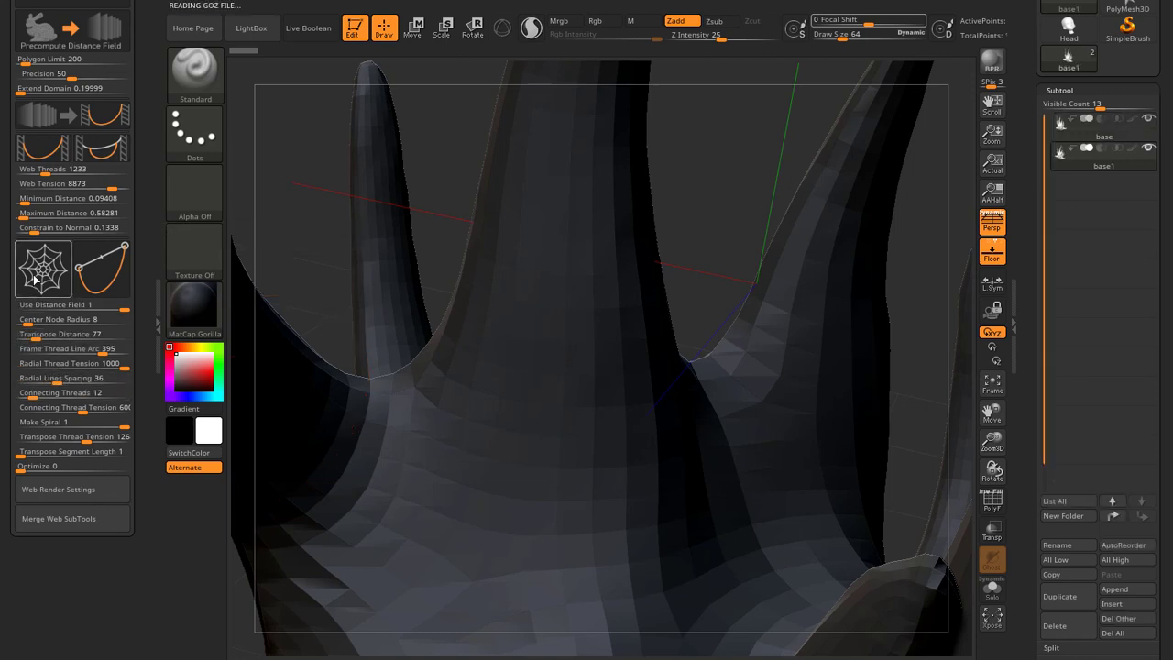
pyautogui.click(43, 268)
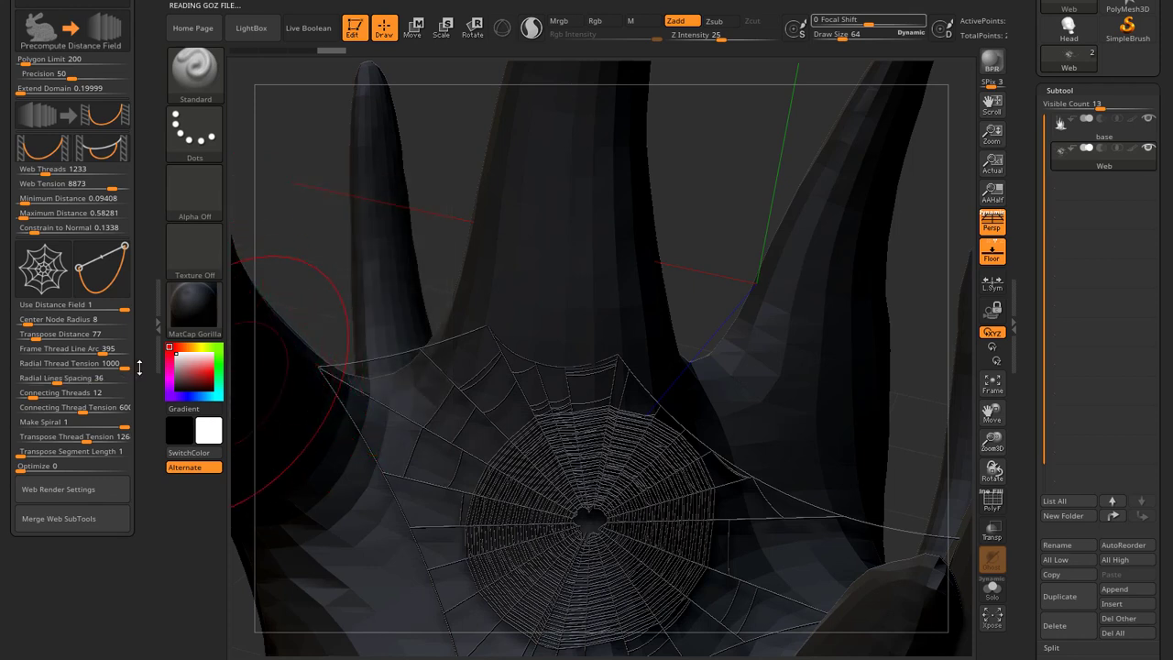
# Delete the web subtool and generate a new planar spiderweb with Make Spiral set to 0.
pyautogui.click(1054, 624)
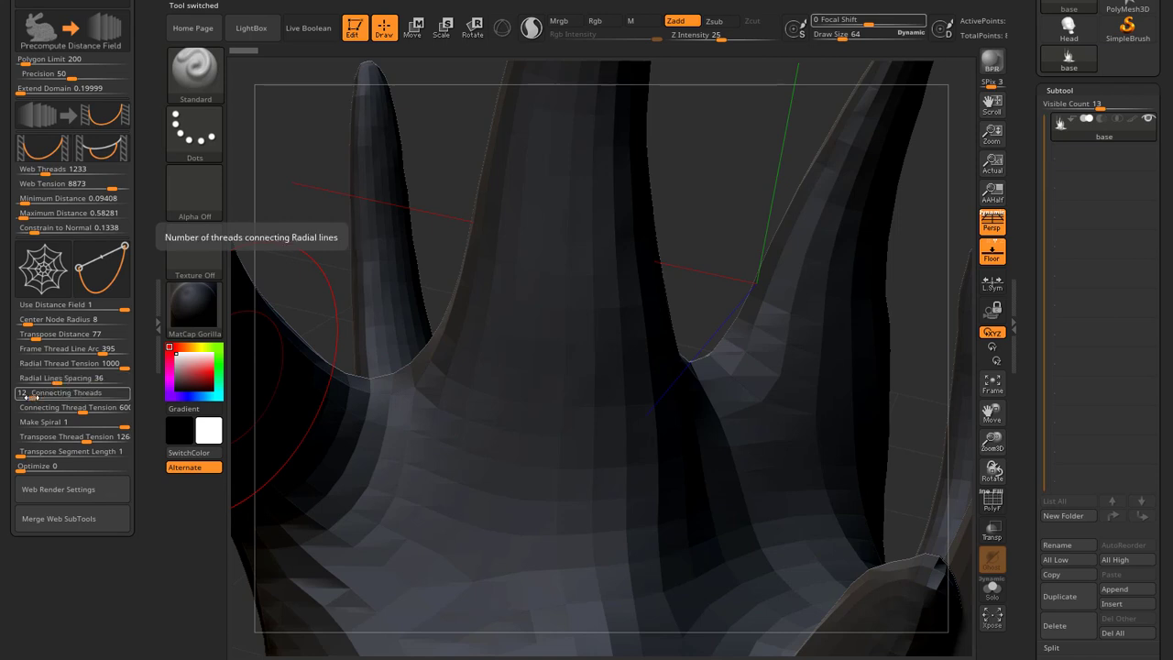
pyautogui.moveTo(100, 423); pyautogui.dragTo(36, 423)
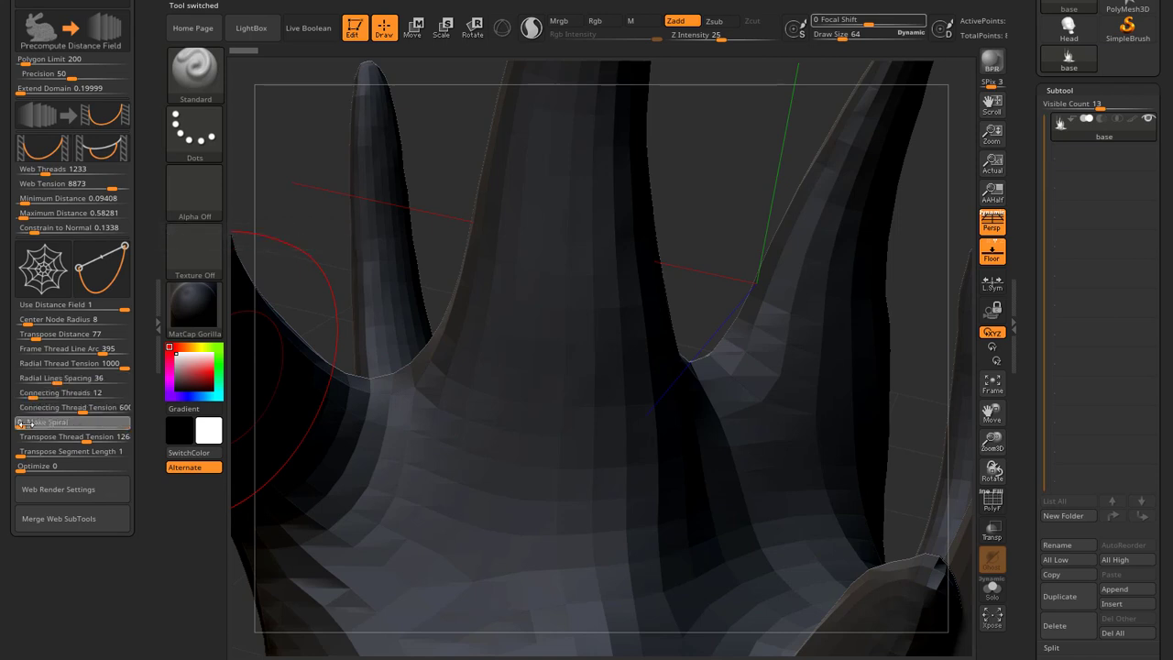
pyautogui.click(43, 267)
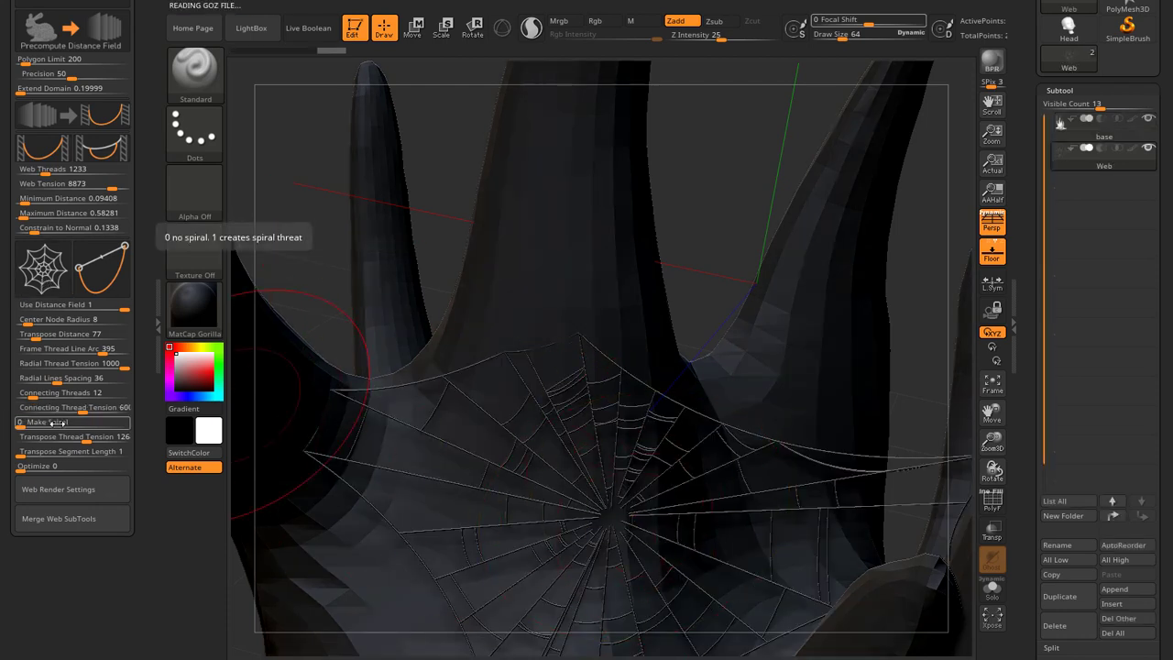
# Replace the web with a new non-spiral spiderweb using Connecting Threads 42 and Make Spiral 0.
pyautogui.moveTo(57, 424); pyautogui.dragTo(121, 423)
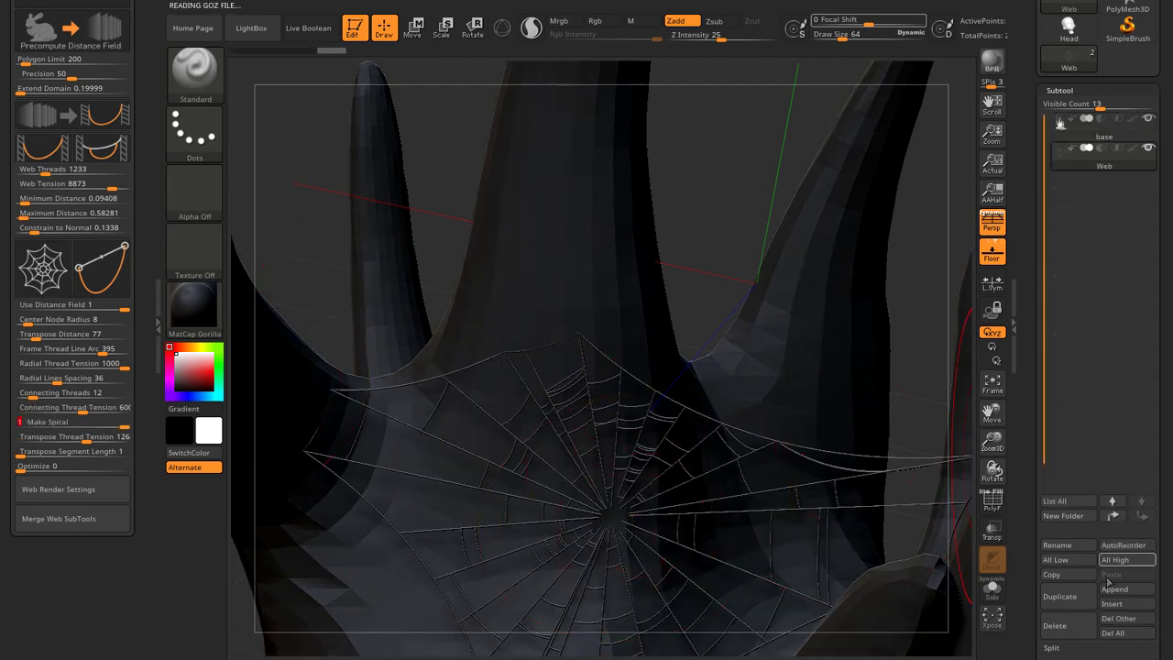
pyautogui.click(1067, 626)
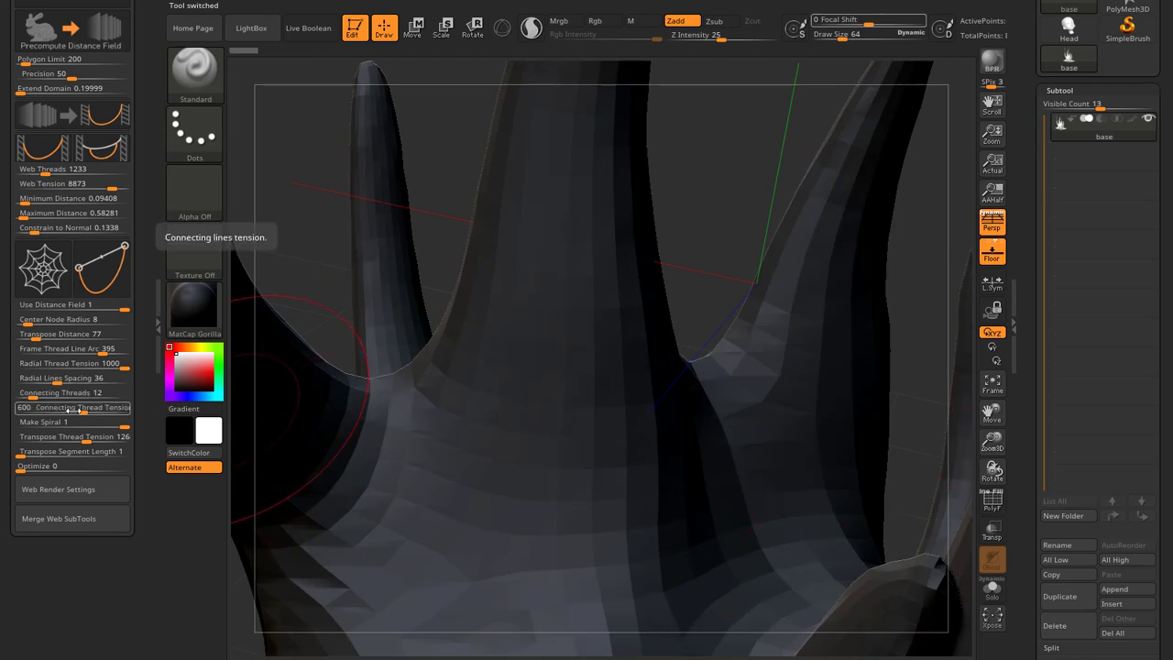
pyautogui.moveTo(37, 392); pyautogui.dragTo(64, 392)
pyautogui.click(22, 423)
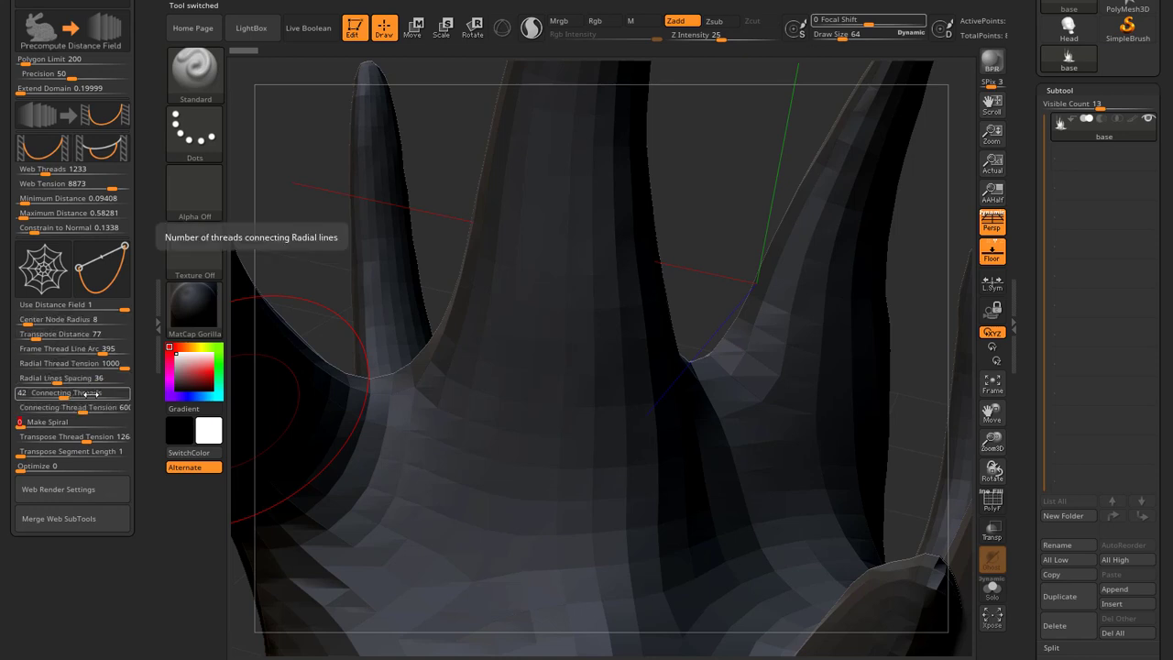
pyautogui.click(48, 275)
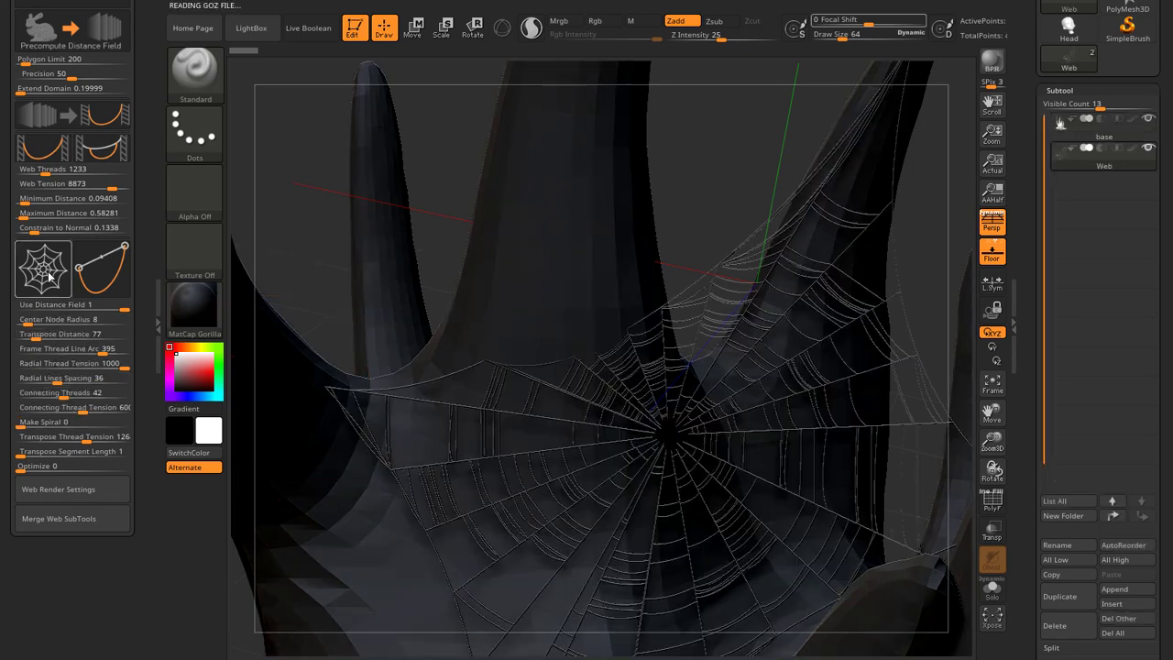
pyautogui.moveTo(532, 310); pyautogui.dragTo(539, 320, button='right')
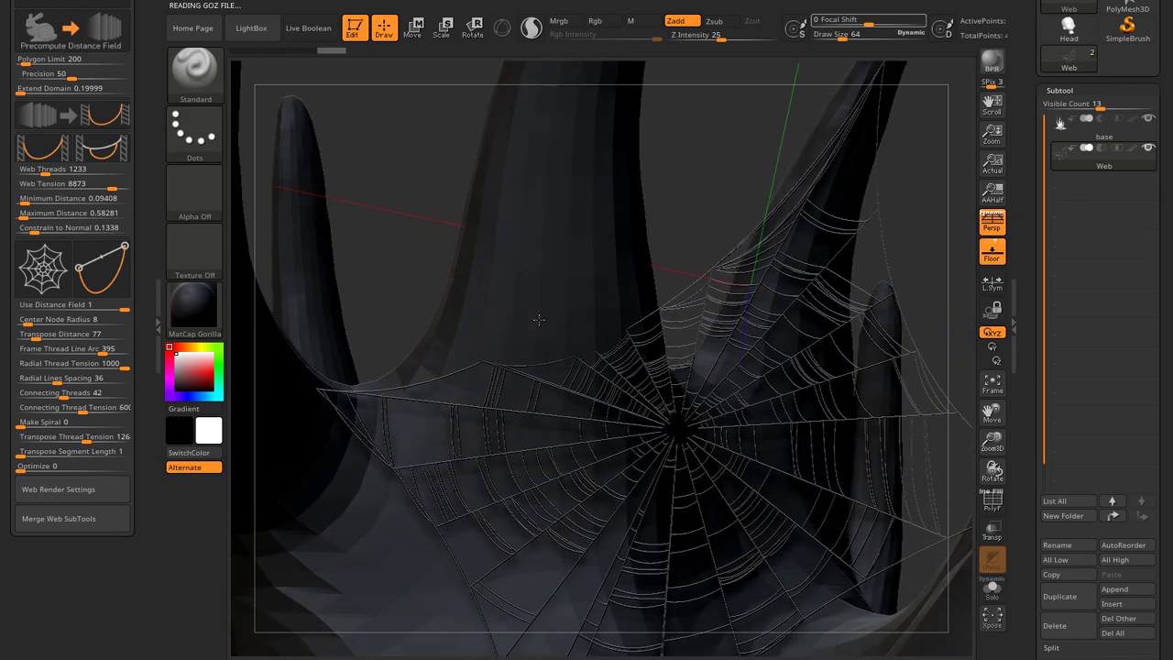
# Replace the web with a new spiderweb using Connecting Thread Tension 197 and inspect its sagging connecting threads.
pyautogui.click(1055, 623)
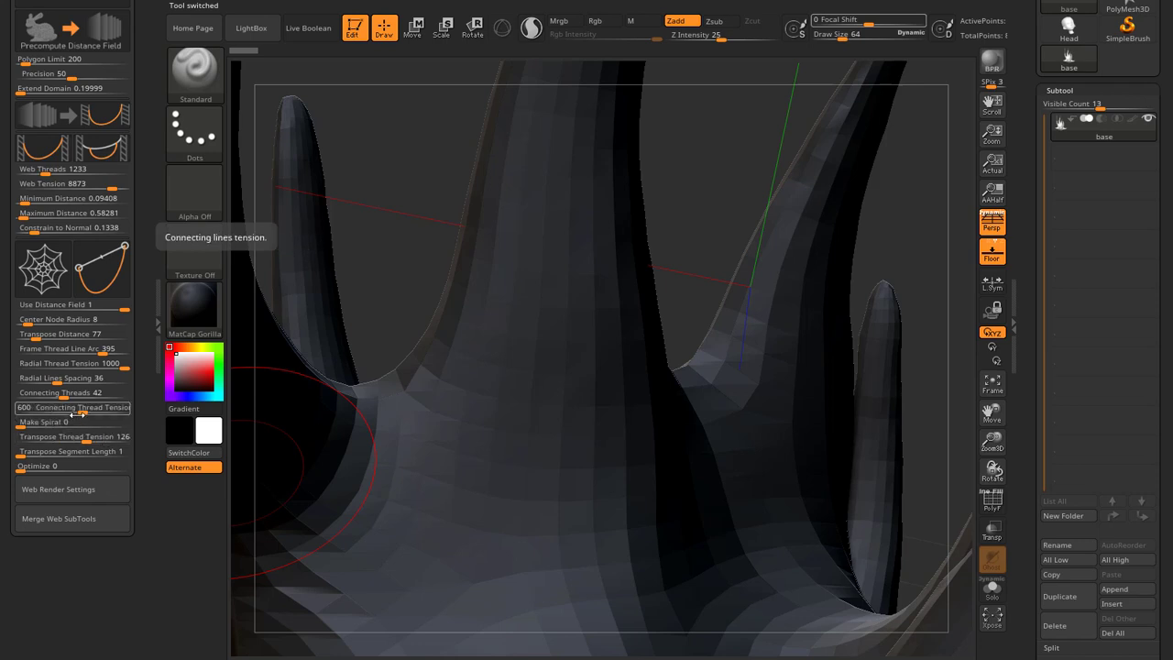
pyautogui.moveTo(81, 414); pyautogui.dragTo(99, 414)
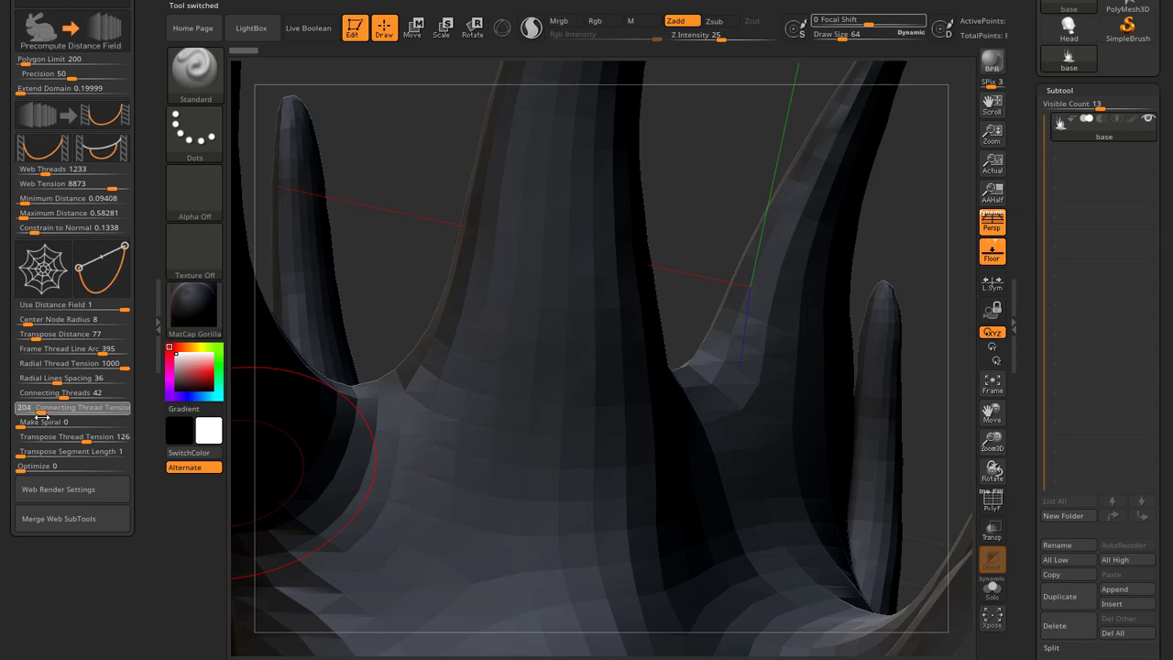
pyautogui.moveTo(40, 416); pyautogui.dragTo(39, 416)
pyautogui.click(44, 275)
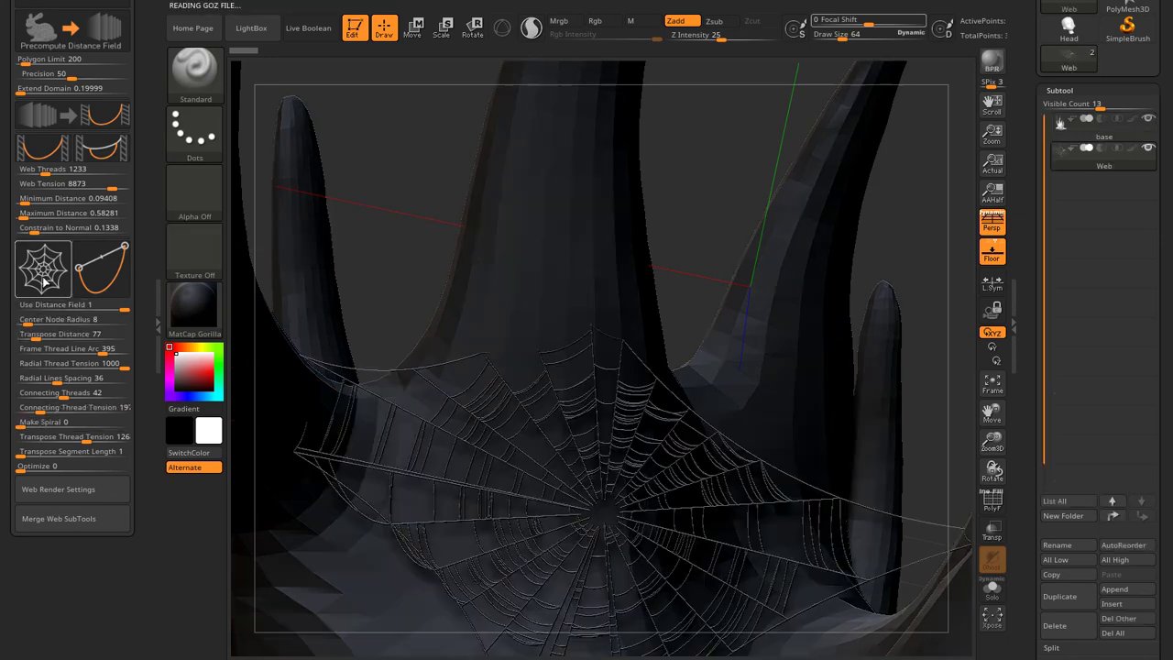
pyautogui.moveTo(472, 461); pyautogui.dragTo(687, 458, button='right')
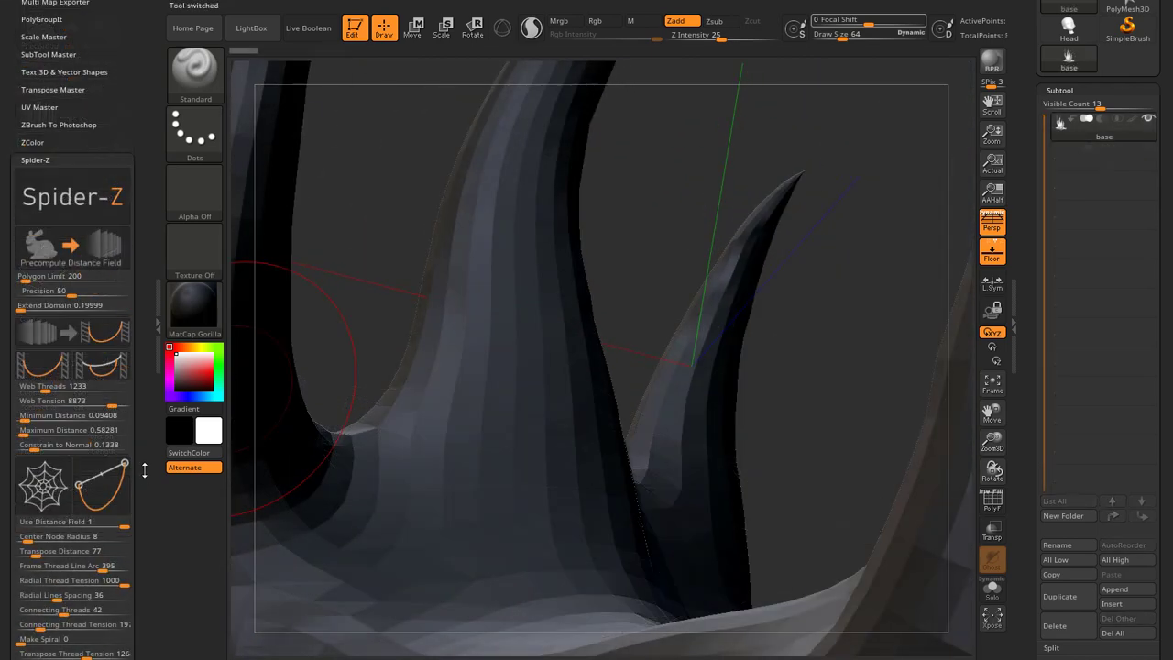
# Generate a cobweb over the base mesh from the precomputed distance field and view the whole model from the side.
pyautogui.moveTo(144, 470); pyautogui.dragTo(144, 450)
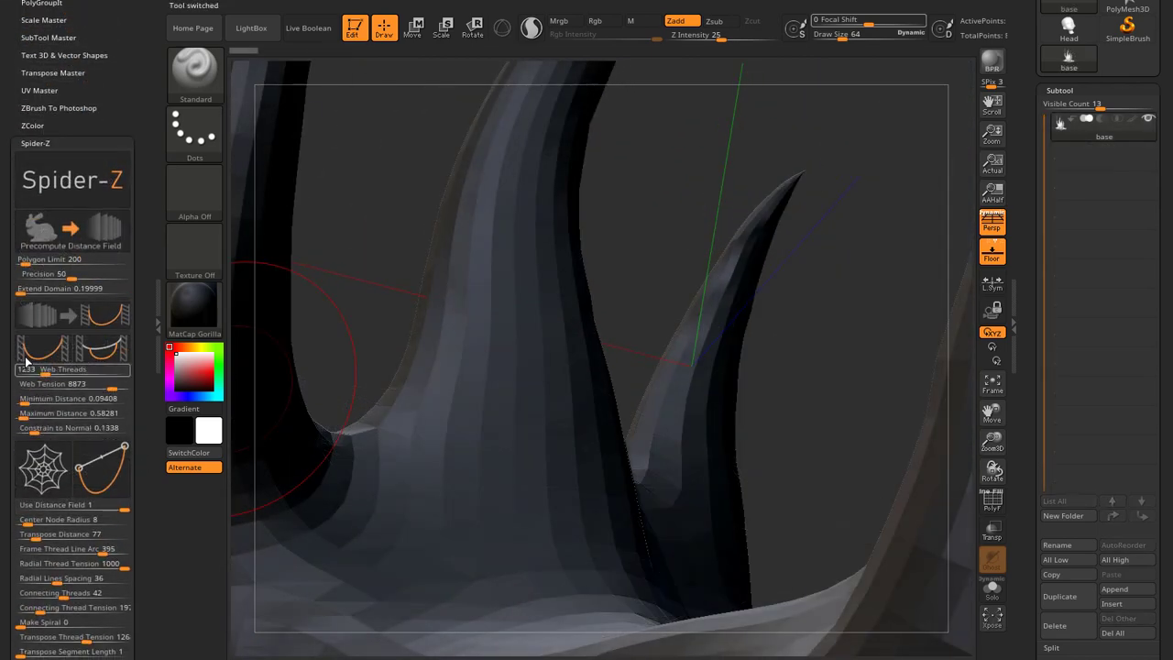
pyautogui.click(112, 321)
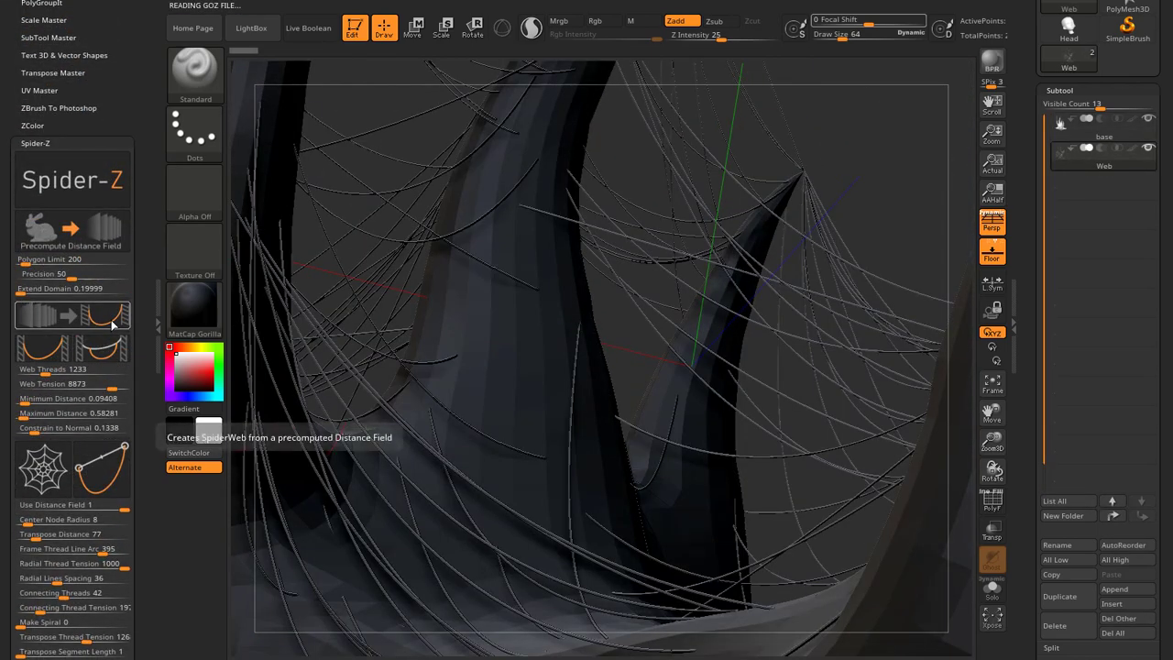
pyautogui.press('f')
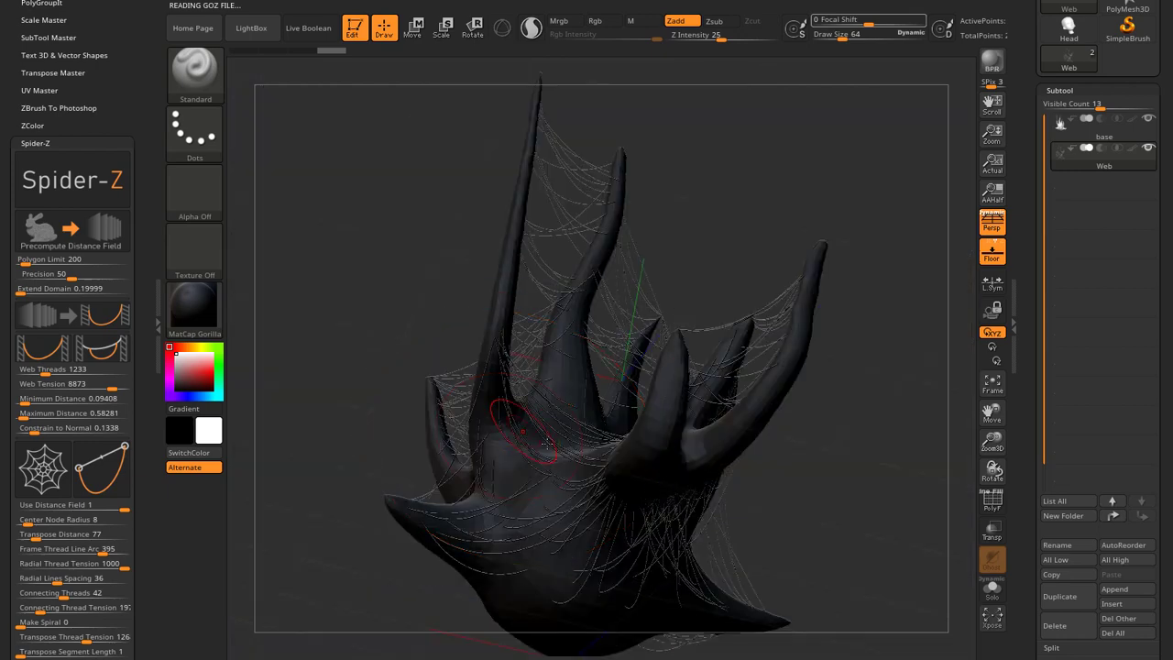
pyautogui.keyDown('ctrl'); pyautogui.moveTo(553, 445); pyautogui.dragTo(553, 371, button='right'); pyautogui.keyUp('ctrl')
pyautogui.keyDown('shift'); pyautogui.moveTo(769, 409); pyautogui.dragTo(813, 411, button='right'); pyautogui.keyUp('shift')
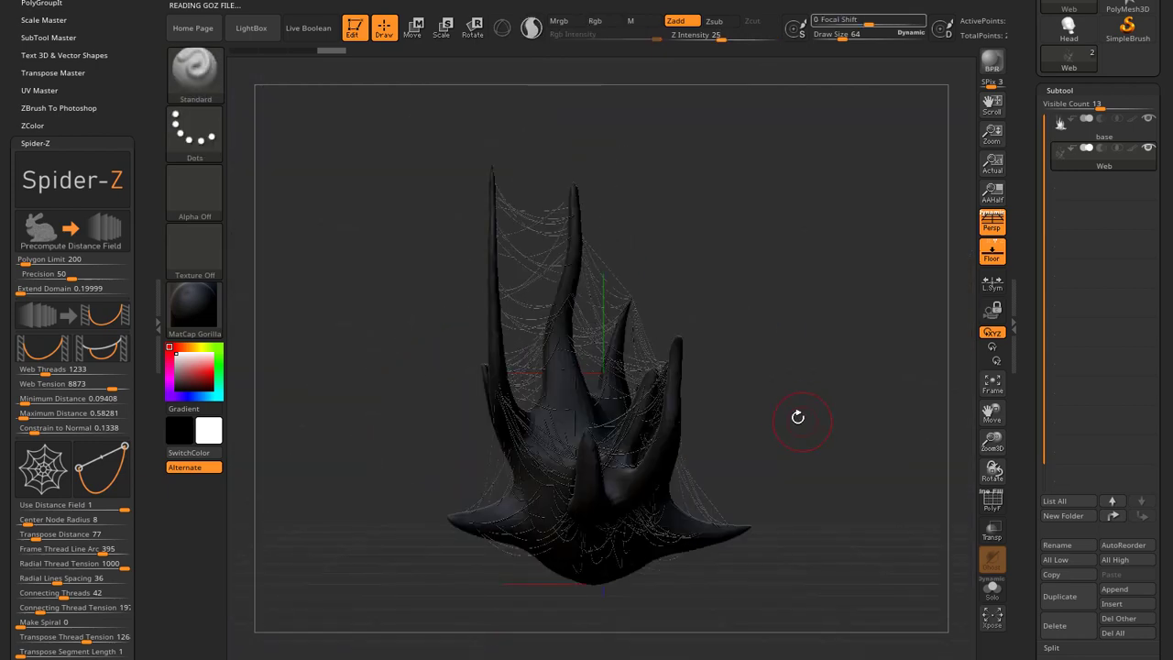
# Generate three more cobwebs from the precomputed distance field and merge all web subtools into one.
pyautogui.scroll(-5, 144, 523)
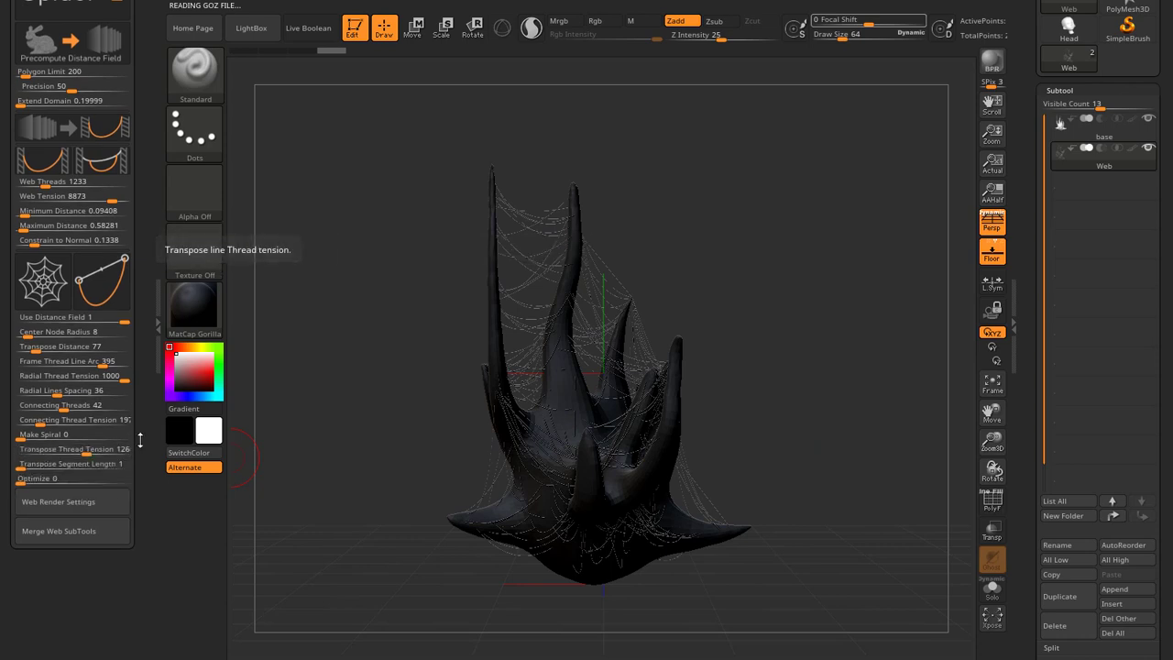
pyautogui.scroll(2, 137, 385)
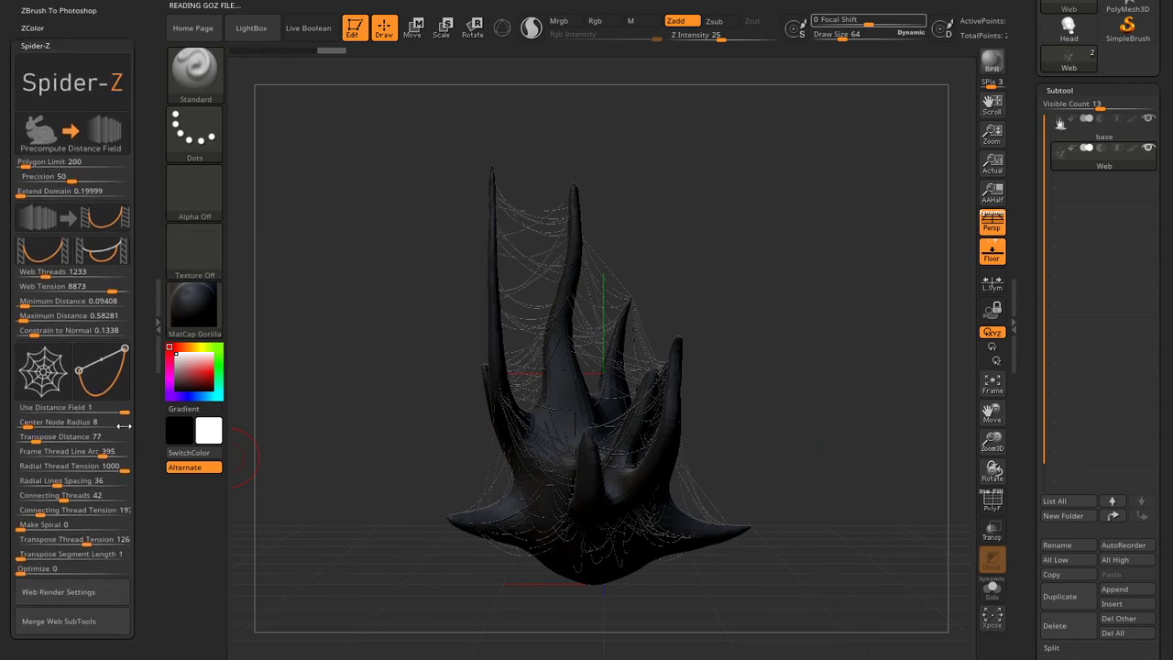
pyautogui.click(102, 220)
pyautogui.click(102, 220)
pyautogui.scroll(-2, 148, 413)
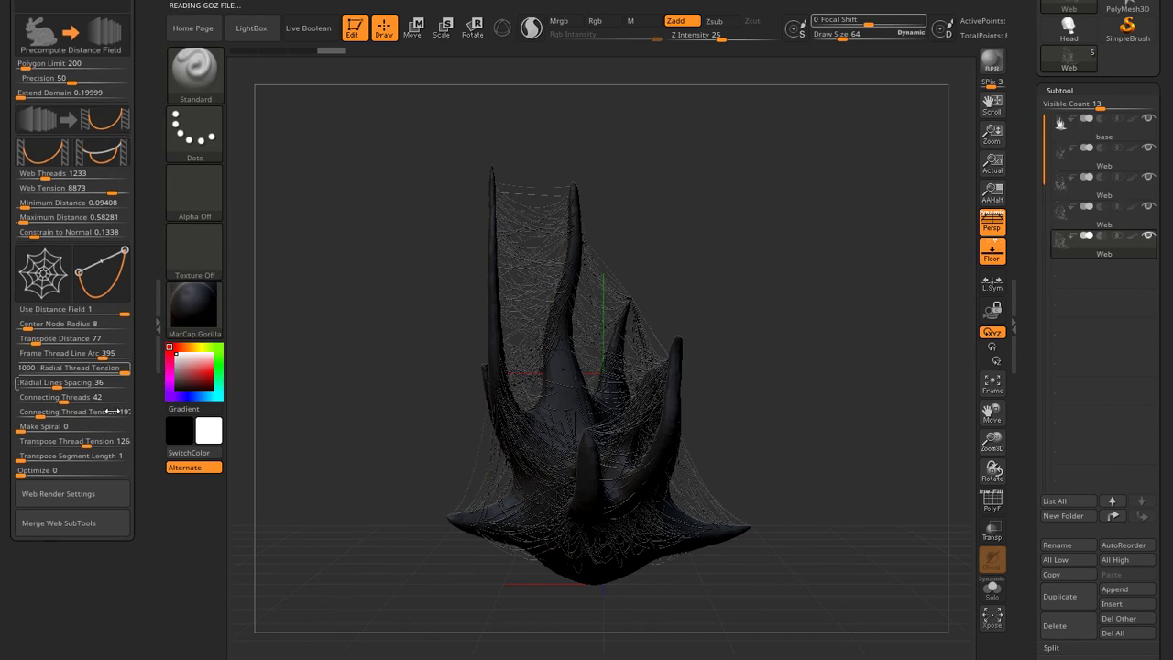
pyautogui.click(92, 523)
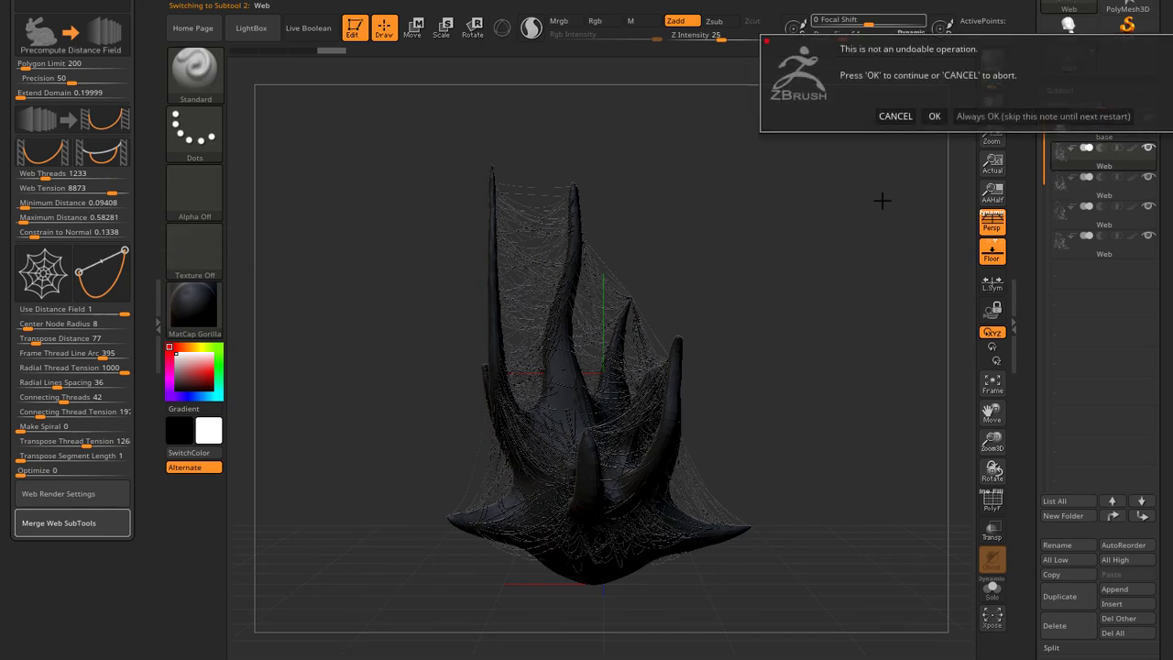
pyautogui.click(971, 116)
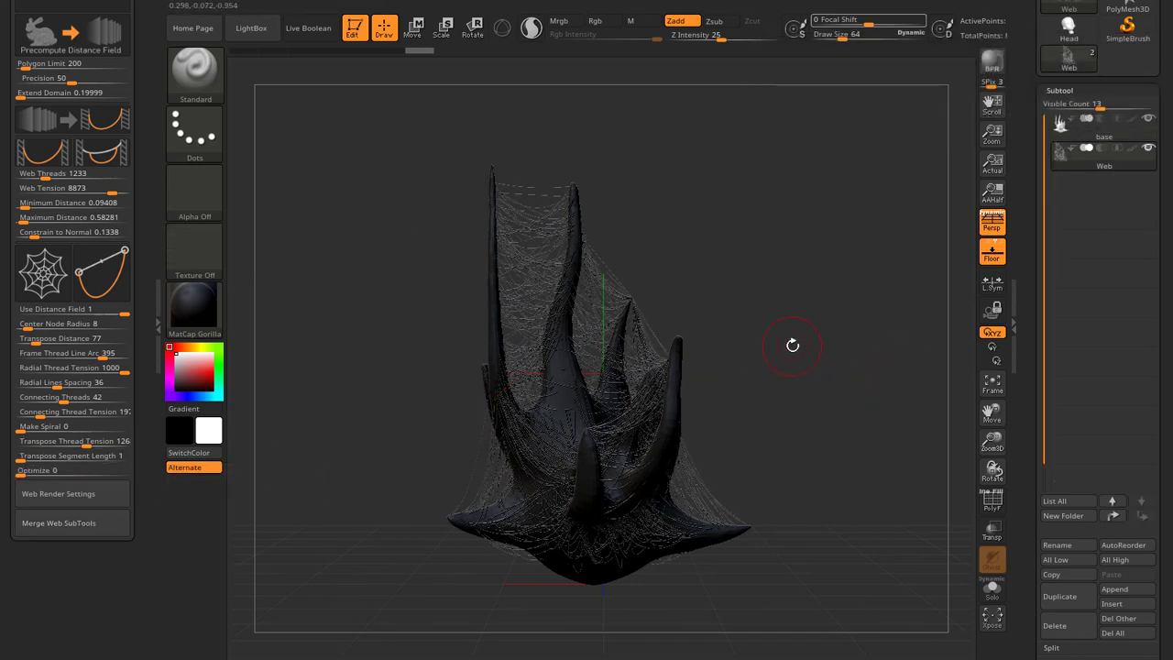
# Delete the merged web subtool and generate four new cobwebs from the precomputed distance field.
pyautogui.moveTo(791, 346); pyautogui.dragTo(561, 342)
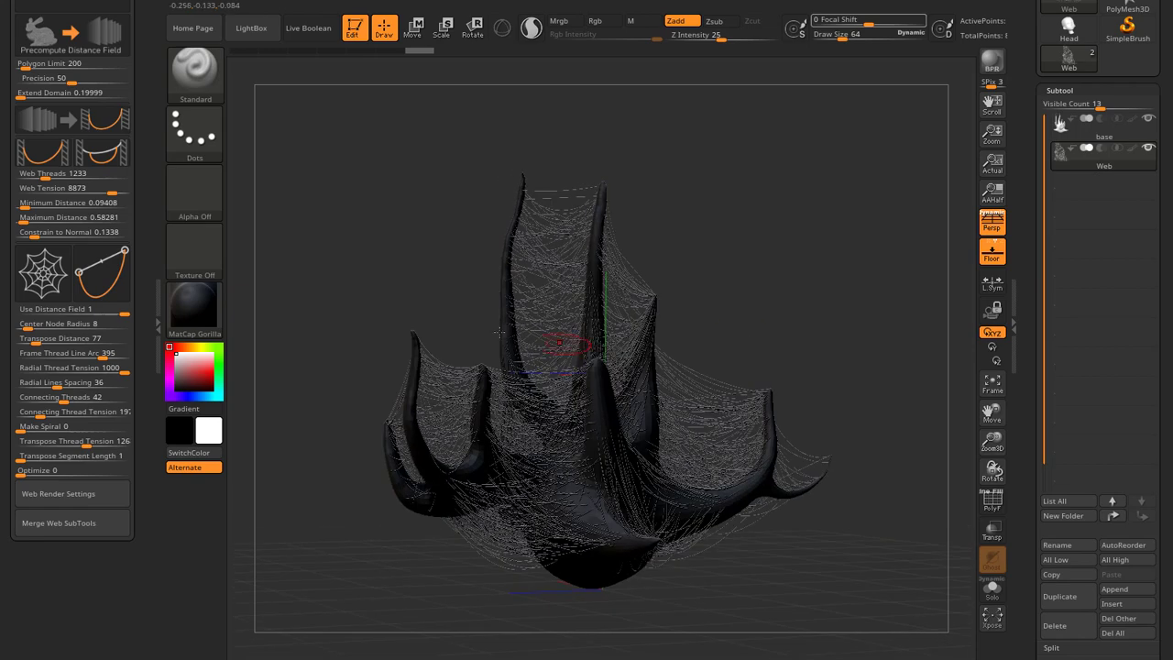
pyautogui.click(1062, 625)
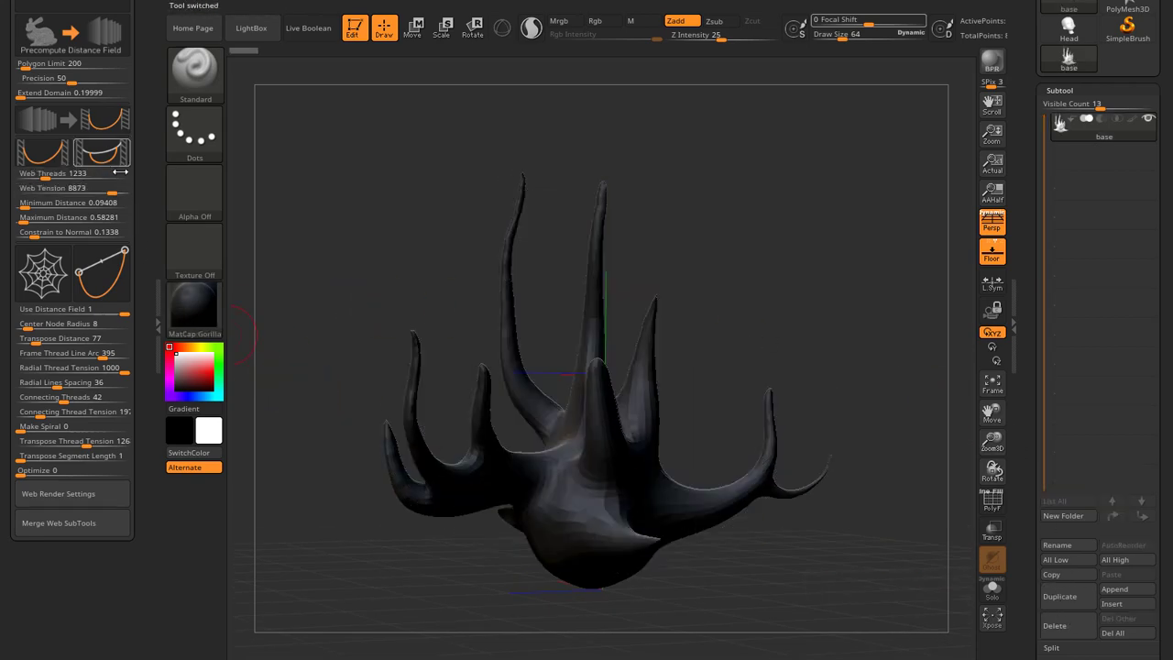
pyautogui.click(71, 131)
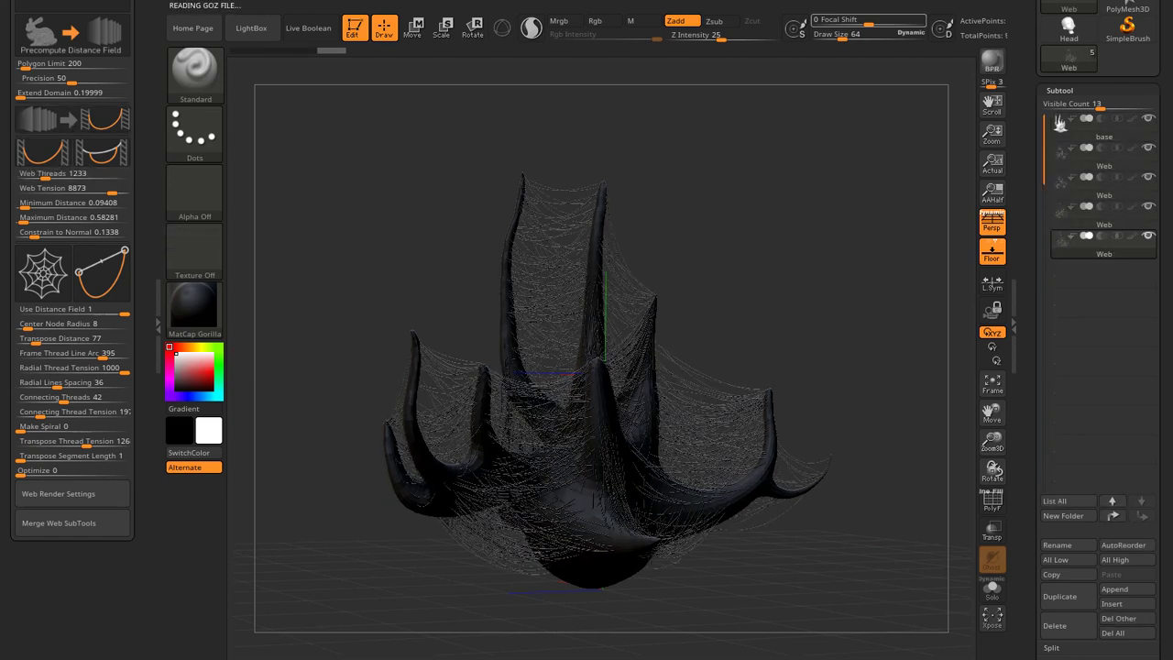
# Assign the web render settings to the web subtools and inspect the brighter threads from several angles.
pyautogui.click(104, 497)
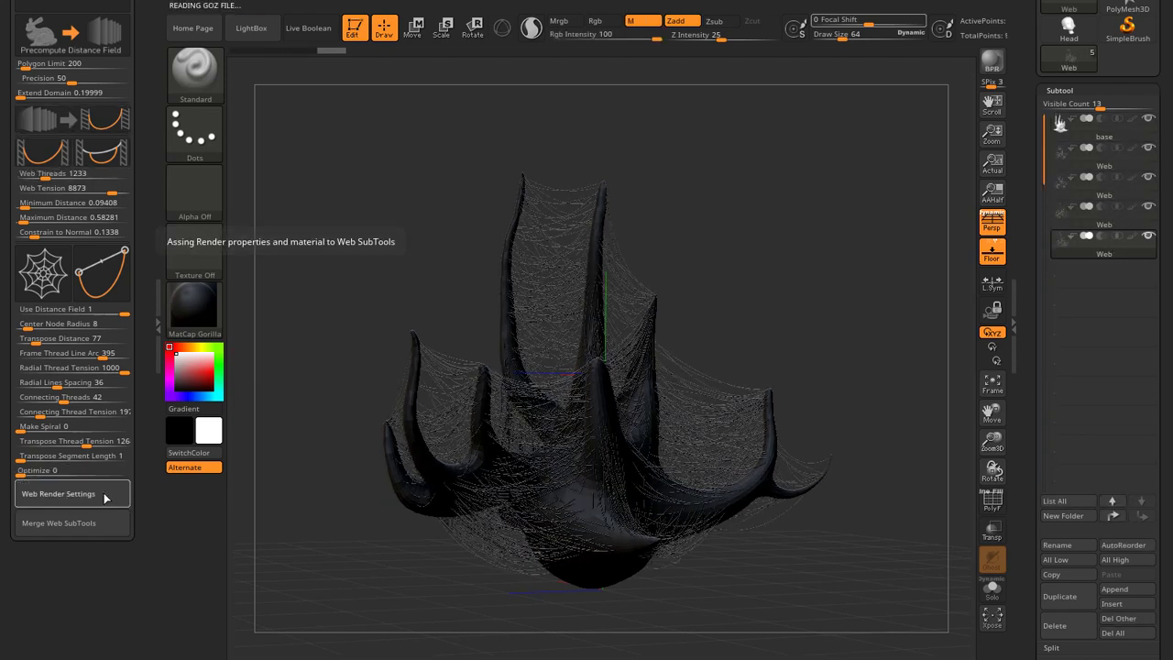
pyautogui.moveTo(677, 345); pyautogui.dragTo(428, 294)
pyautogui.click(204, 311)
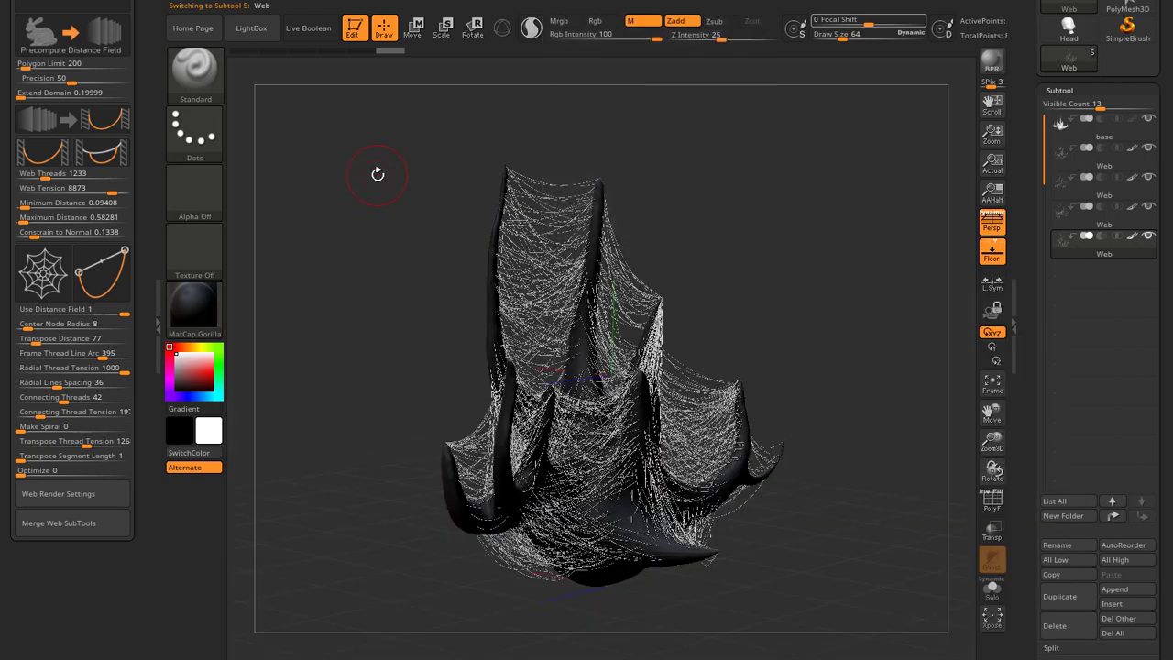
pyautogui.moveTo(390, 178); pyautogui.dragTo(753, 328)
pyautogui.moveTo(741, 383); pyautogui.dragTo(841, 365)
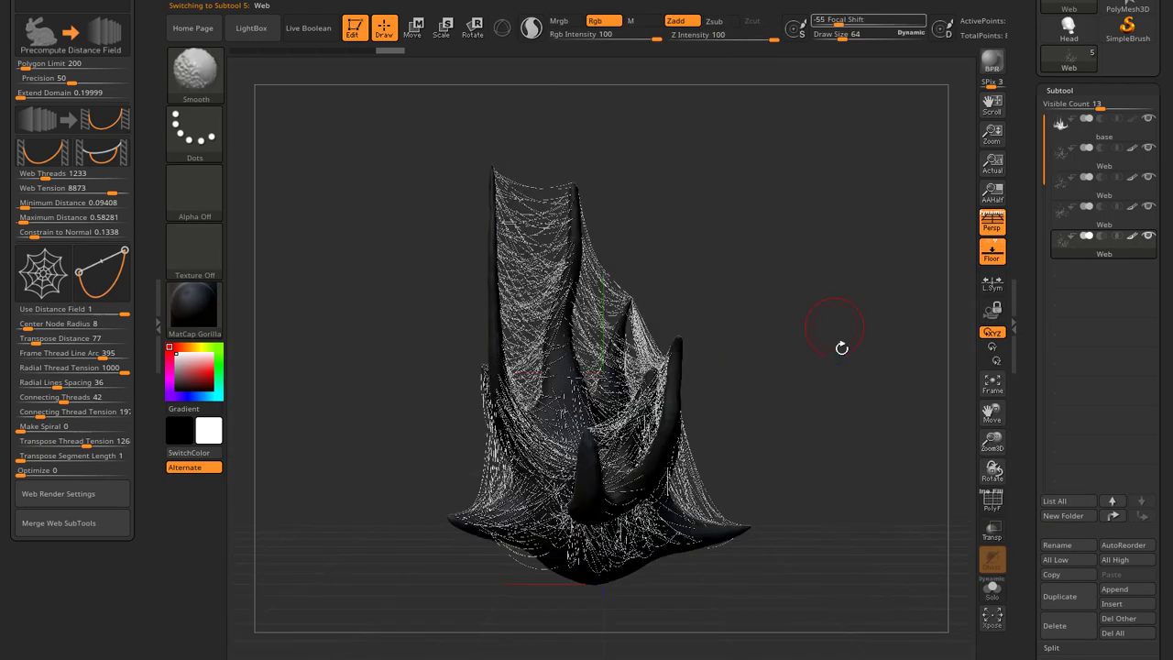
pyautogui.moveTo(815, 426); pyautogui.dragTo(905, 447)
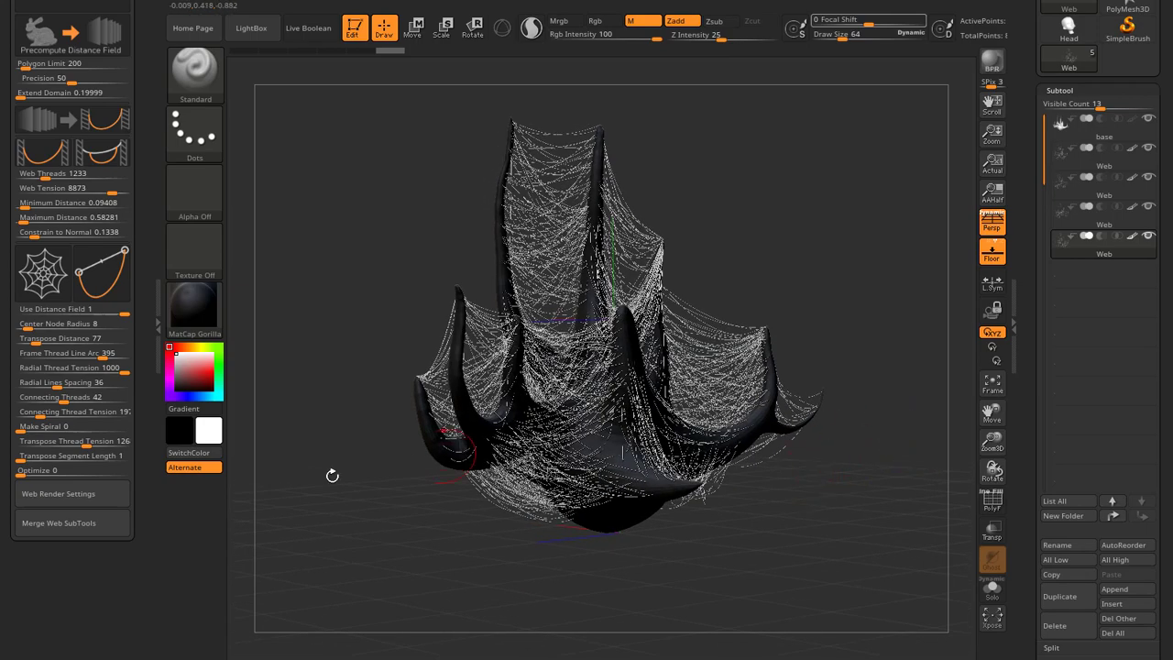
# Merge the web subtools into one and apply a Smooth deformation of 75 to the merged web.
pyautogui.click(93, 531)
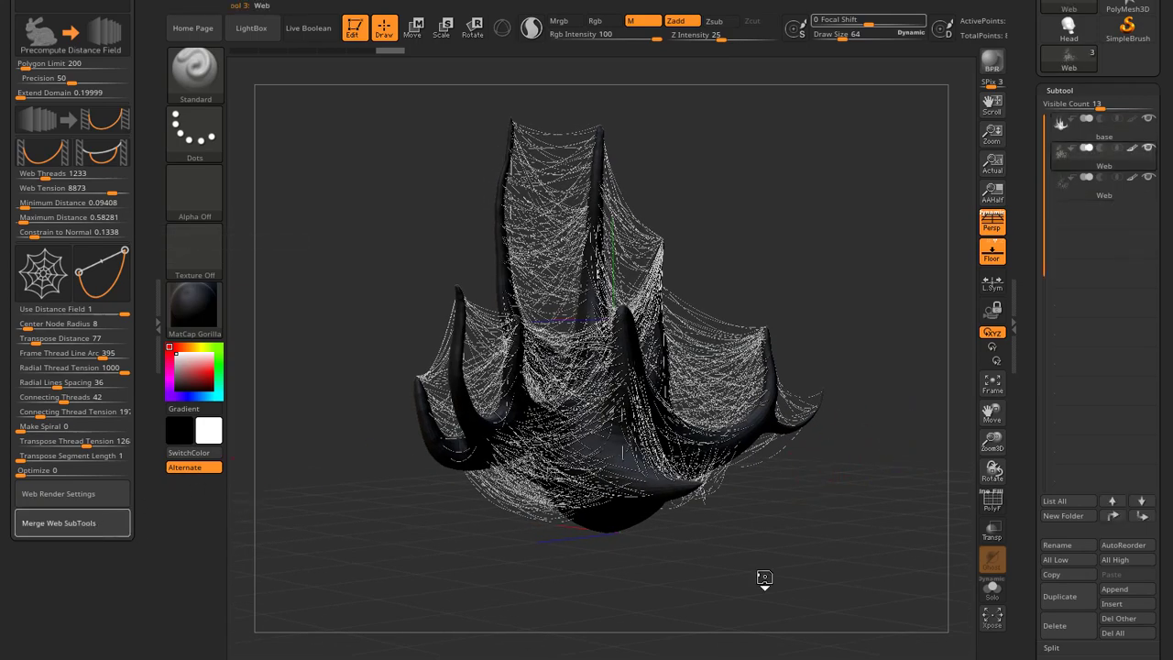
pyautogui.moveTo(823, 470); pyautogui.dragTo(1046, 500)
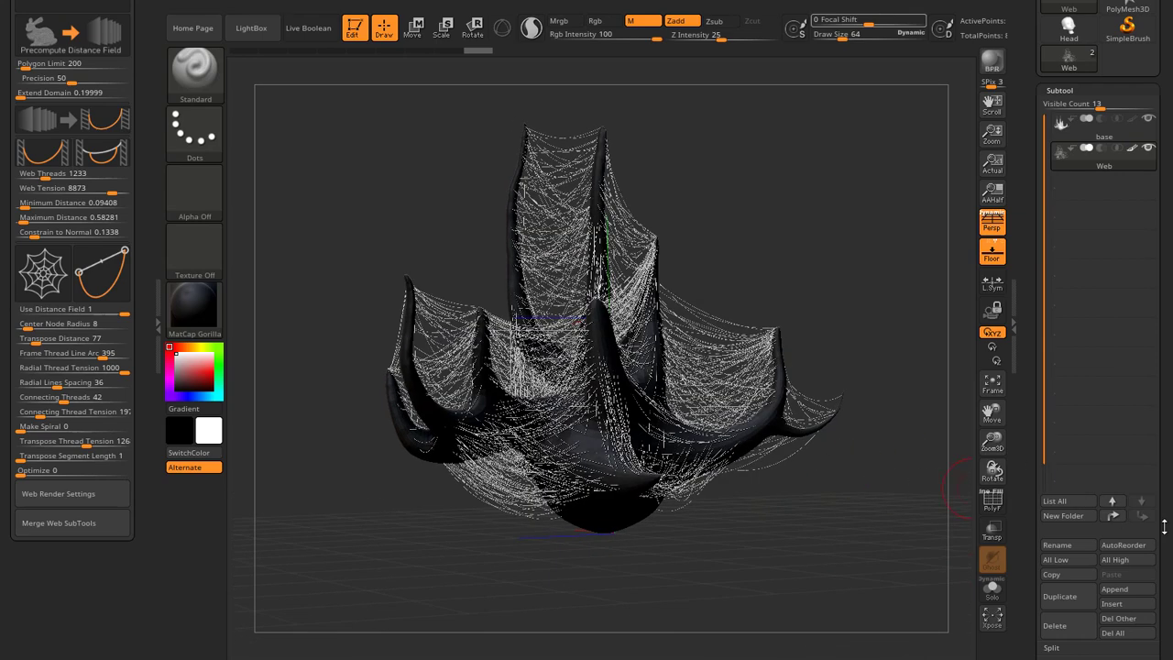
pyautogui.scroll(-10, 1163, 525)
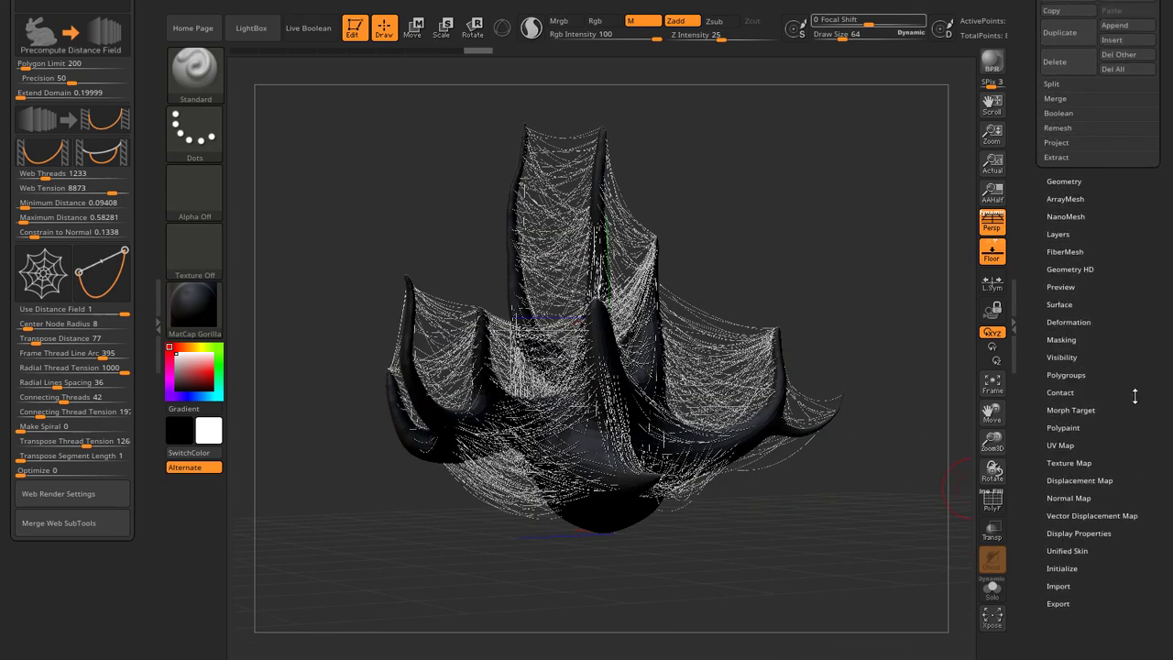
pyautogui.click(1070, 320)
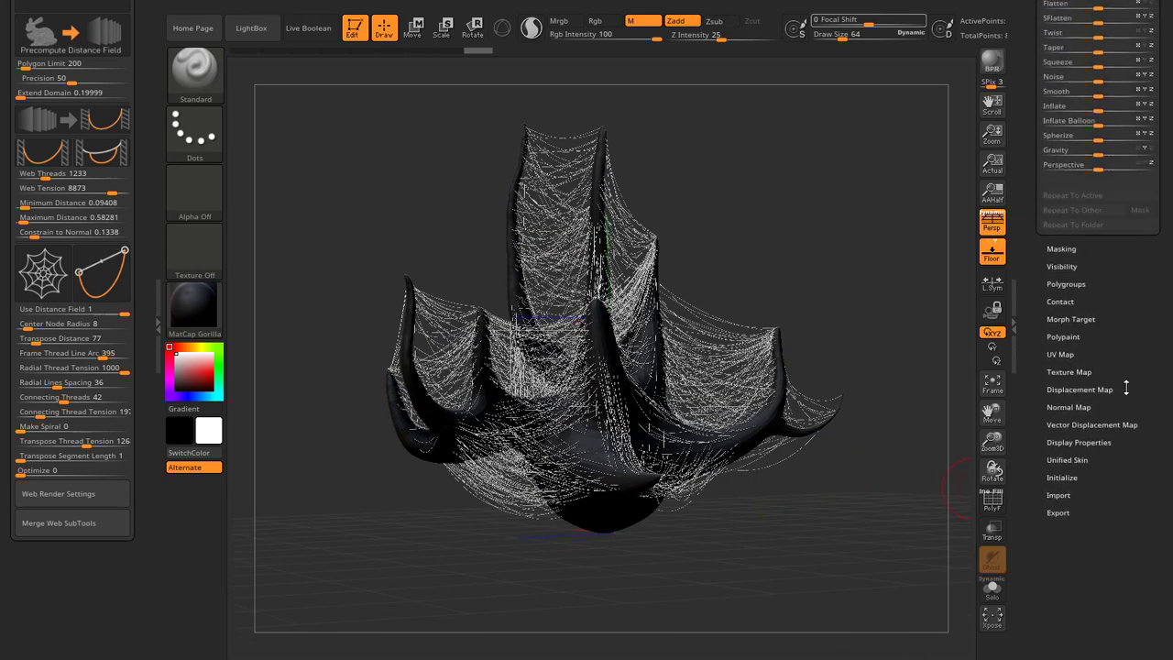
pyautogui.moveTo(1098, 384); pyautogui.dragTo(1100, 385)
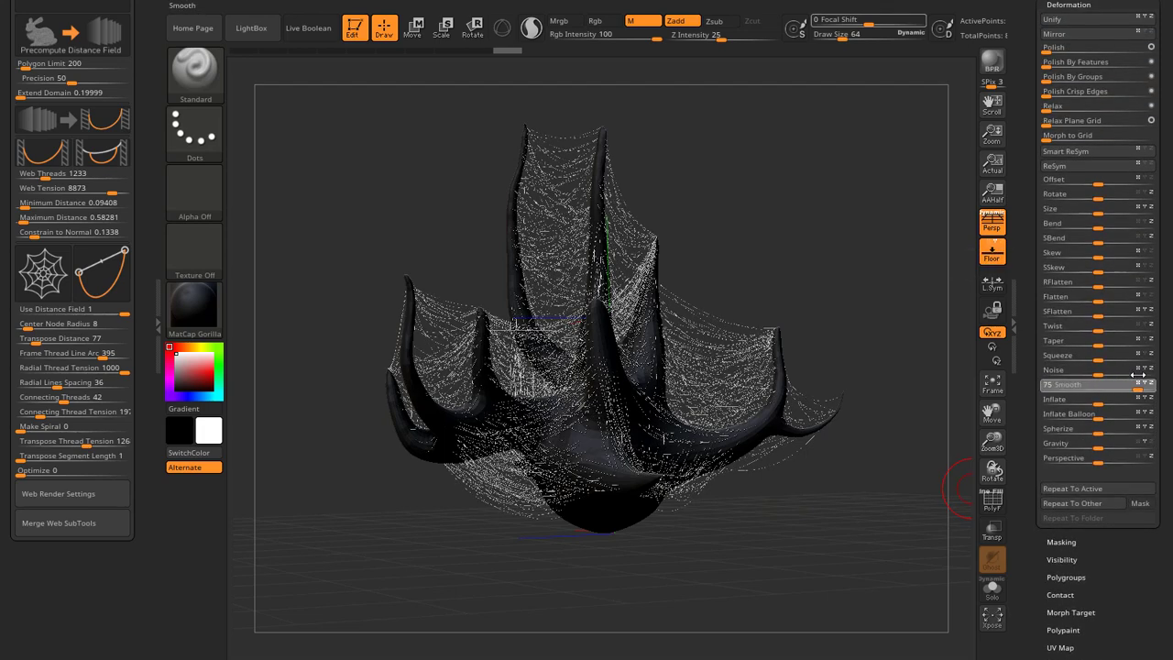
# Inspect the smoothed web around the spikes and make a BPR render of the model.
pyautogui.moveTo(829, 240); pyautogui.dragTo(732, 265)
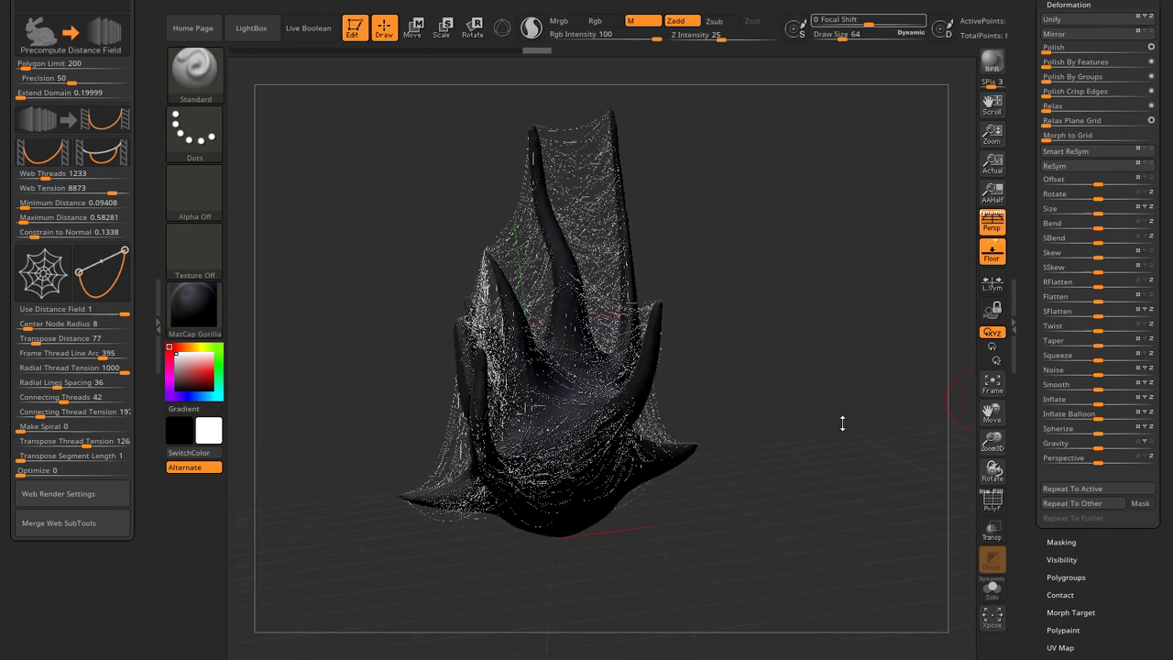
pyautogui.moveTo(793, 405); pyautogui.dragTo(799, 407)
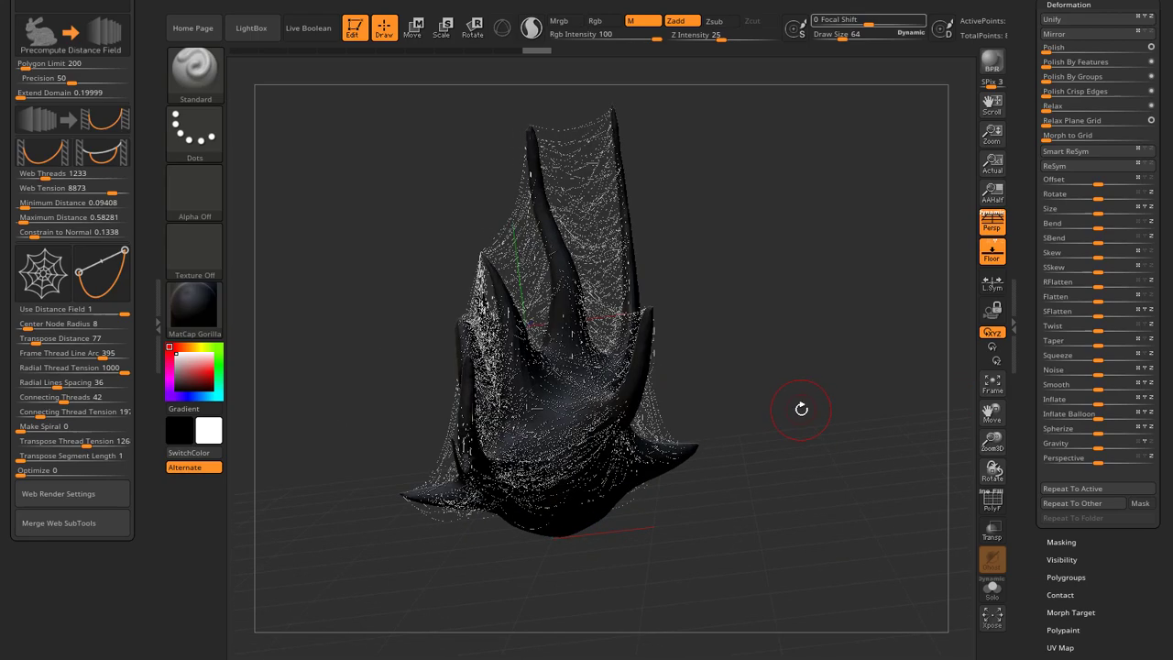
pyautogui.hotkey('shift', 'r')
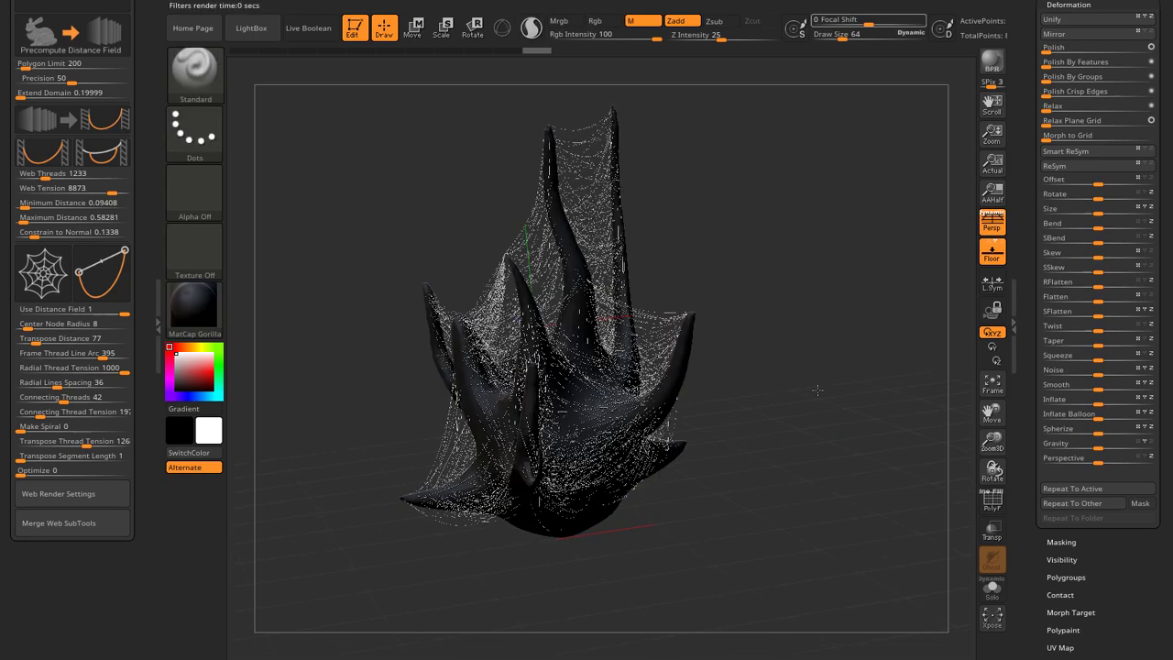